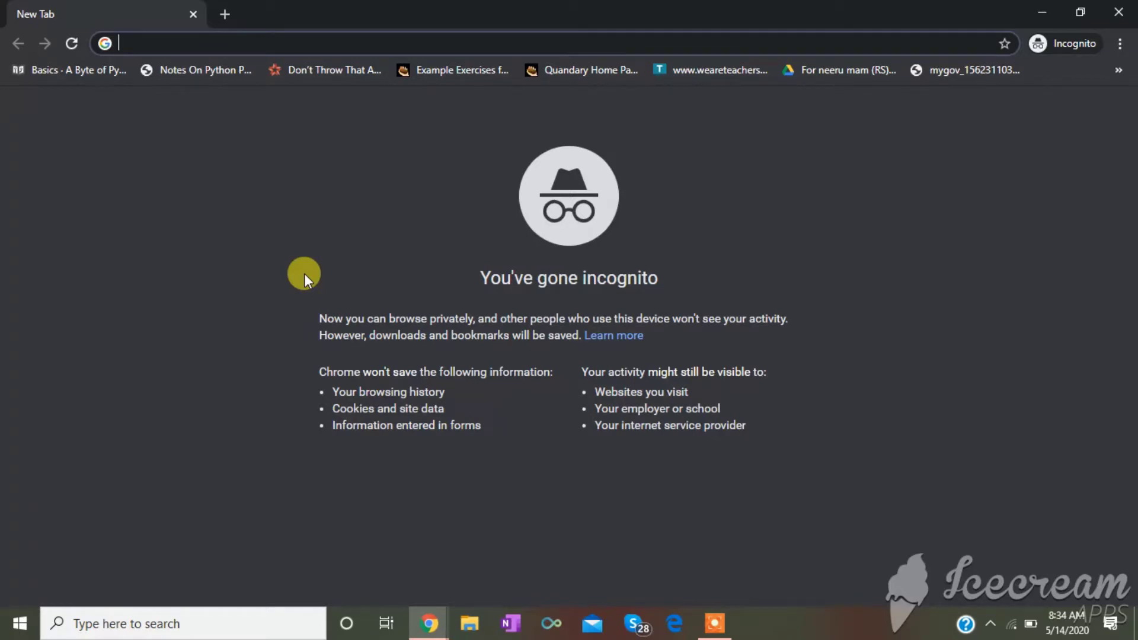
- Search Chrome for 'microsoft forms' and open the forms.office.com home page
type("m")
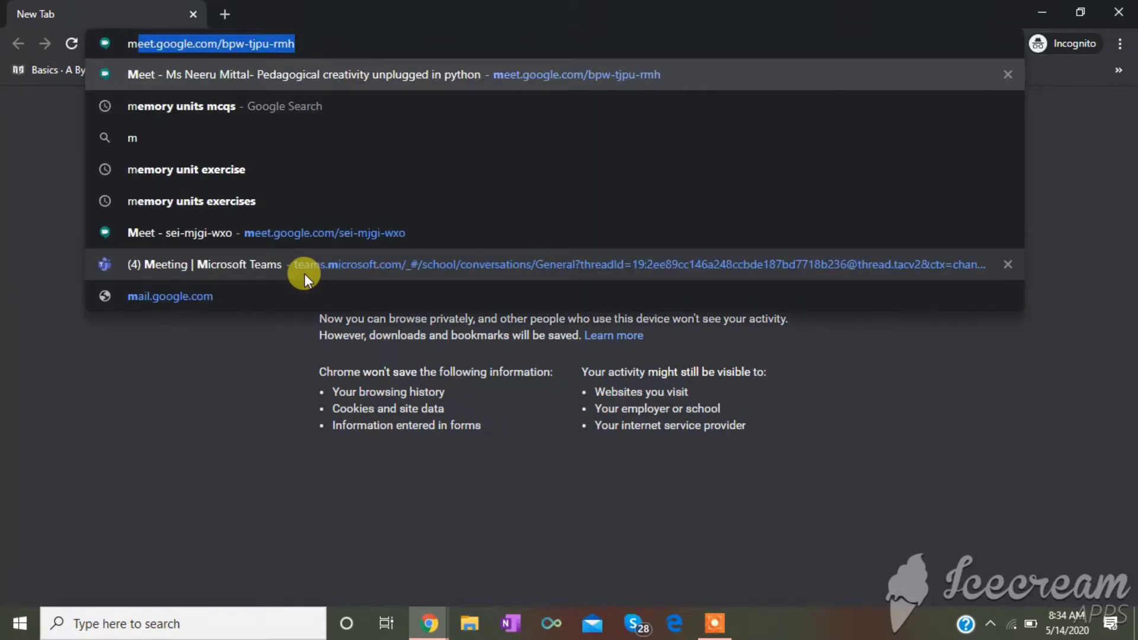
type("icros")
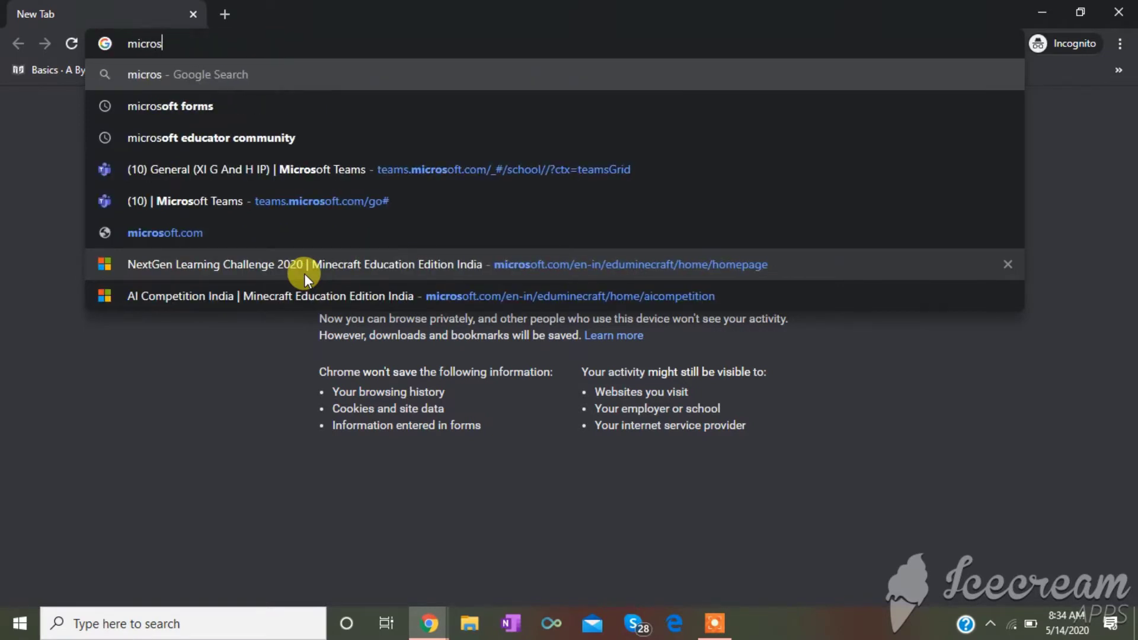
type("oft f")
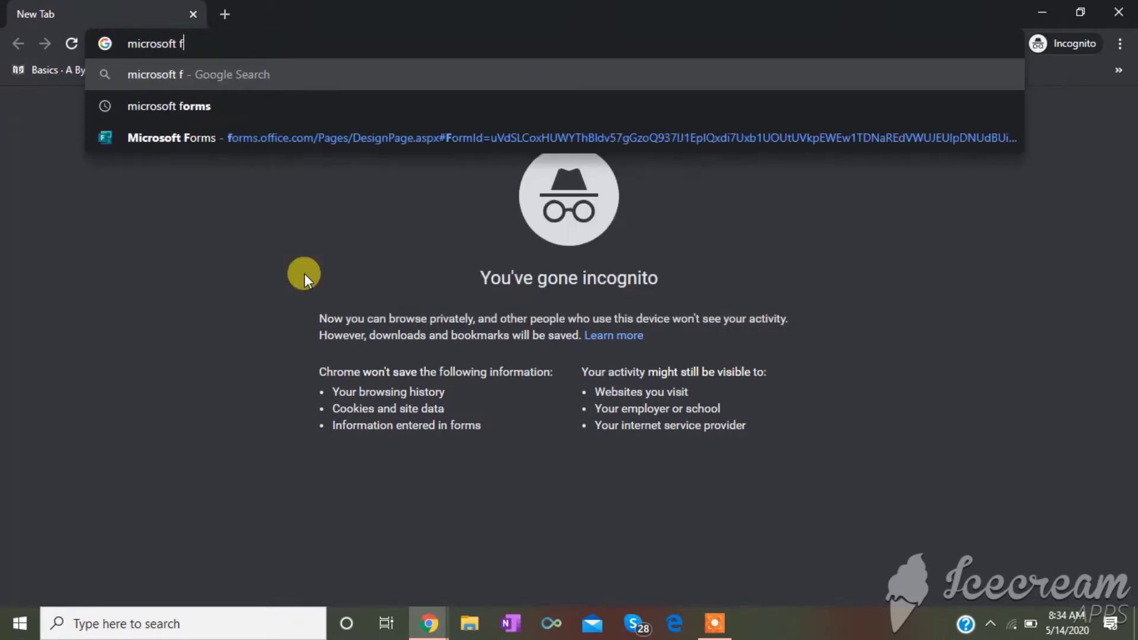
type("orms")
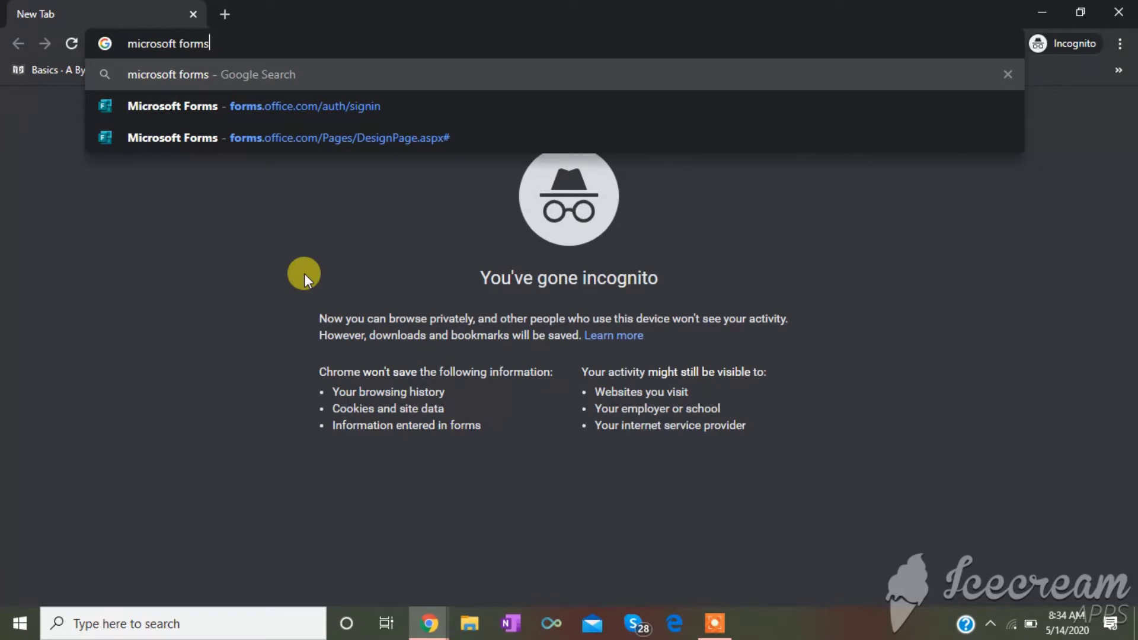
key("Return")
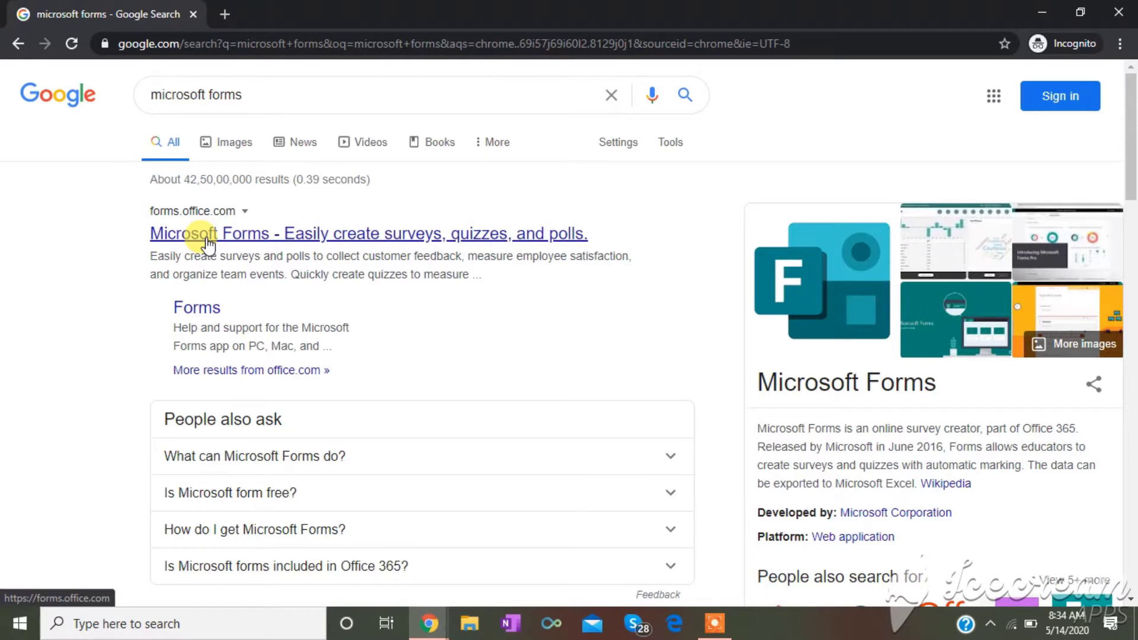
left_click(206, 237)
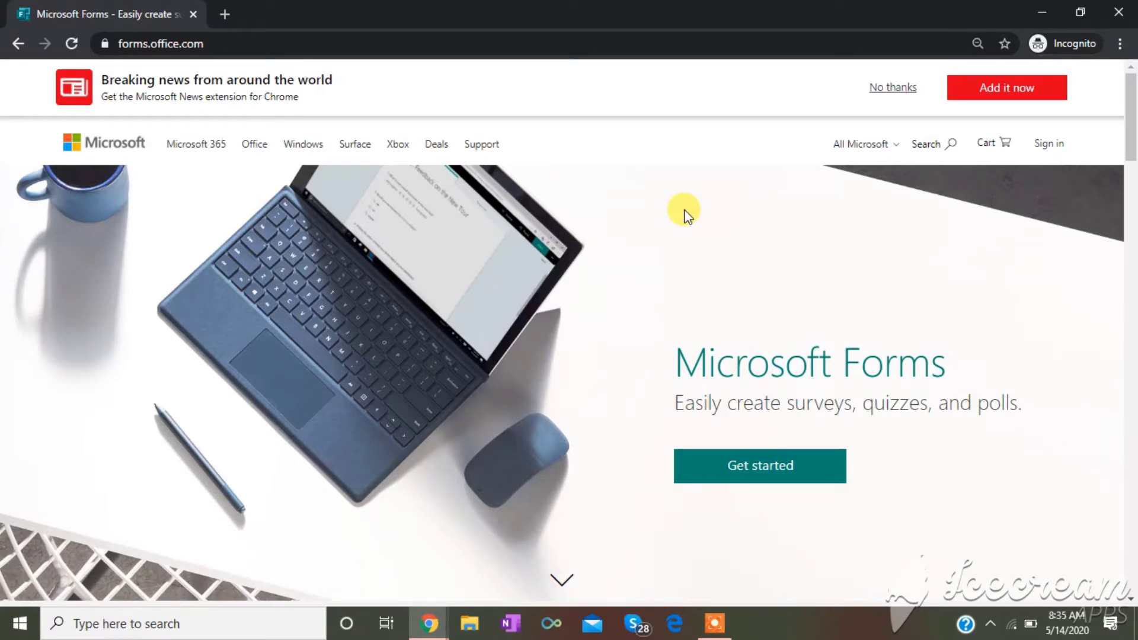
- Begin sign-in from Get started and submit the account's e-mail address
left_click(735, 467)
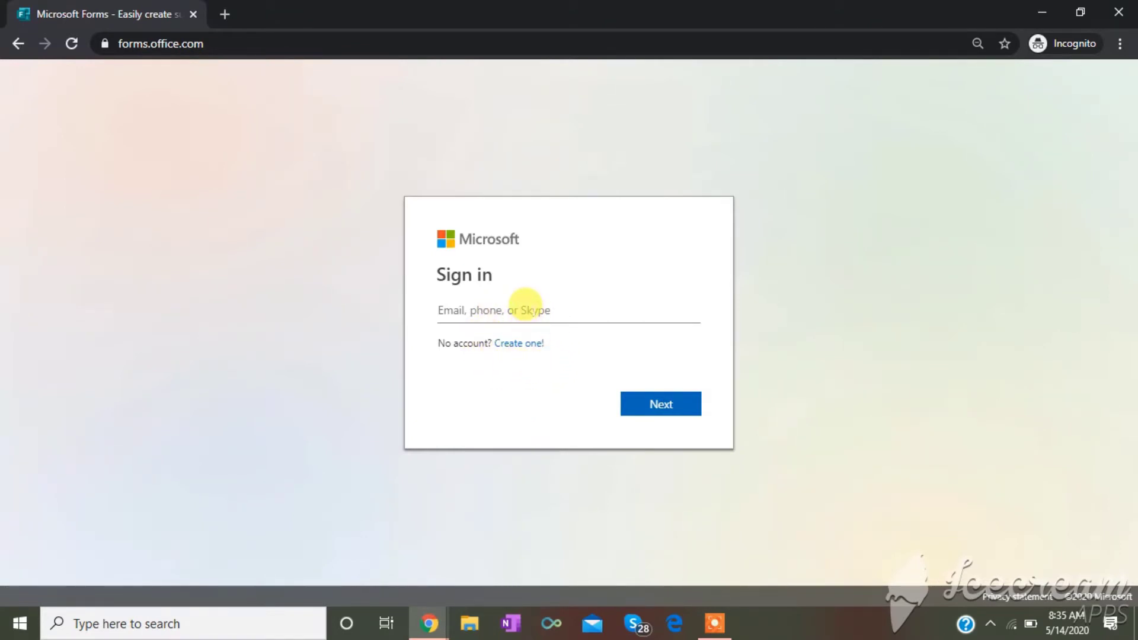
left_click(531, 310)
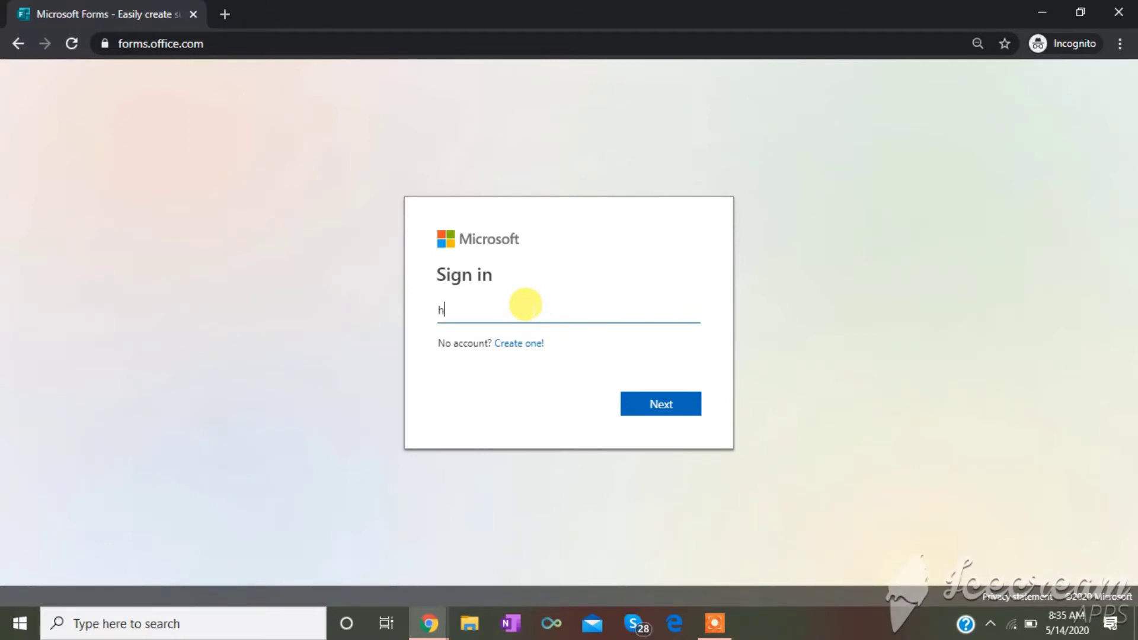
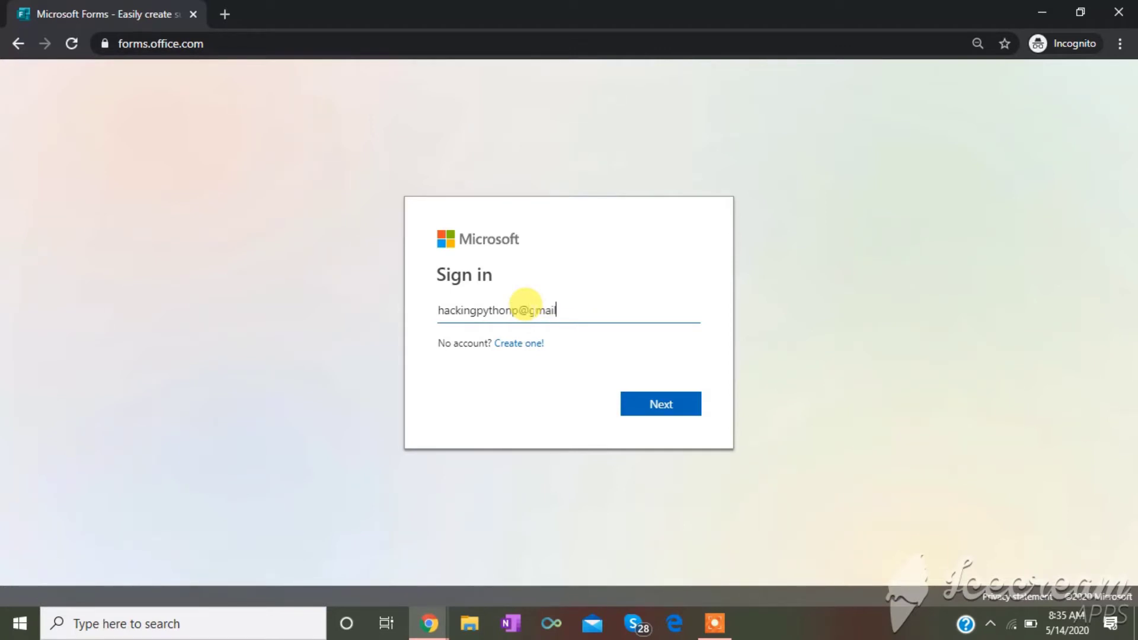
left_click(666, 405)
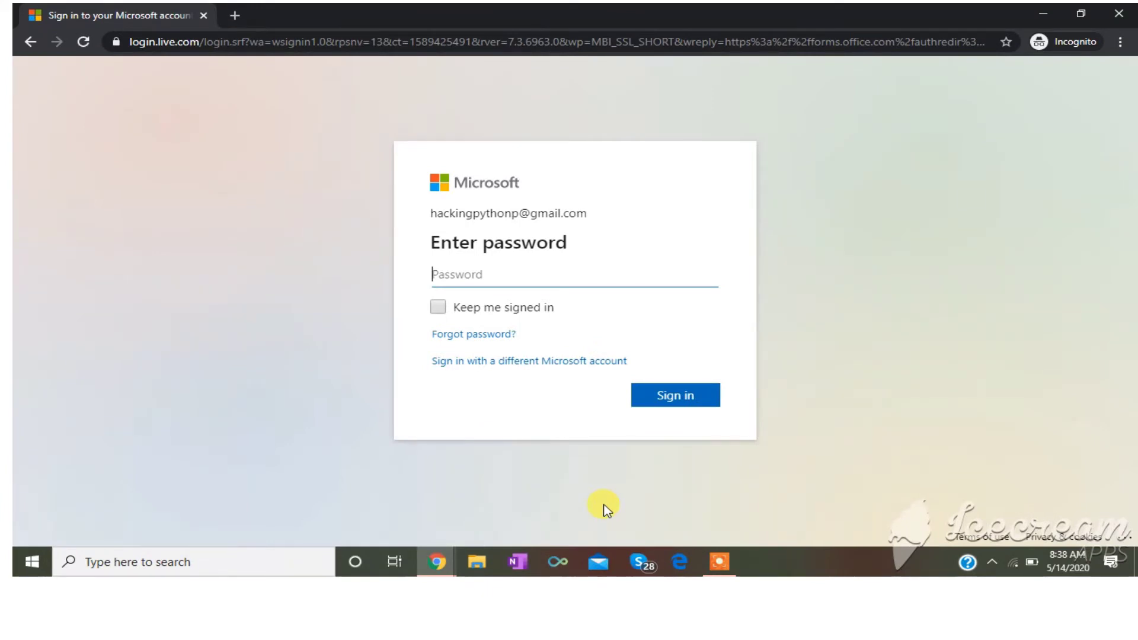
- Enter the account password, sign in, and decline the passwordless authenticator app offer
type("••")
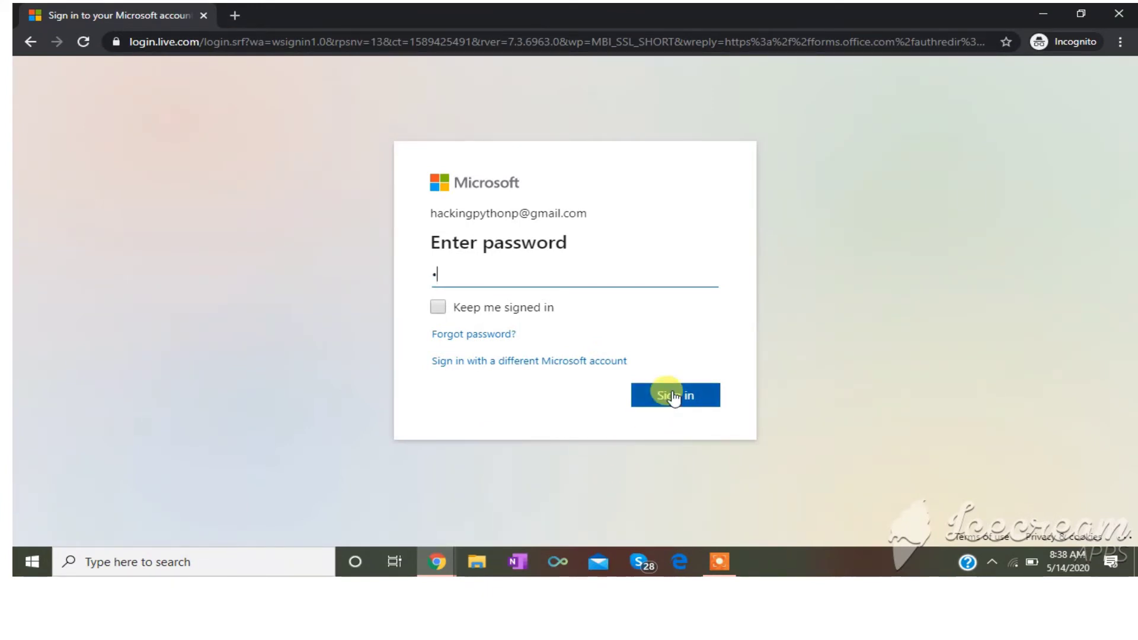
type("••••••••")
left_click(677, 402)
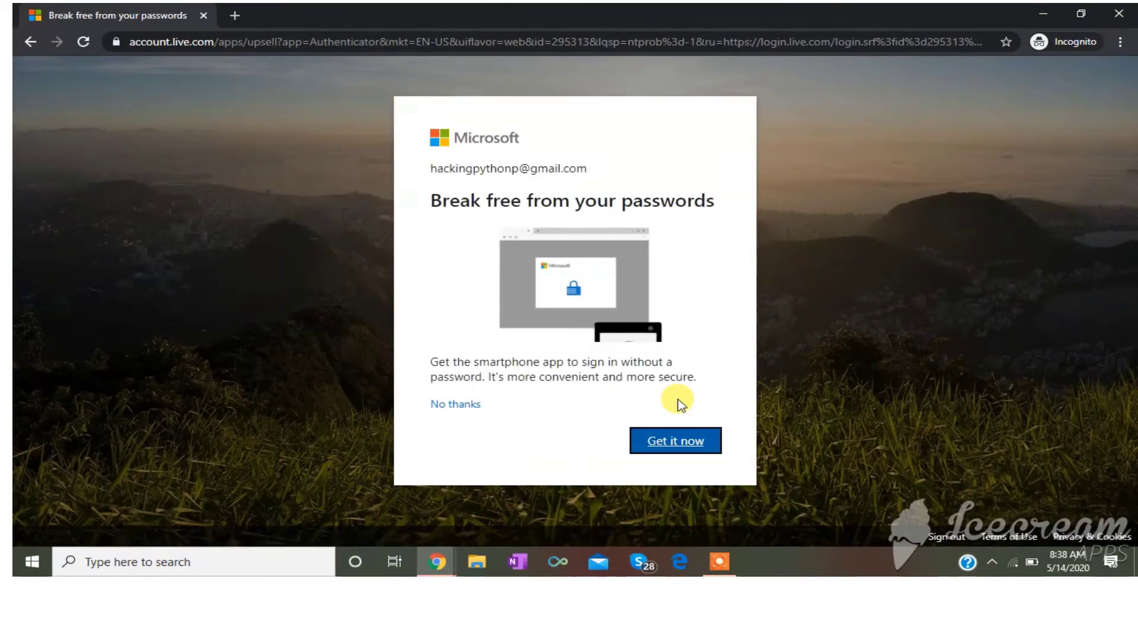
left_click(462, 406)
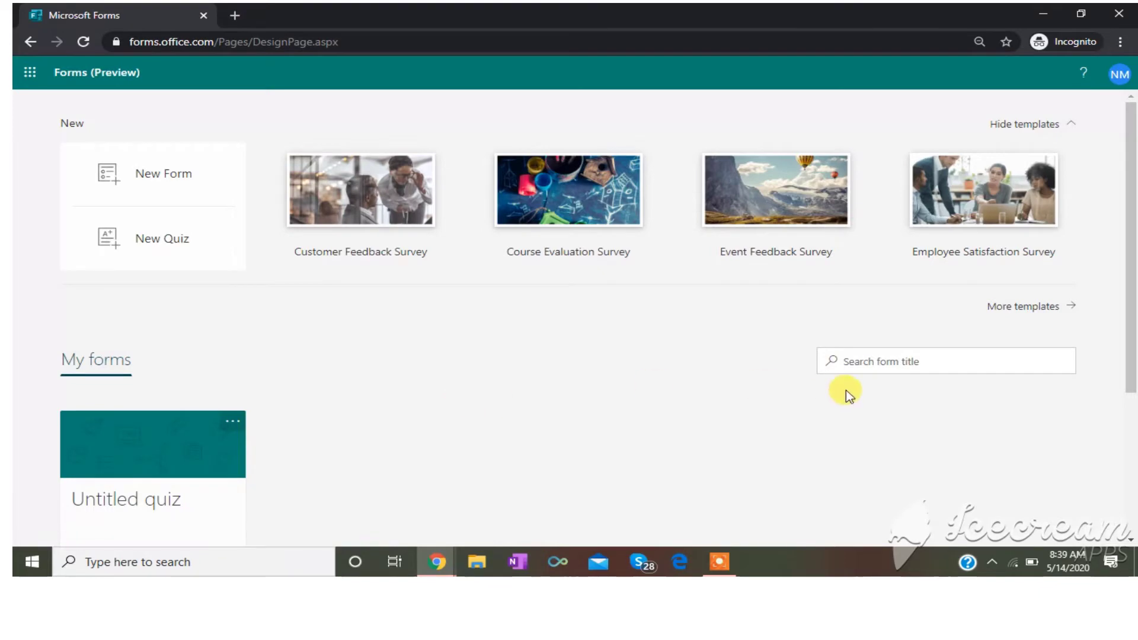
- Create a blank quiz from the New Quiz card, producing Untitled quiz (2)
mouse_move(1135, 312)
left_mouse_down()
mouse_move(1134, 393)
mouse_move(1135, 292)
left_mouse_up()
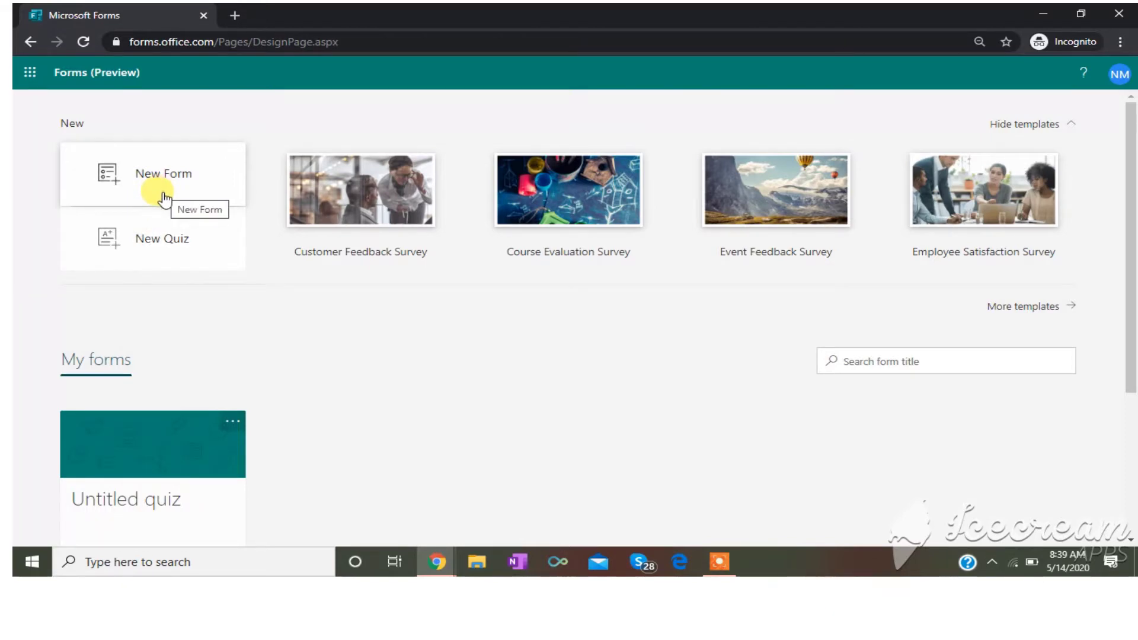
left_click(167, 254)
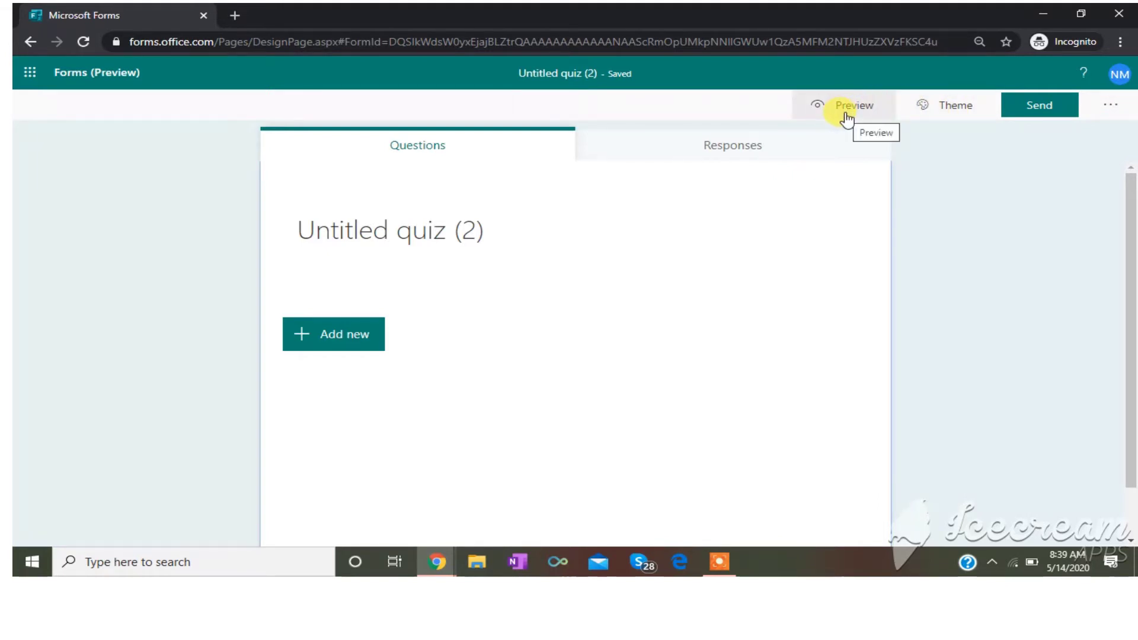
- Title the quiz 'English Test' and bring up the Add new question types
left_click(396, 238)
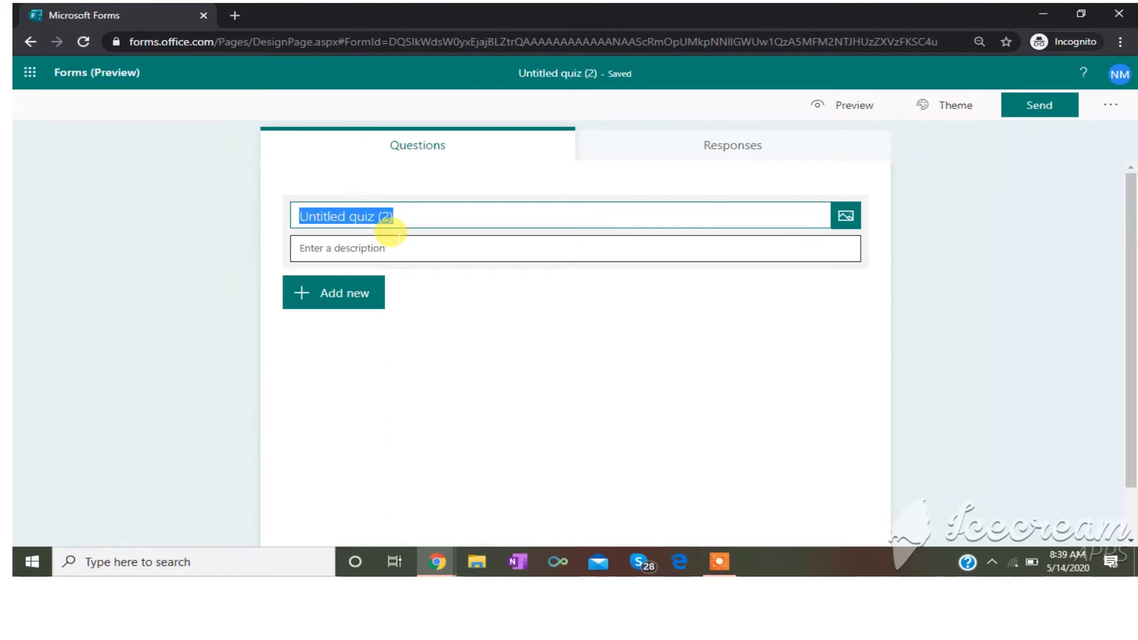
type("En")
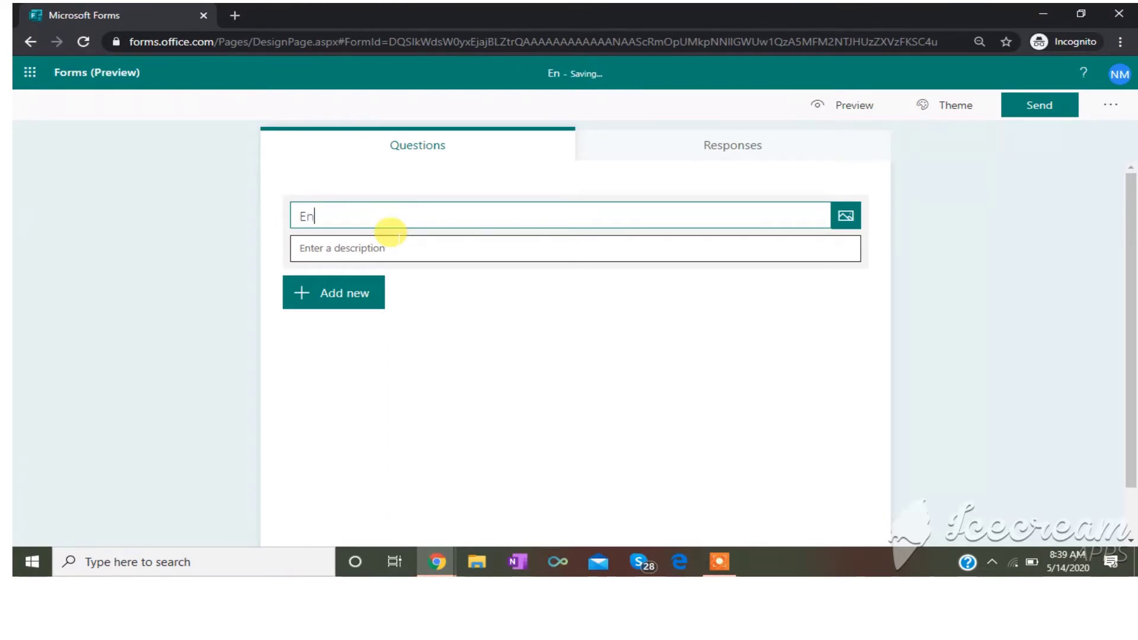
type("glish ")
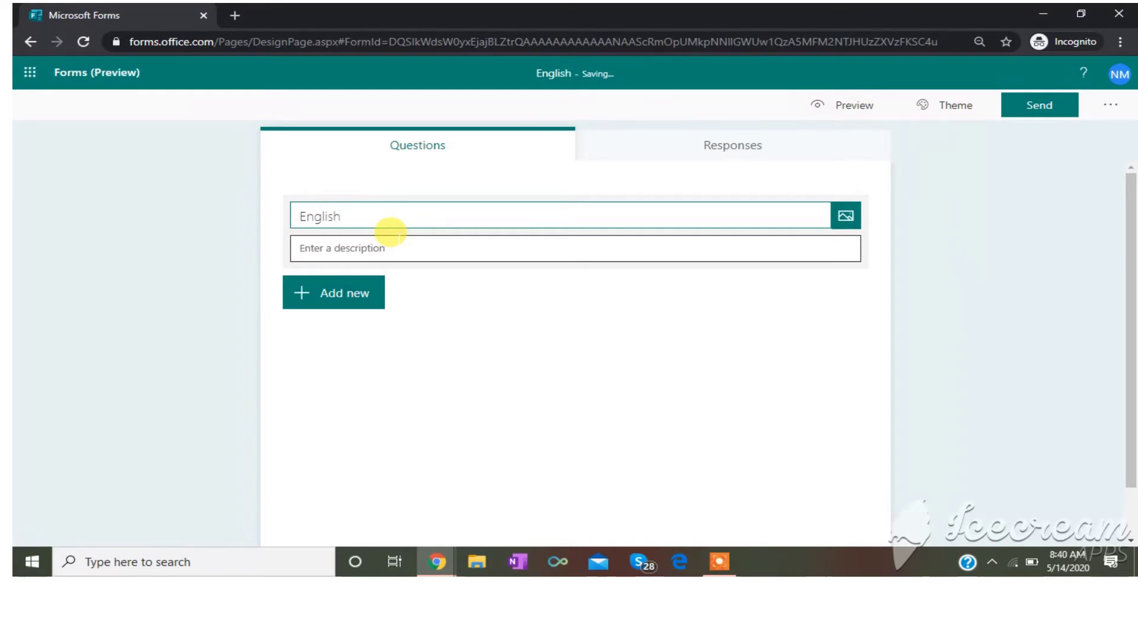
type("Tes")
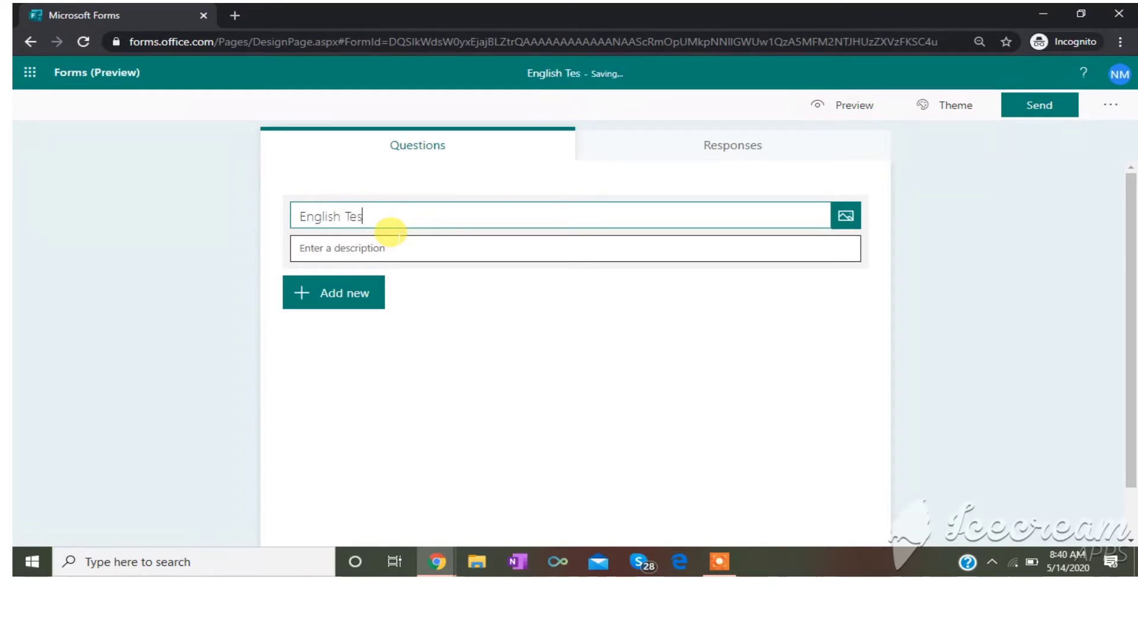
type("t")
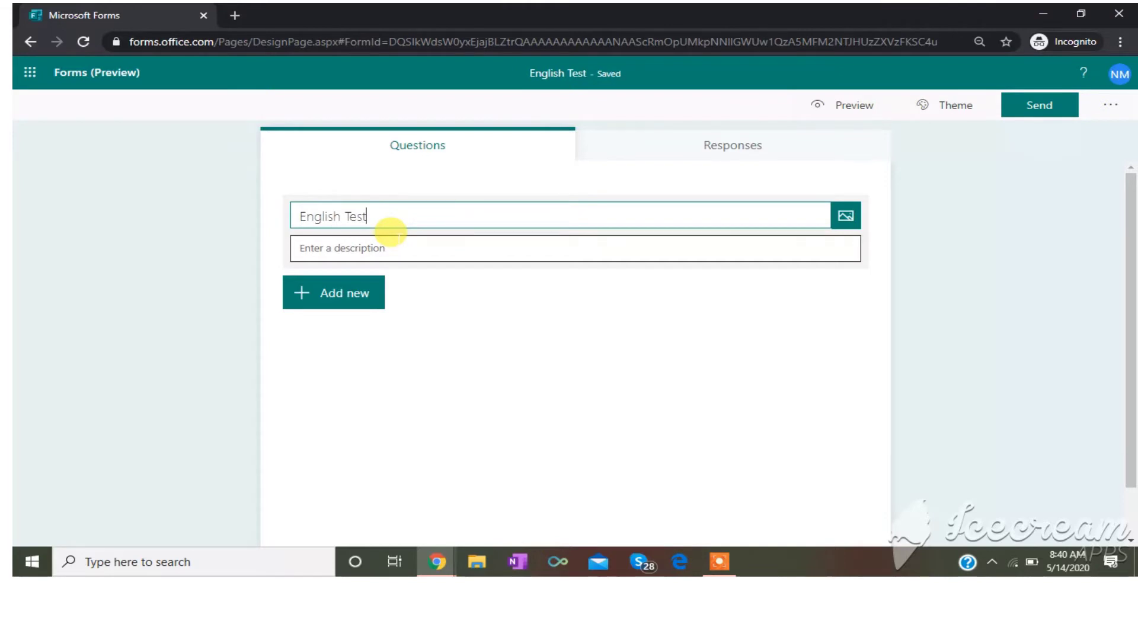
left_click(419, 238)
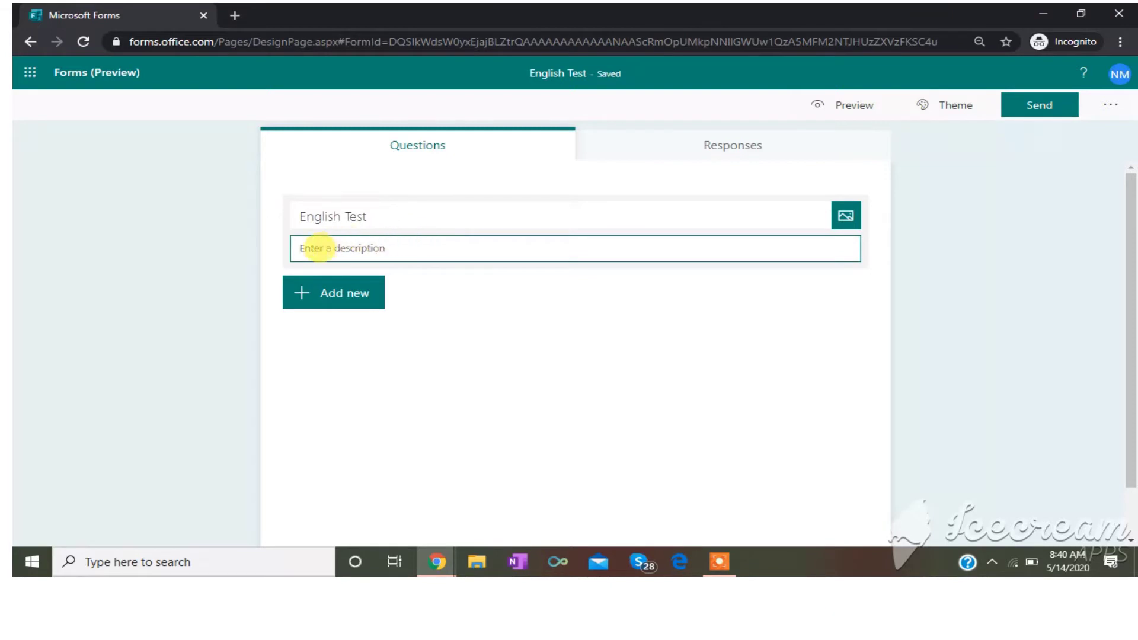
left_click(332, 303)
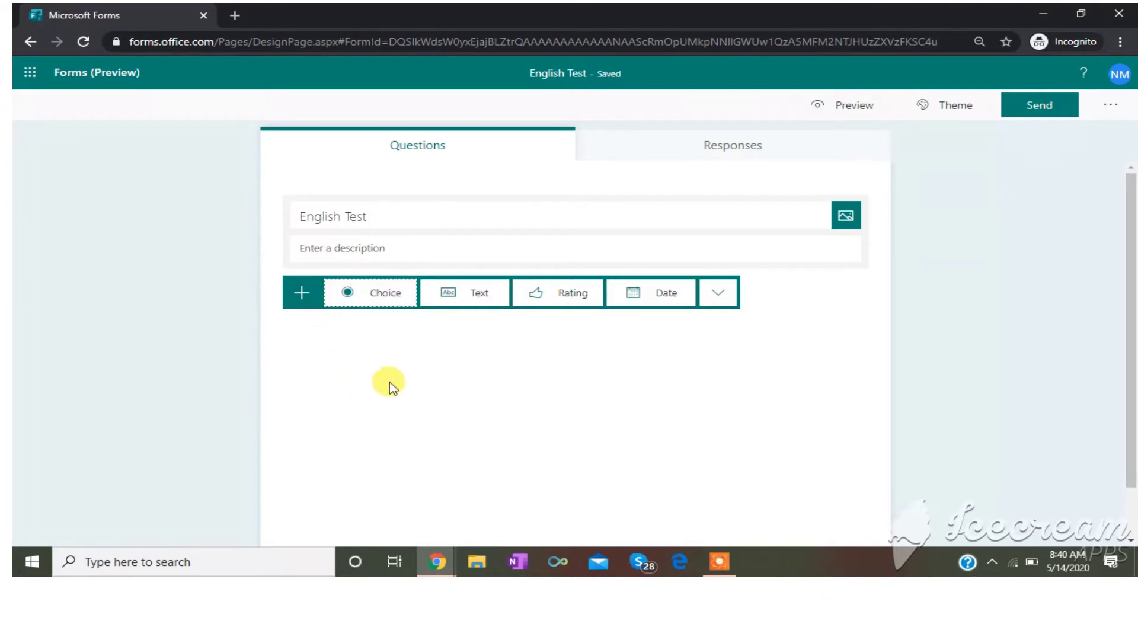
- Add a Text question titled 'Enter Name' and dismiss the Send tip
left_click(458, 306)
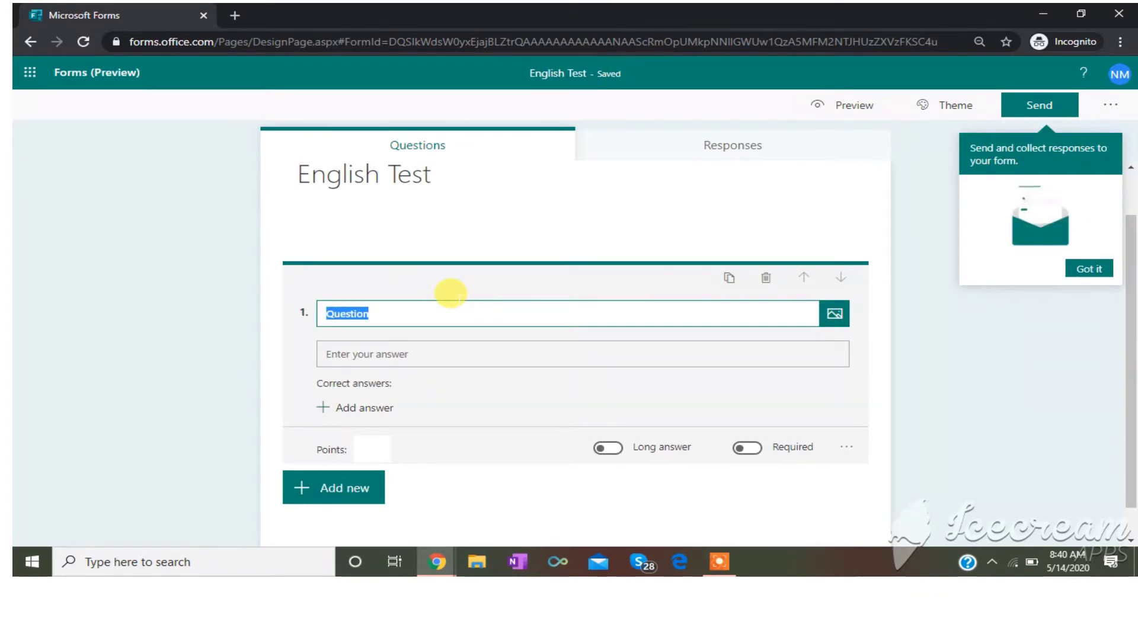
type("En")
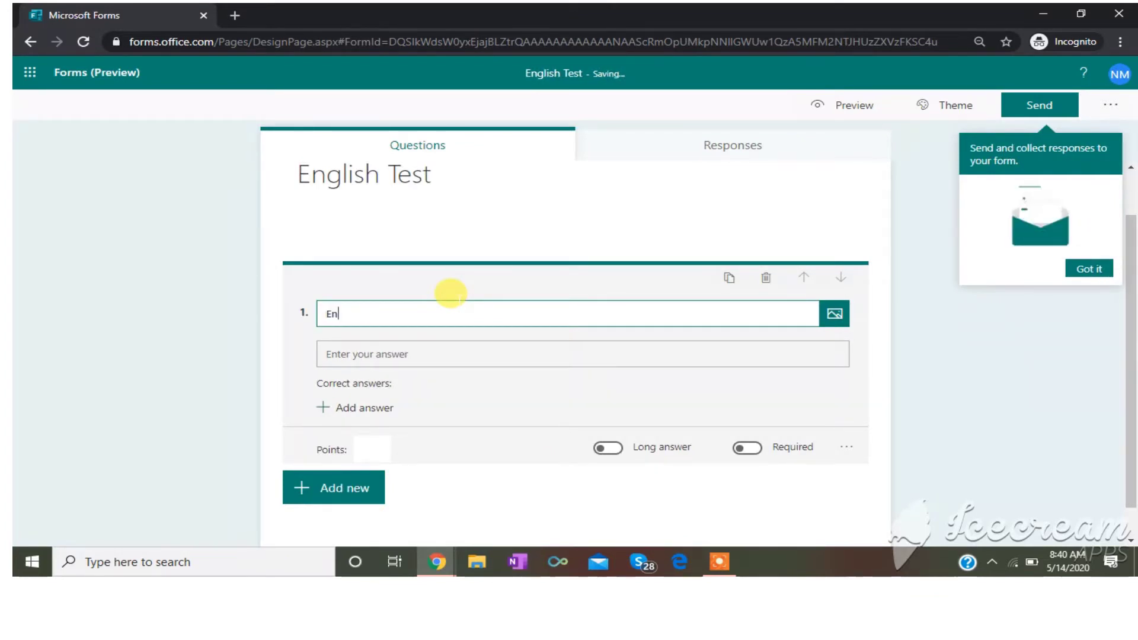
type("ter")
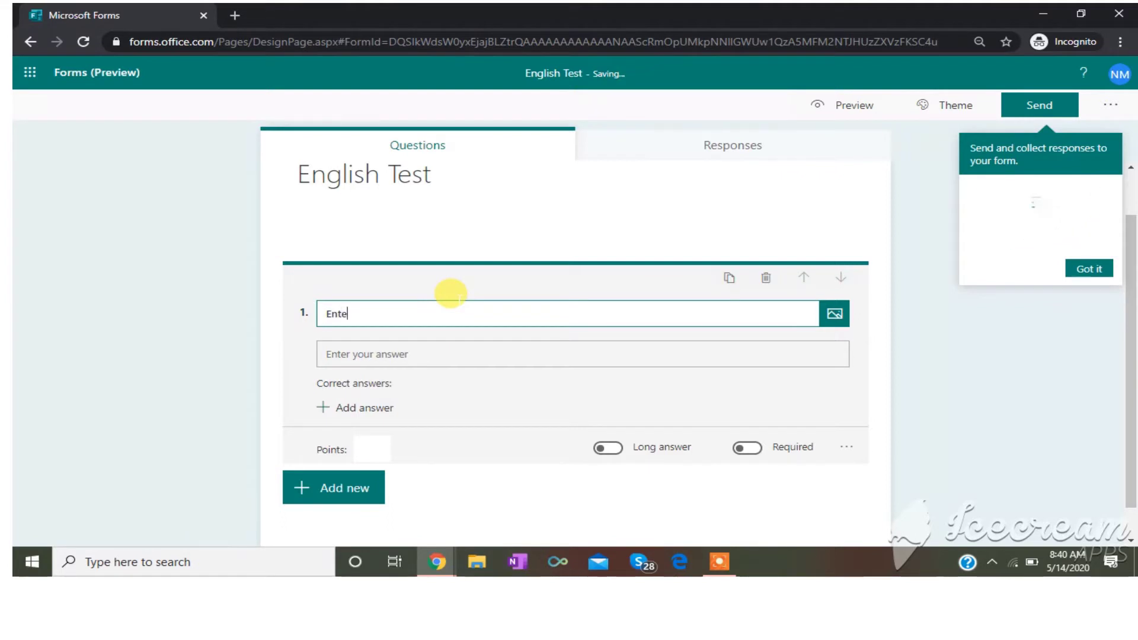
type(" Name")
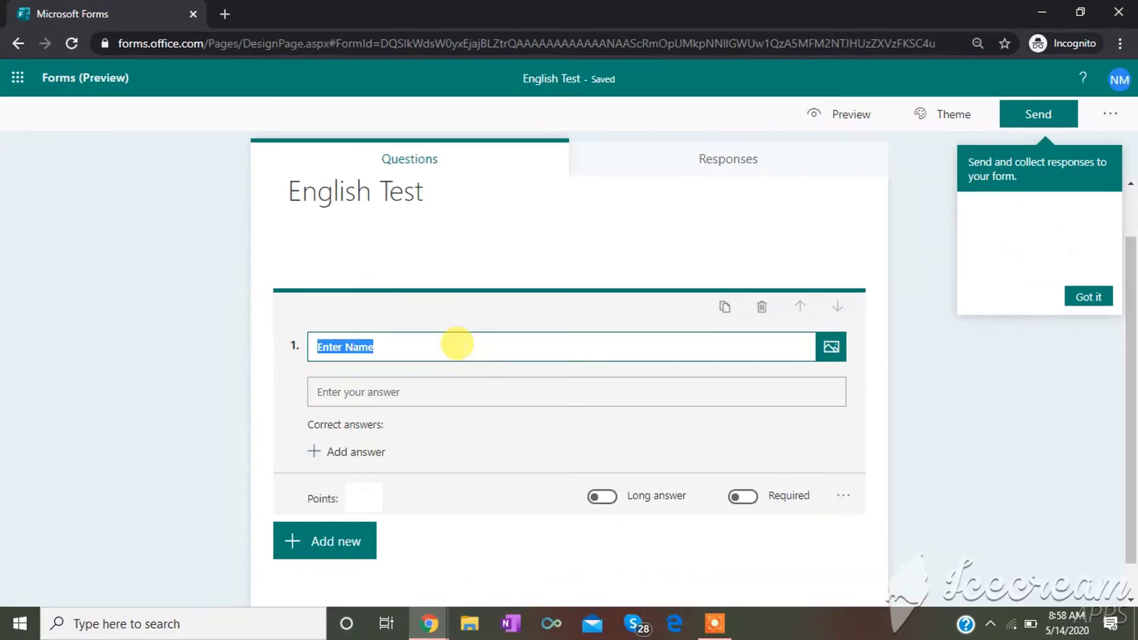
left_click(478, 403)
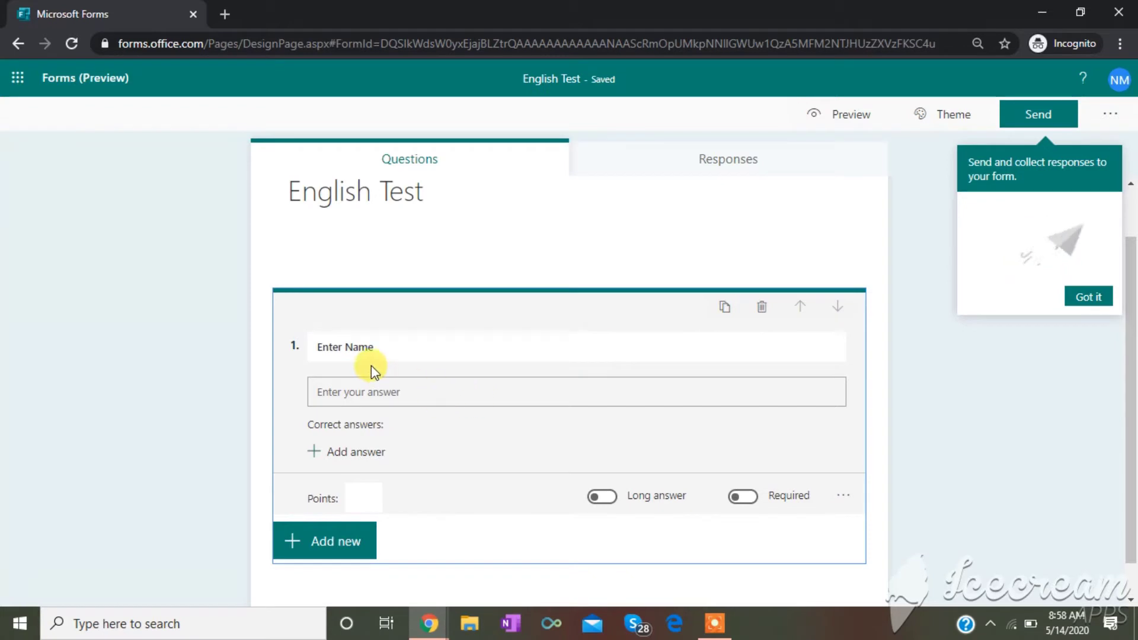
left_click(317, 348)
left_click(323, 390)
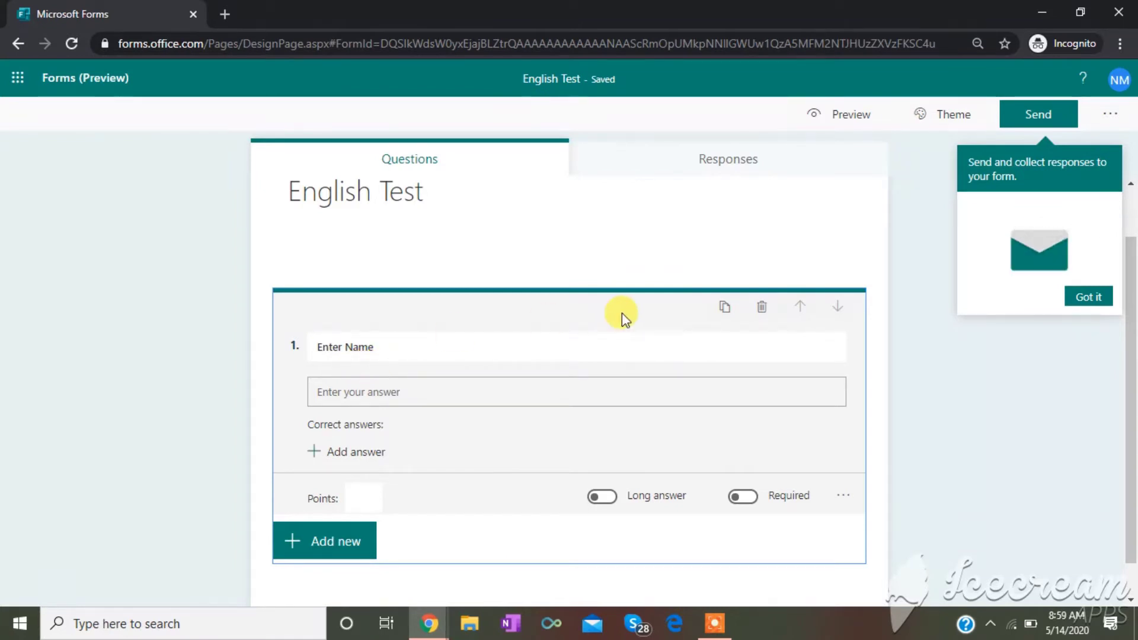
left_click(1091, 297)
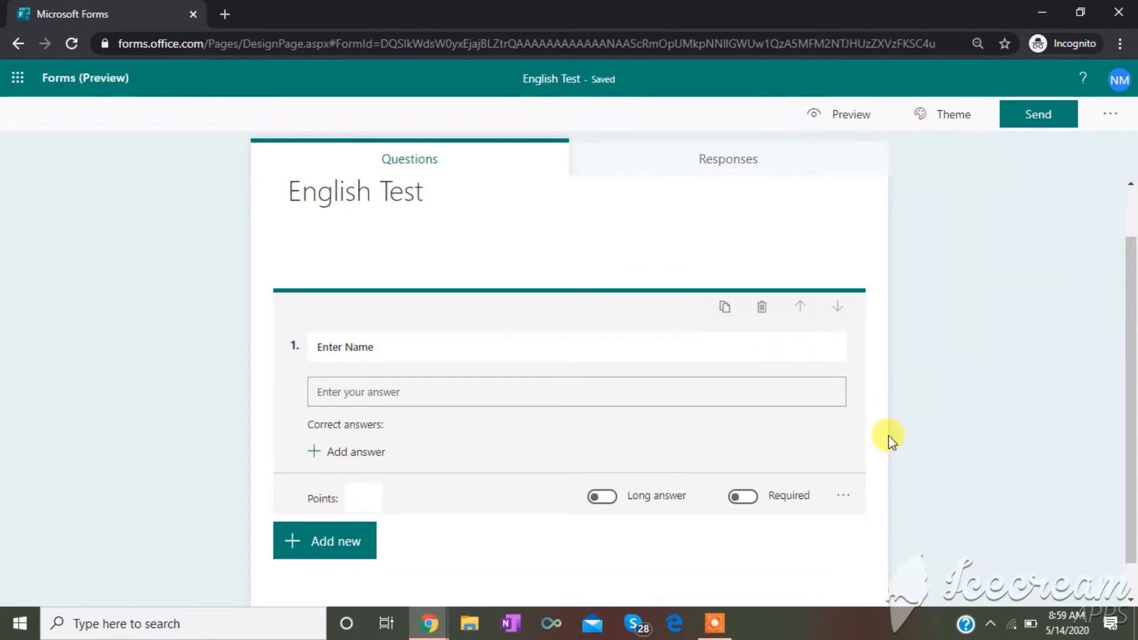
- Make Enter Name required, then add a Choice question and clear its 'Question' title
left_click(748, 505)
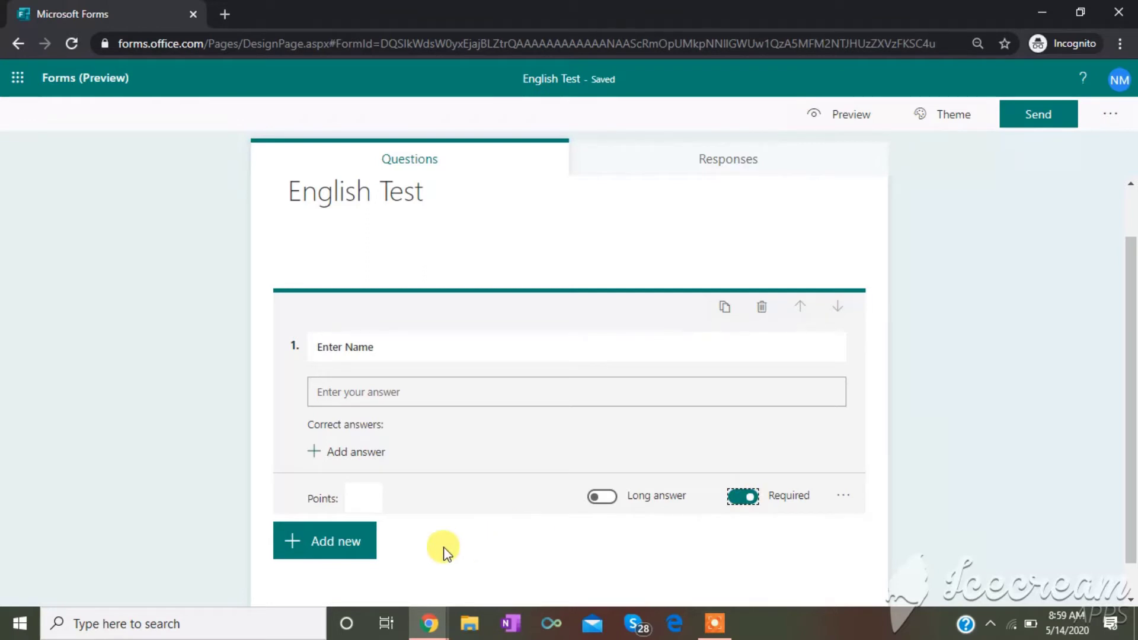
left_click(353, 545)
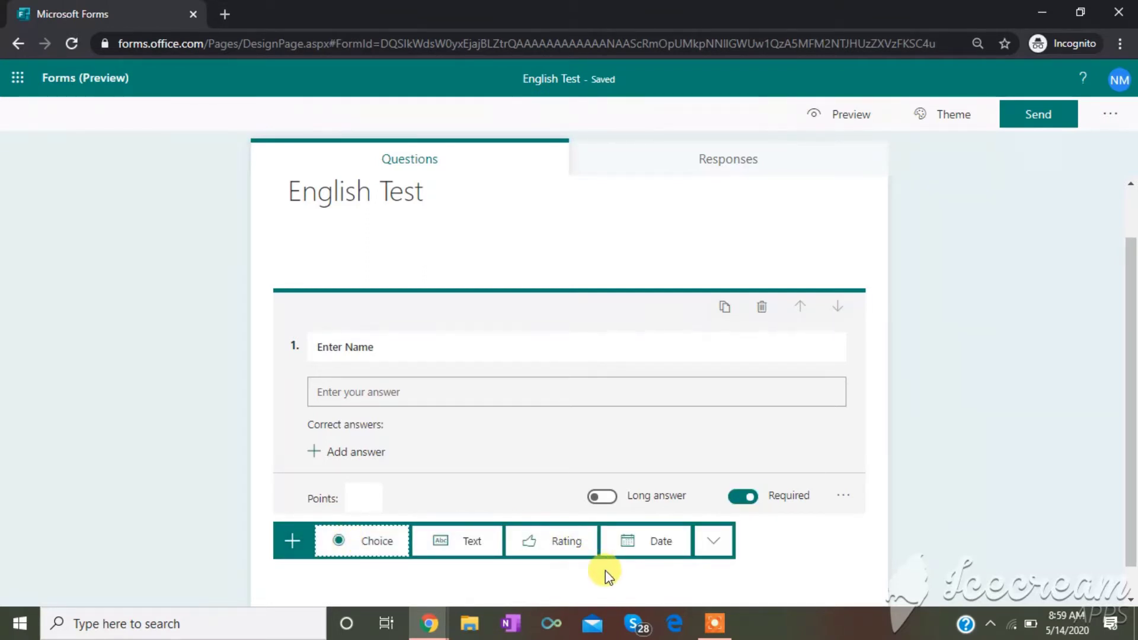
left_click(382, 552)
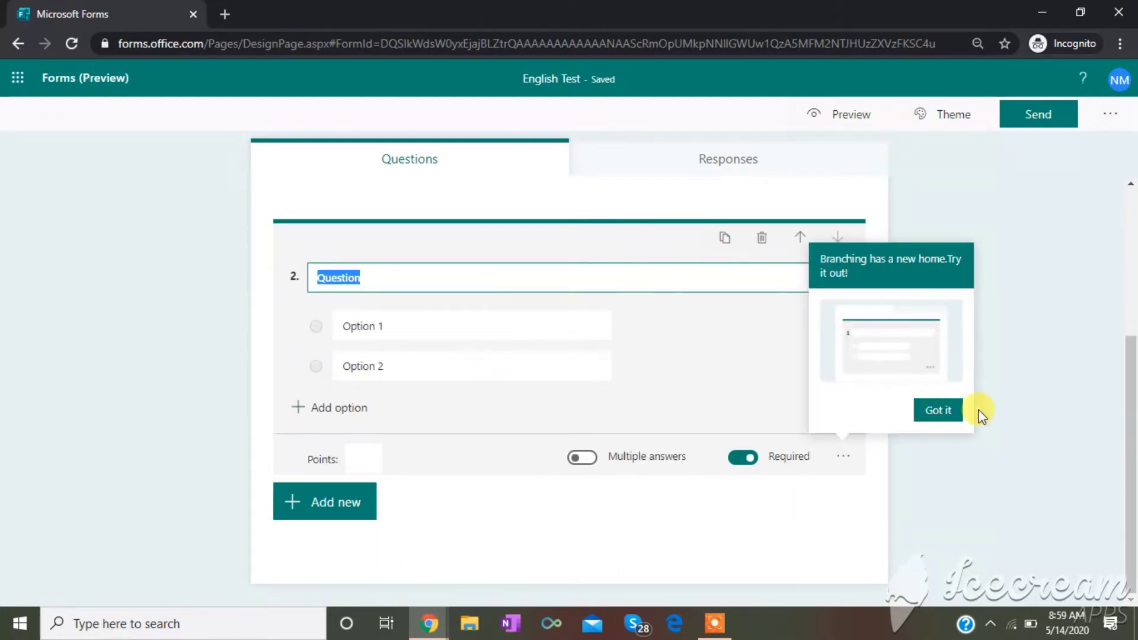
left_click(954, 415)
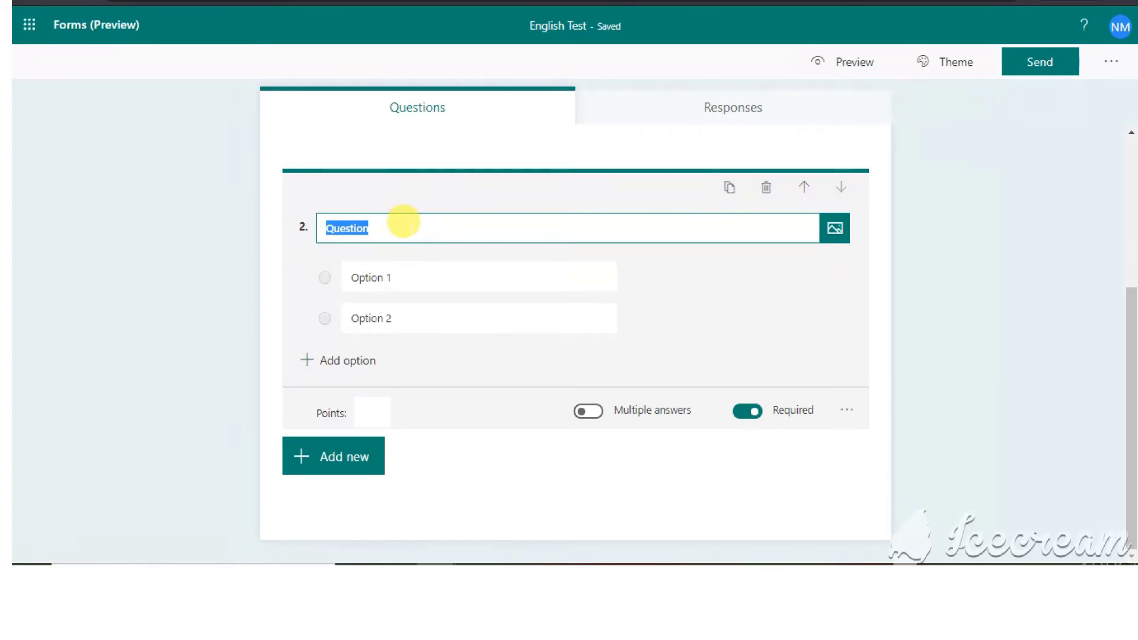
left_click(402, 221)
key("BackSpace")
key("BackSpace")
key("BackSpace")
key("BackSpace")
key("BackSpace")
key("BackSpace")
key("BackSpace")
key("BackSpace")
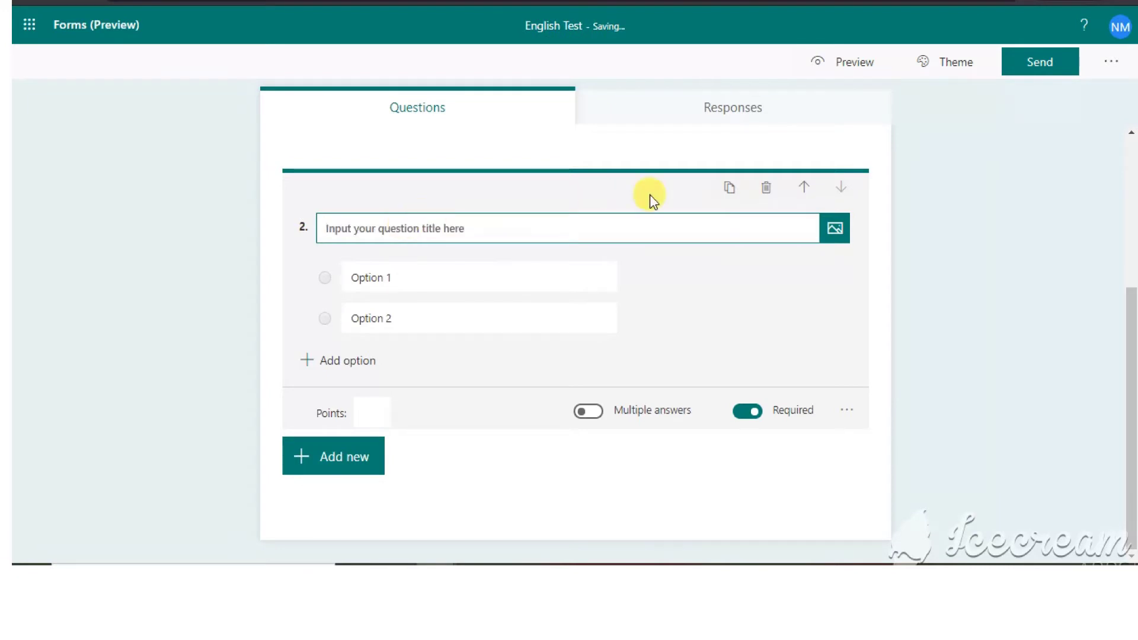
- Delete the blank question and add a Choice question titled 'I_______tennis on Sunday'
left_click(767, 188)
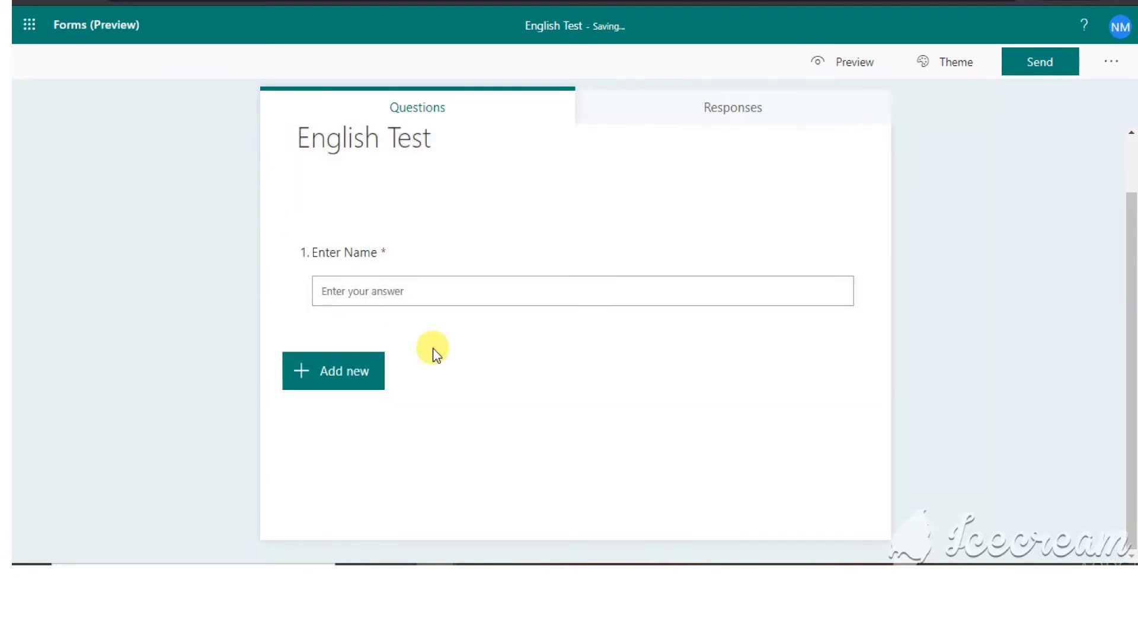
left_click(354, 381)
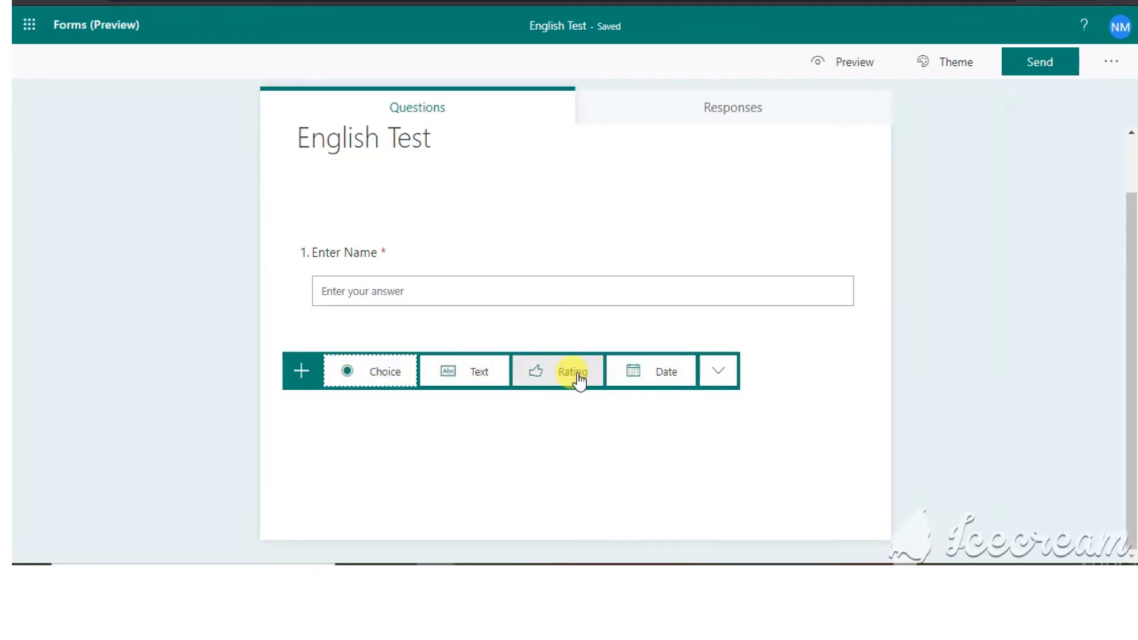
left_click(399, 372)
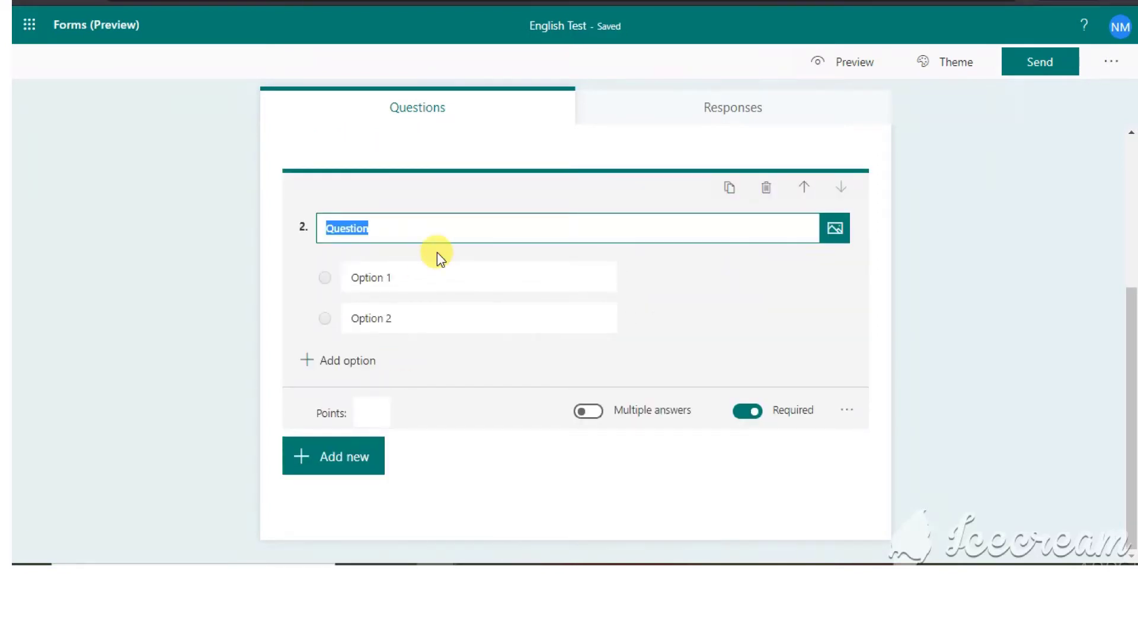
type("I_______")
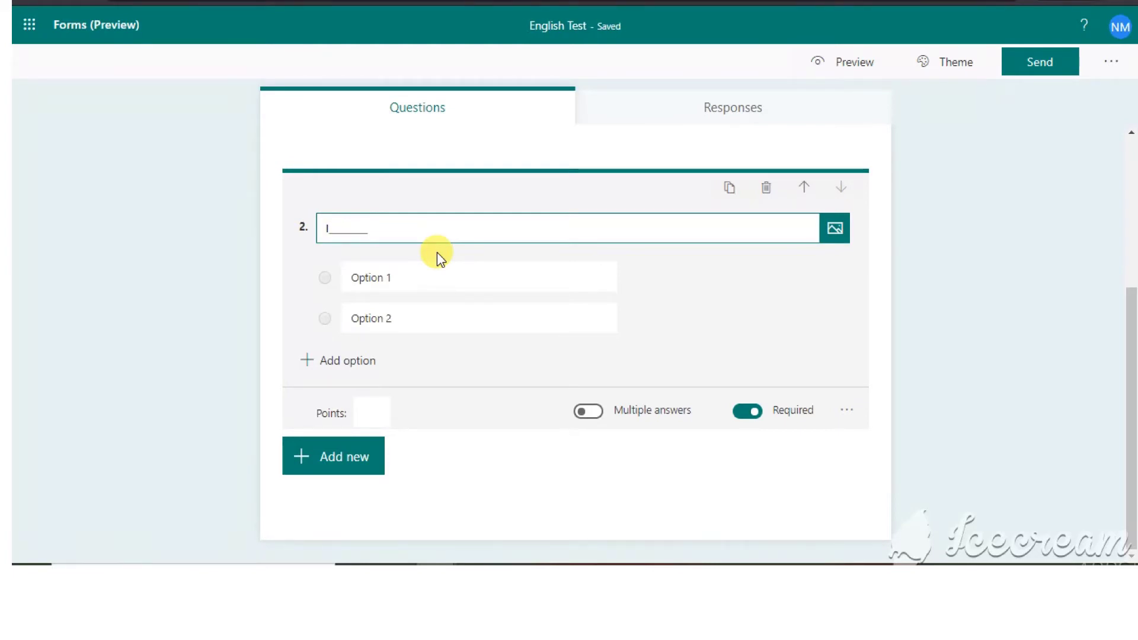
type("tenni")
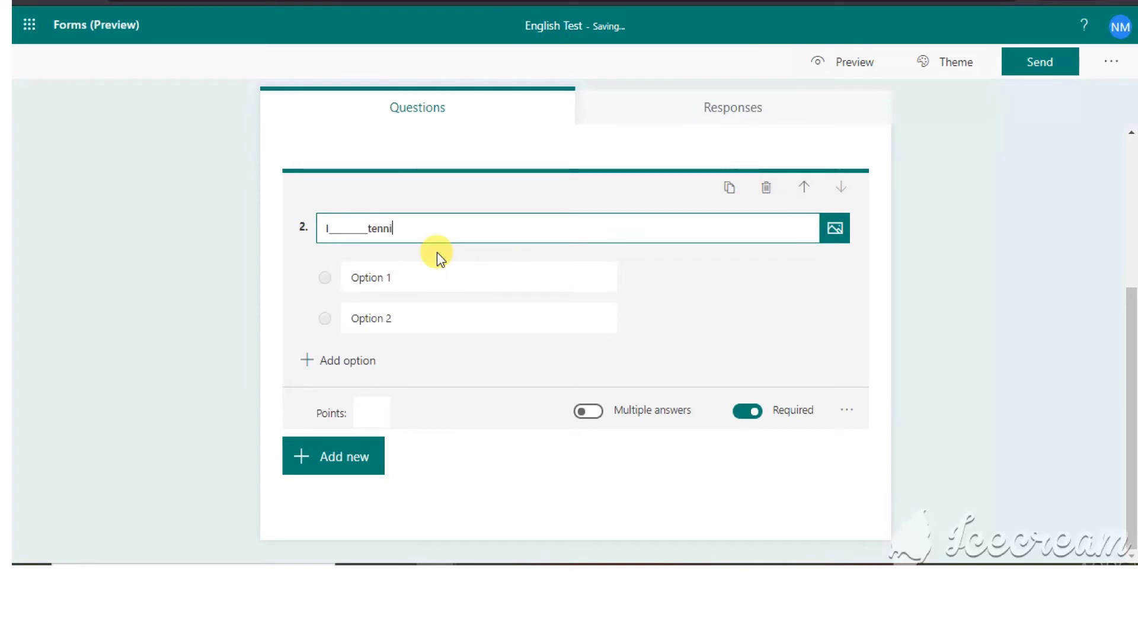
type("son")
key("BackSpace")
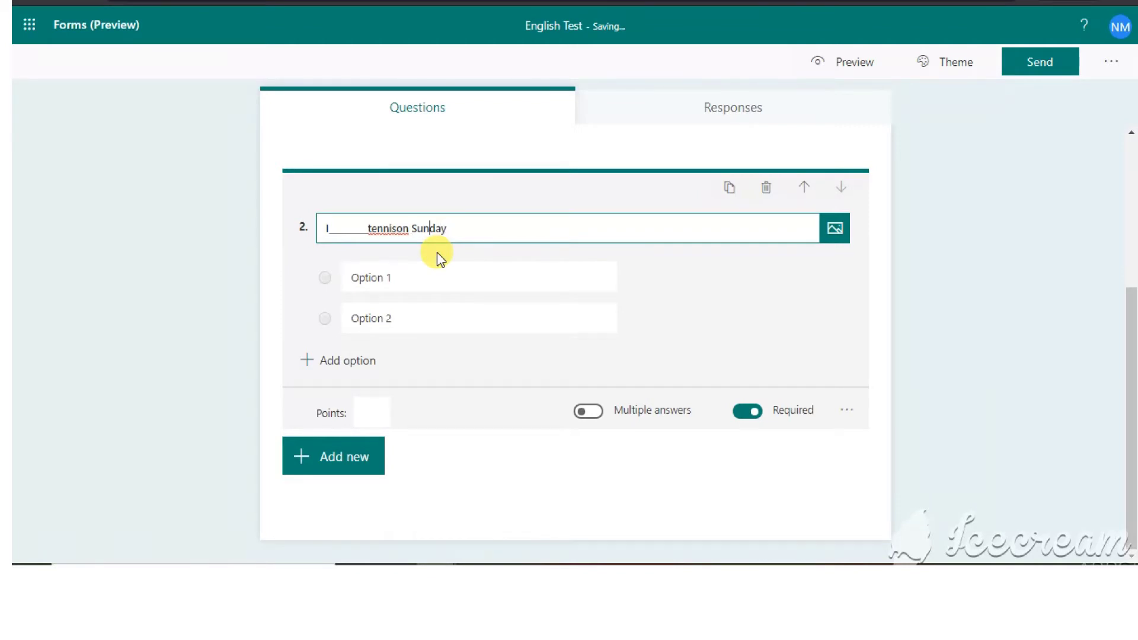
key("Left")
key("Left")
key("Left")
- Enter the answer options playing, play, plays and be play
left_click(422, 263)
triple_click(421, 267)
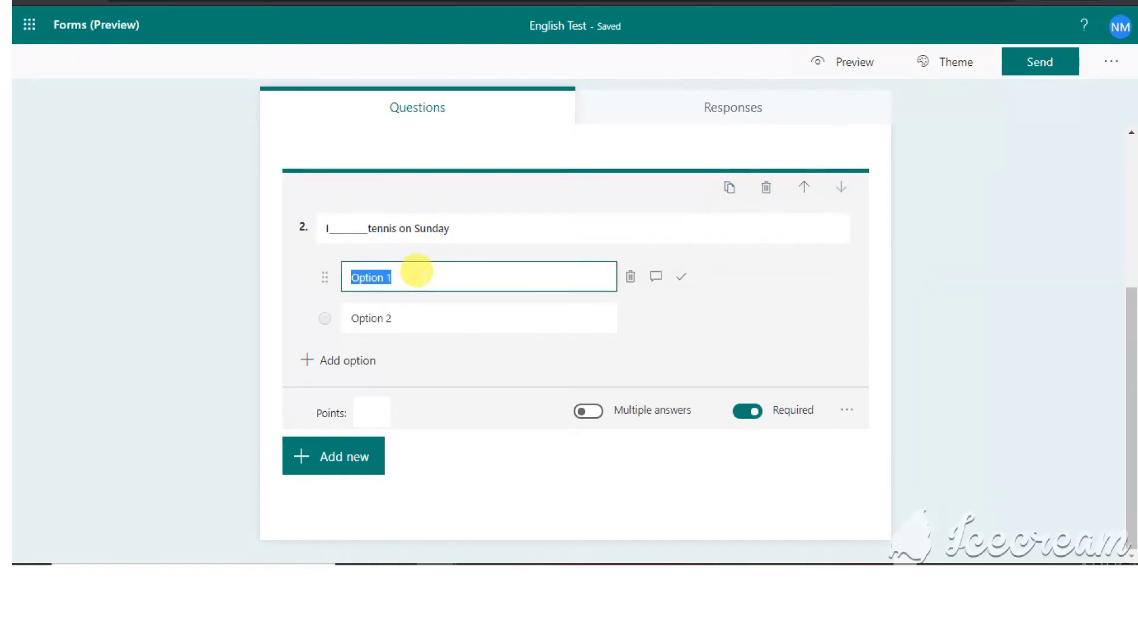
type("playing")
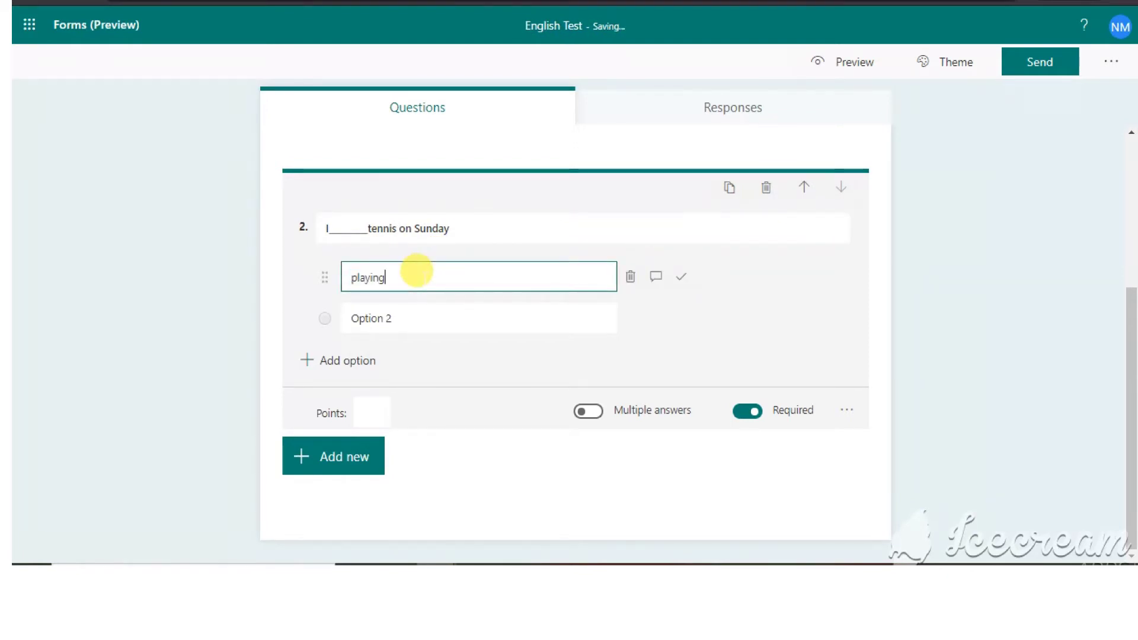
key("Return")
type("p")
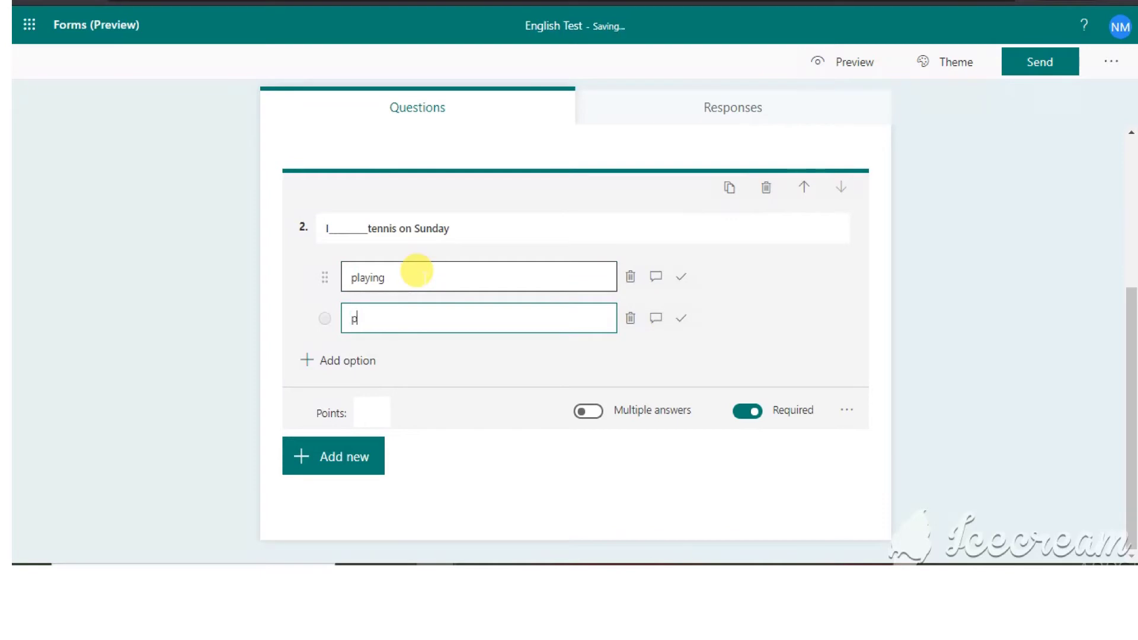
type("lay")
key("Return")
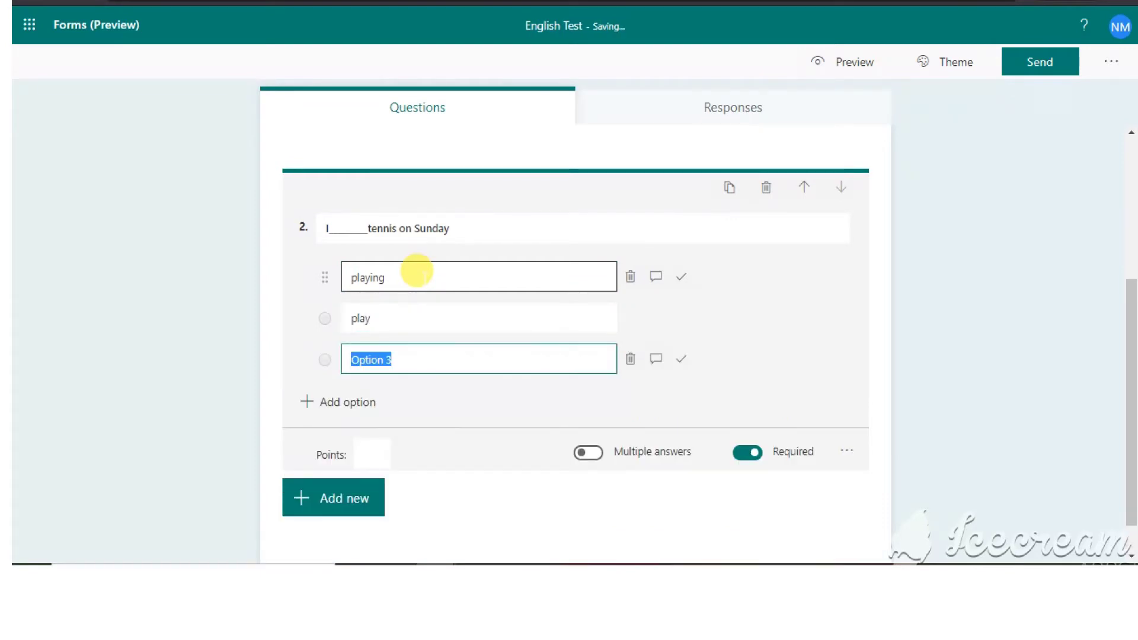
type("pl")
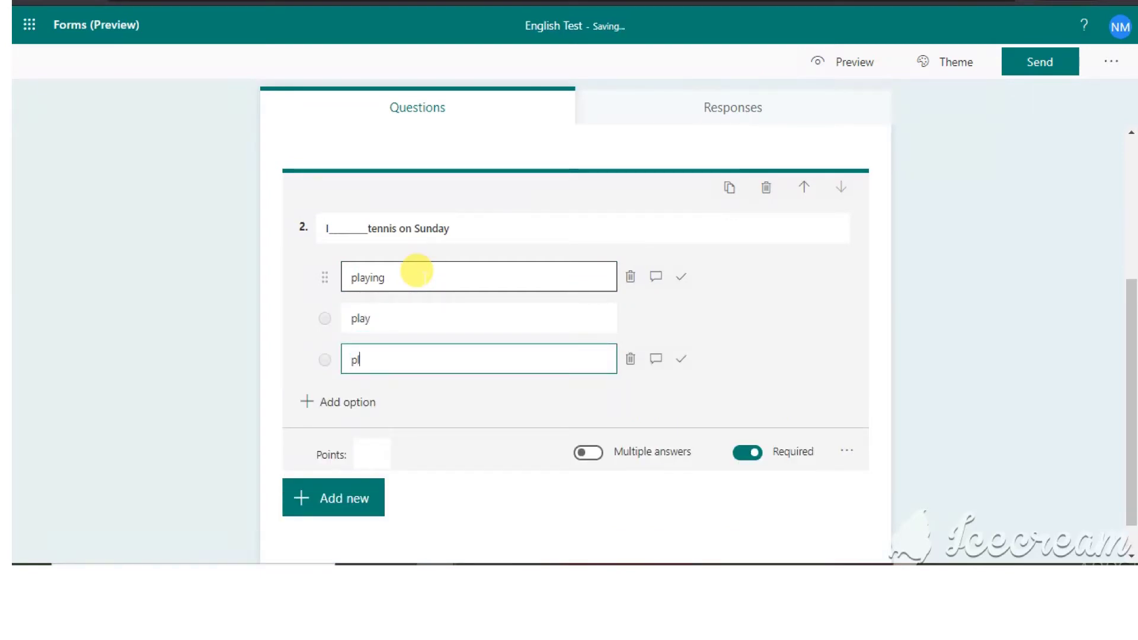
type("ays")
key("Return")
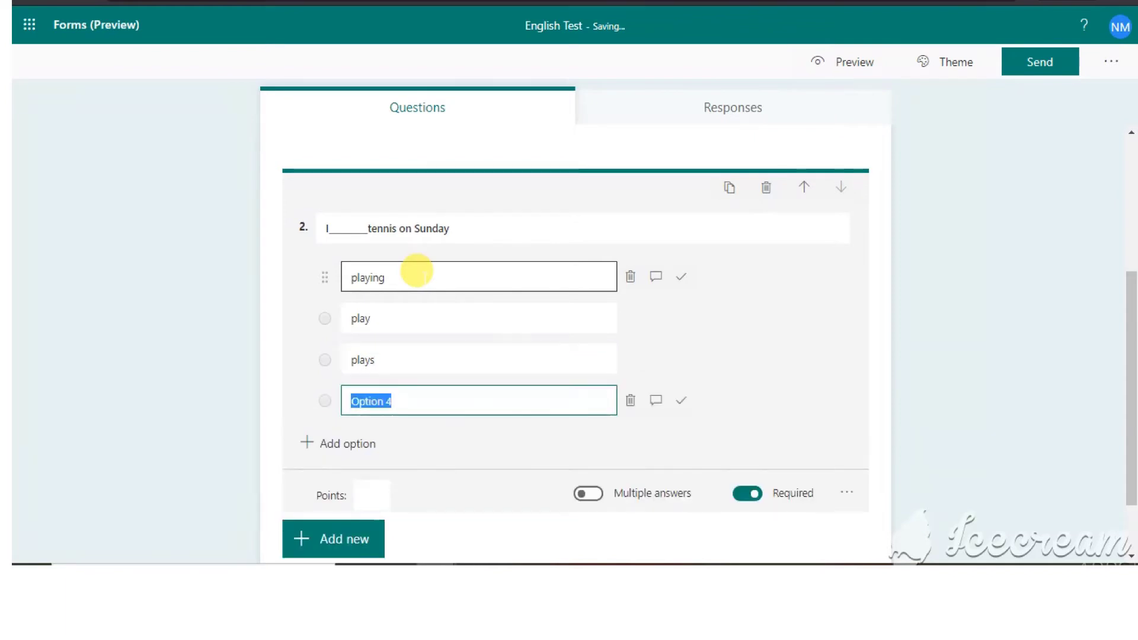
type("be p")
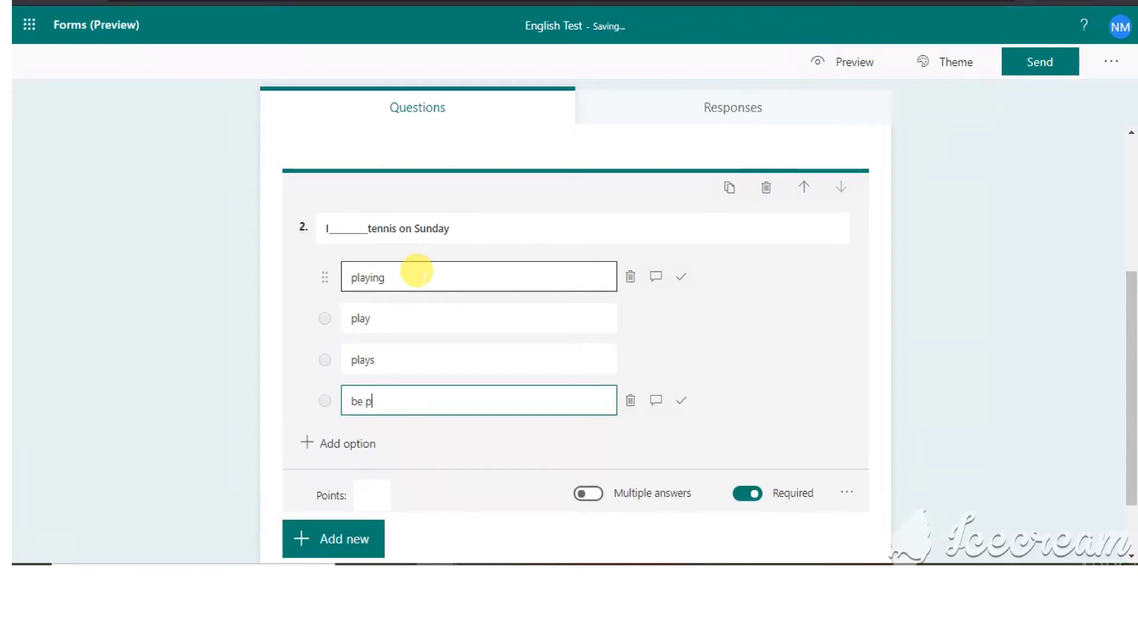
type("lay")
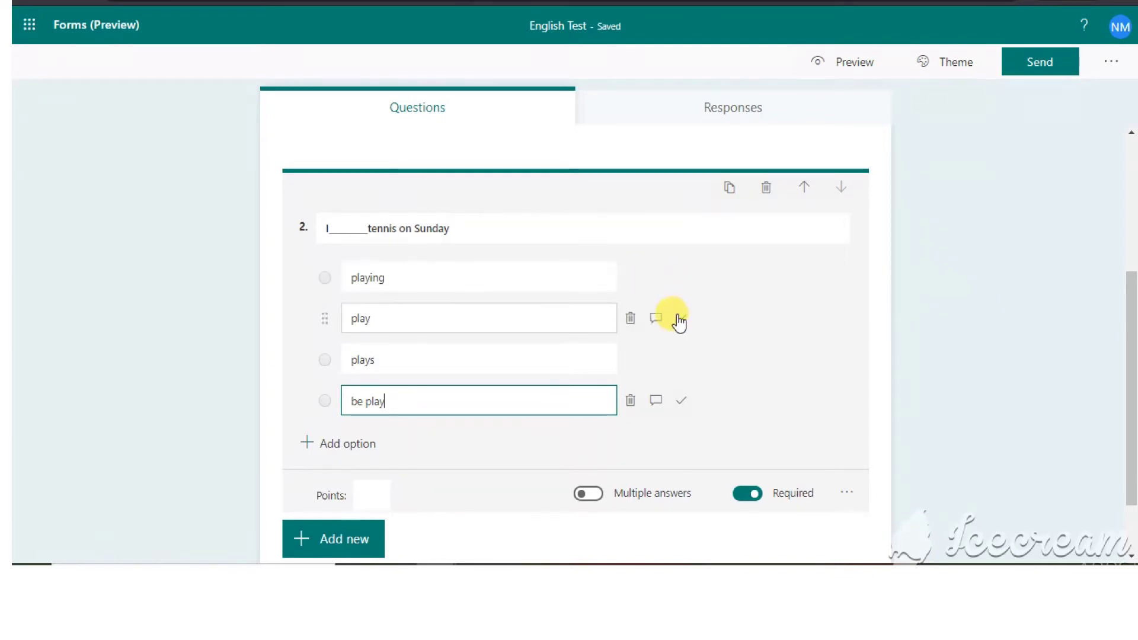
- Mark 'play' as correct, keep question 2 required, and set it to 1 point
left_click(679, 320)
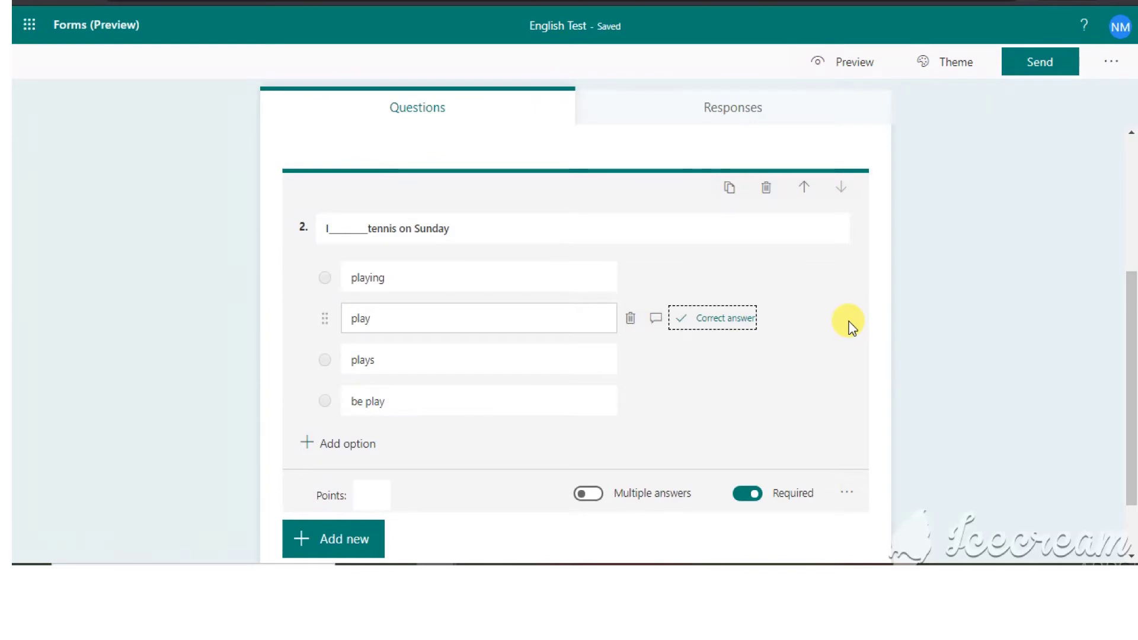
left_click(743, 501)
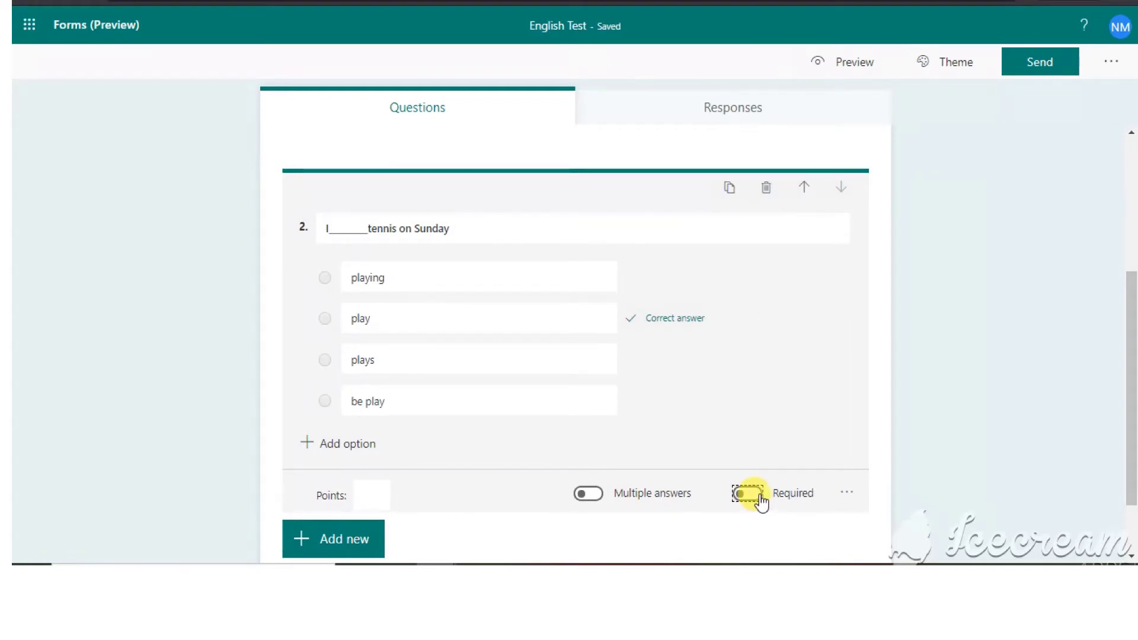
left_click(760, 496)
left_click(369, 491)
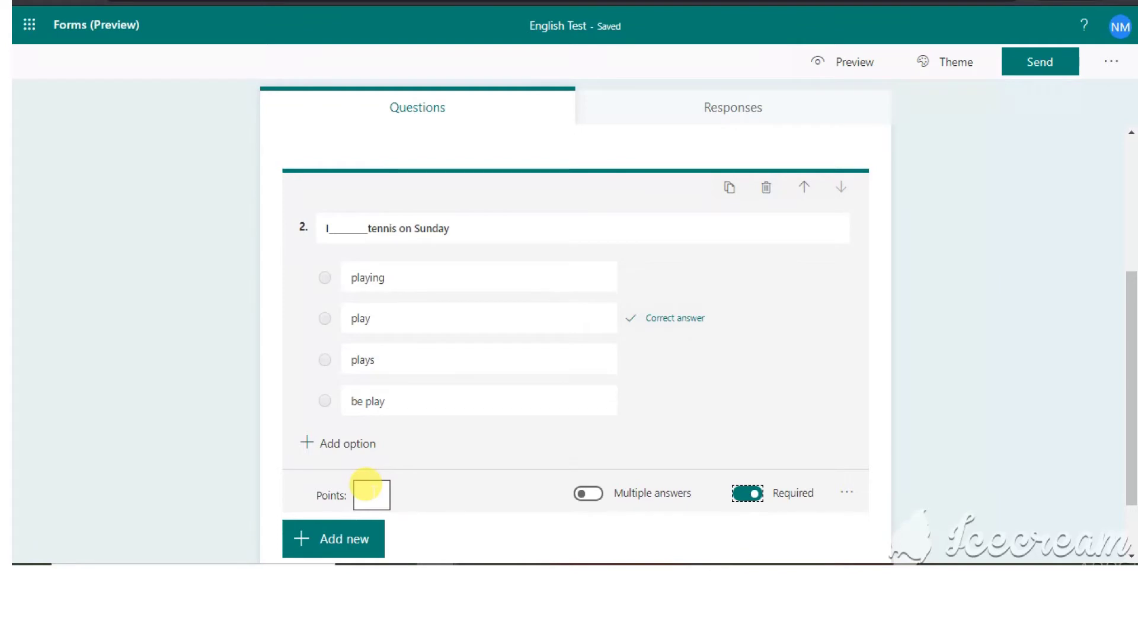
left_click(479, 122)
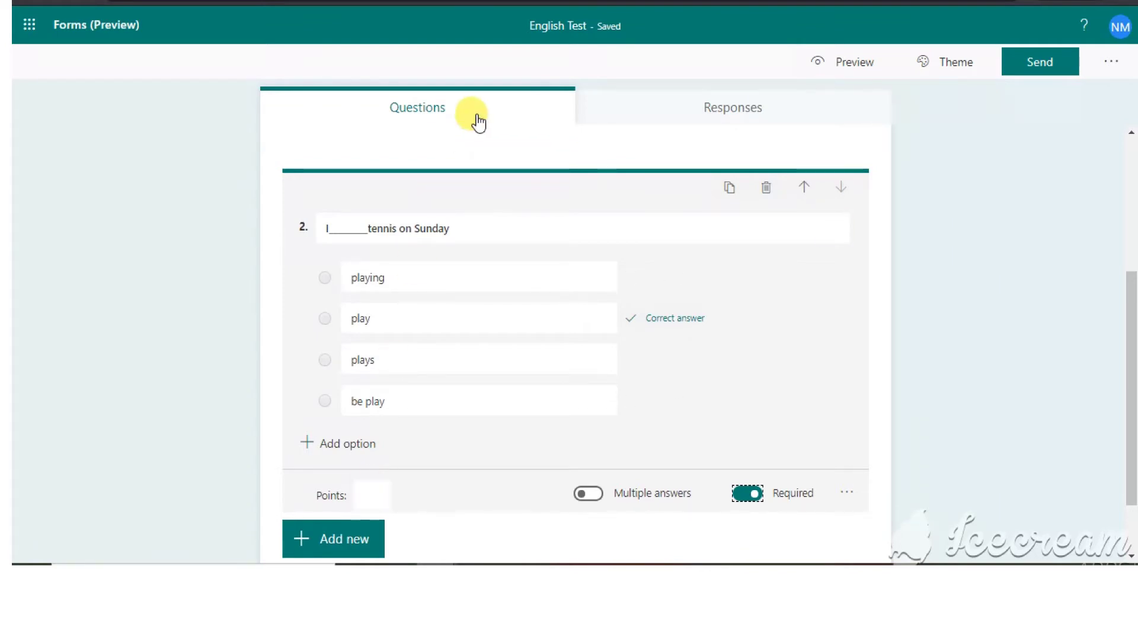
left_click(363, 494)
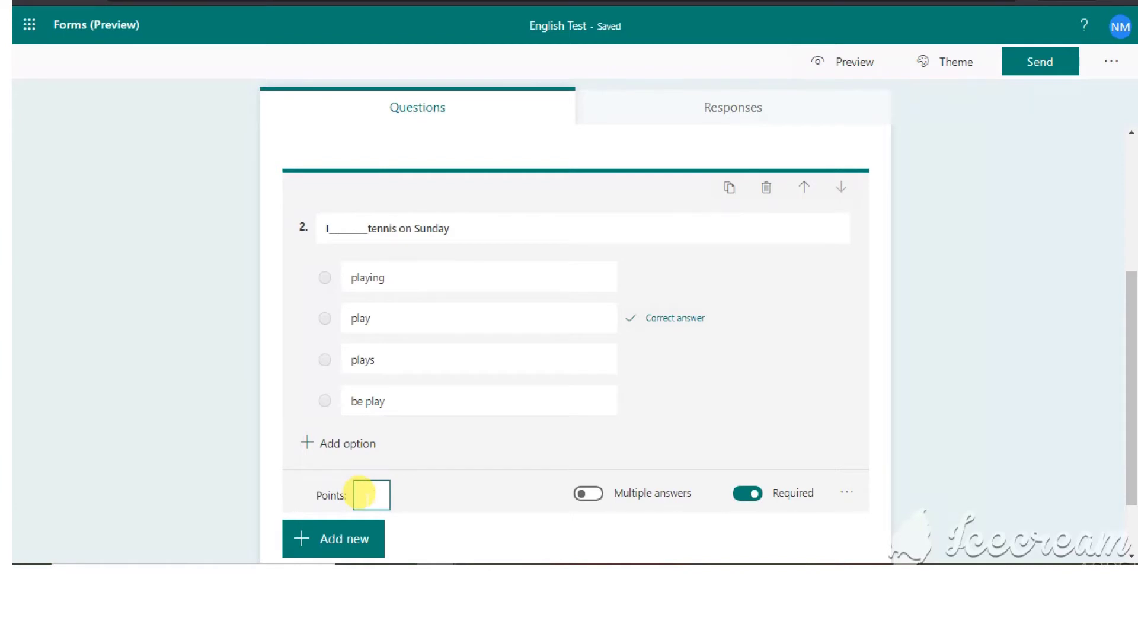
type("1")
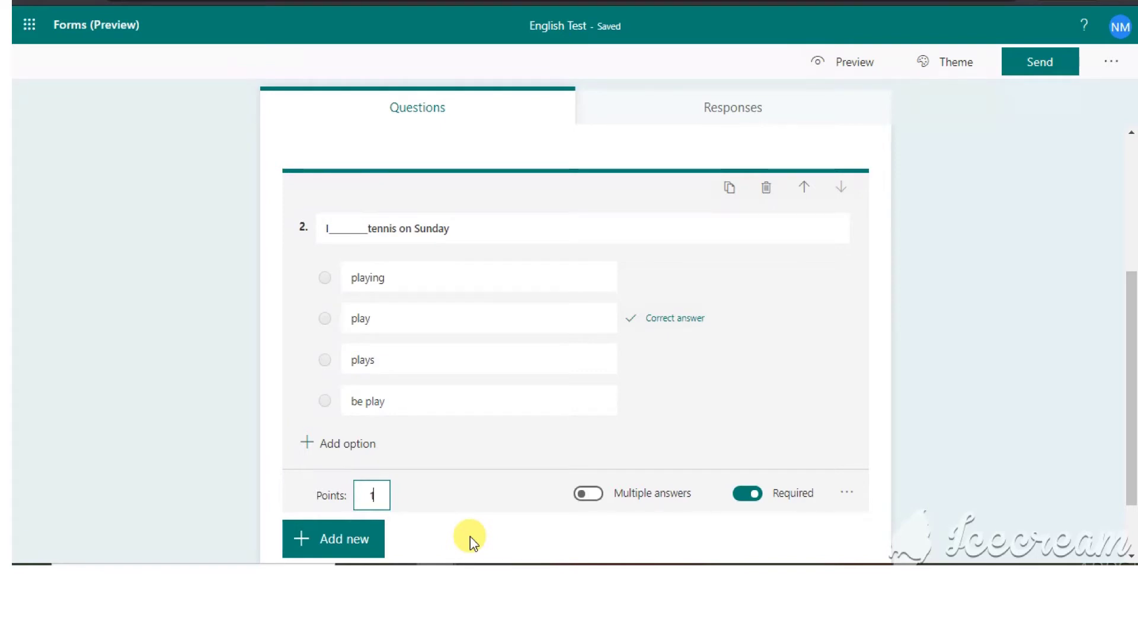
left_click(347, 550)
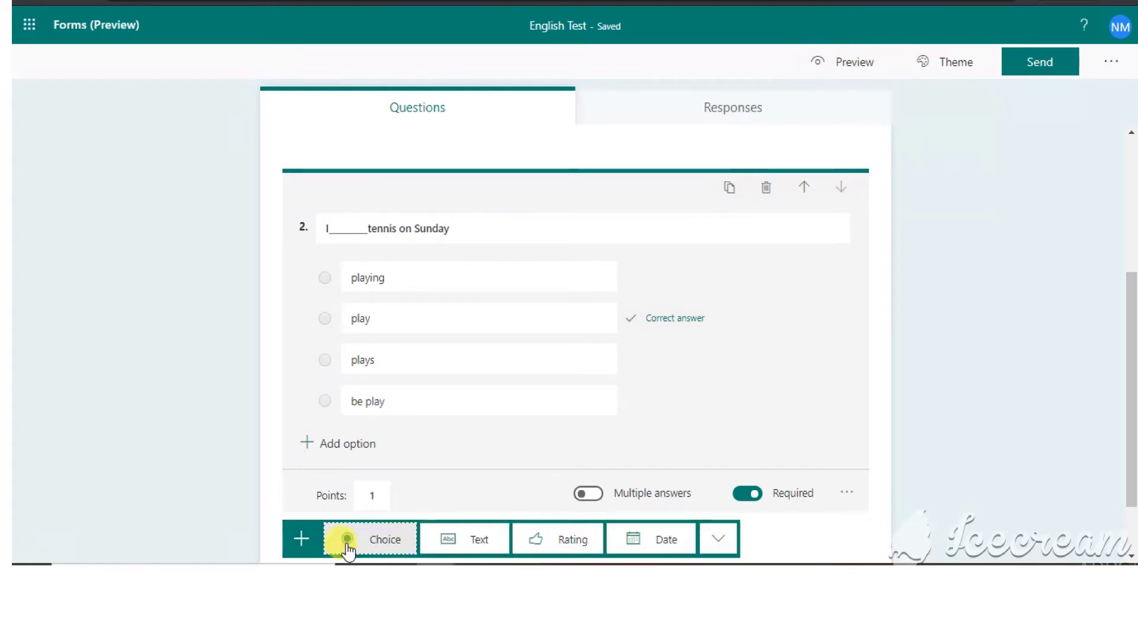
- Add Choice question 3 'Name the missing part' and show its Image/Video insert options
left_click(1128, 369)
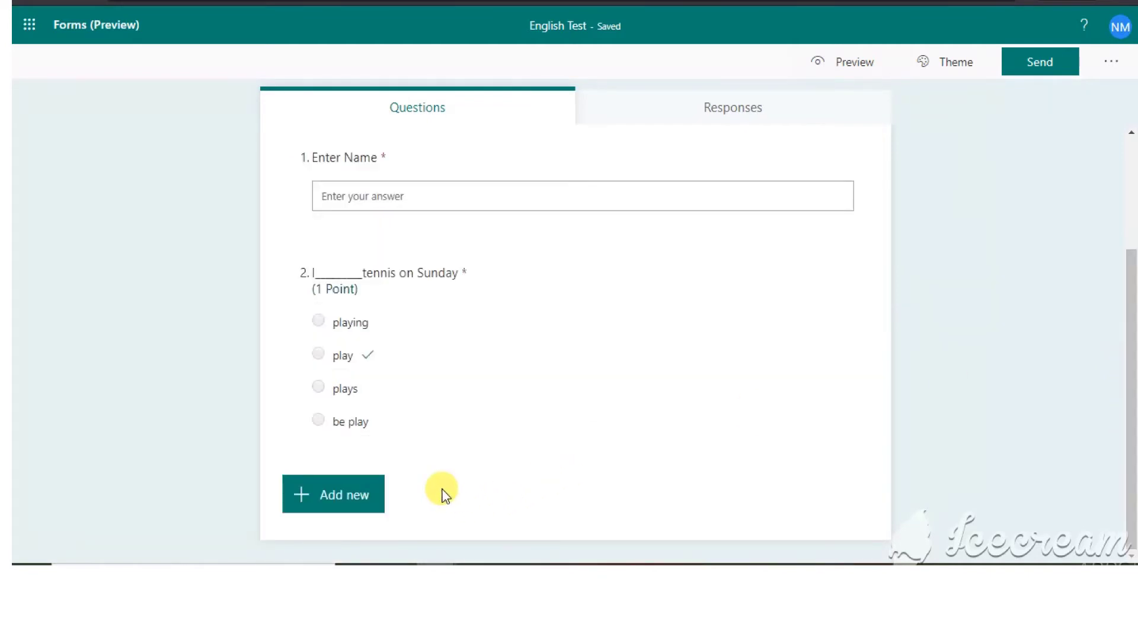
left_click(327, 497)
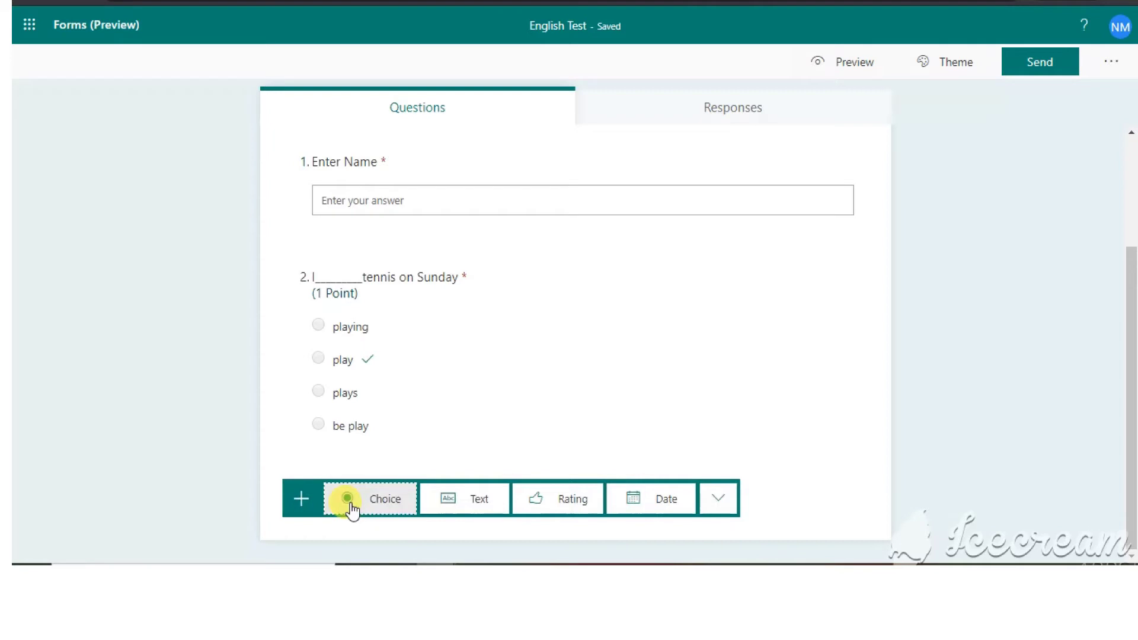
left_click(351, 507)
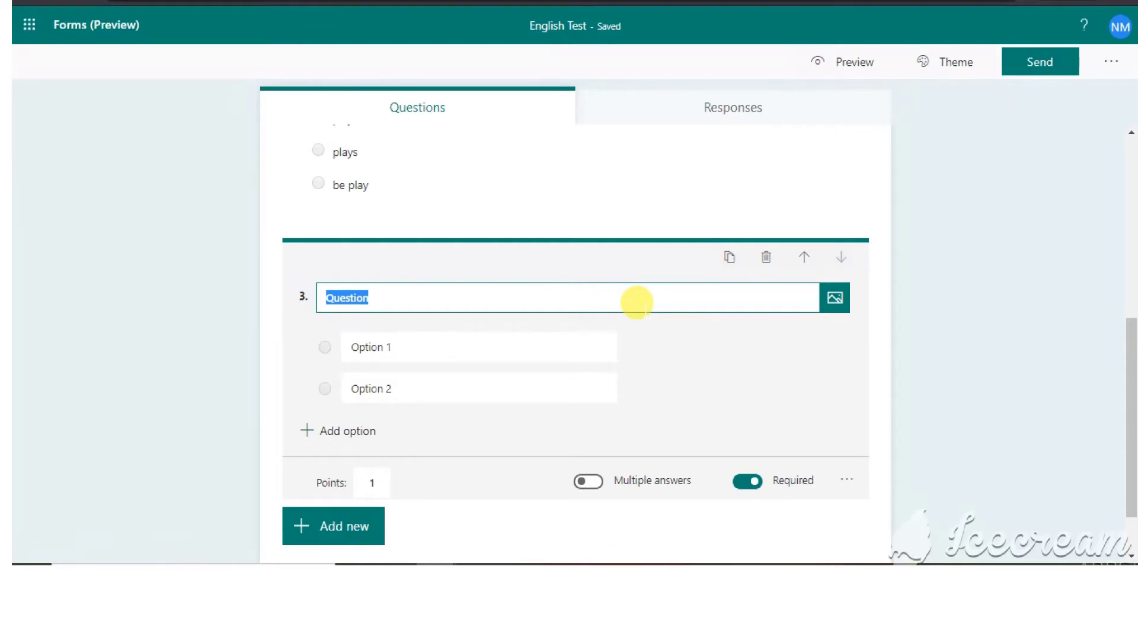
type("Name")
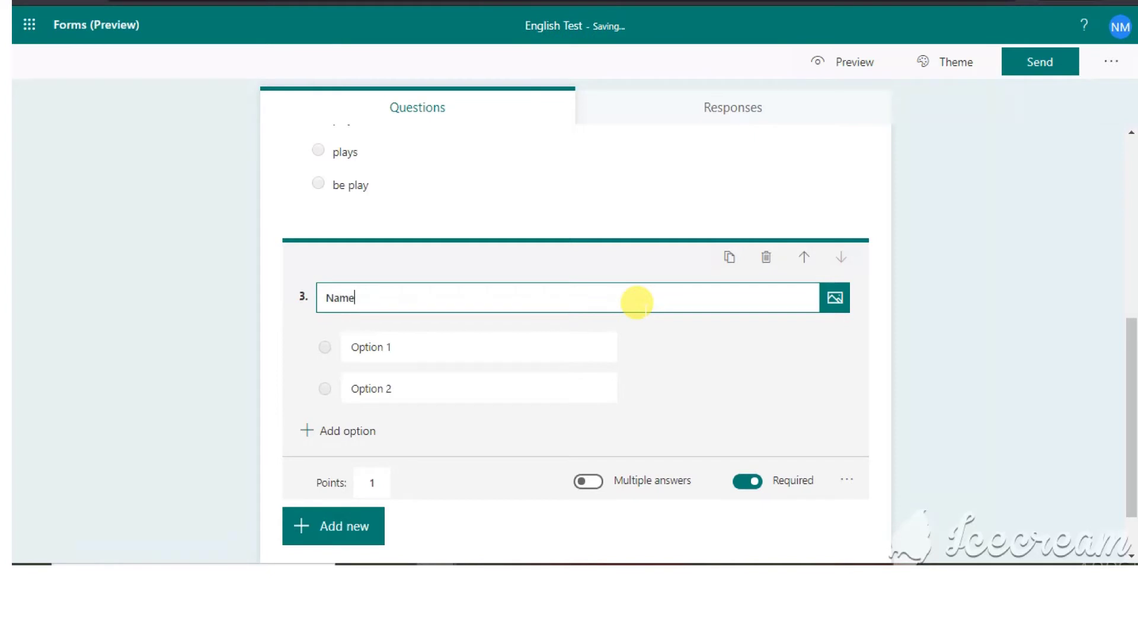
type(" the missing part")
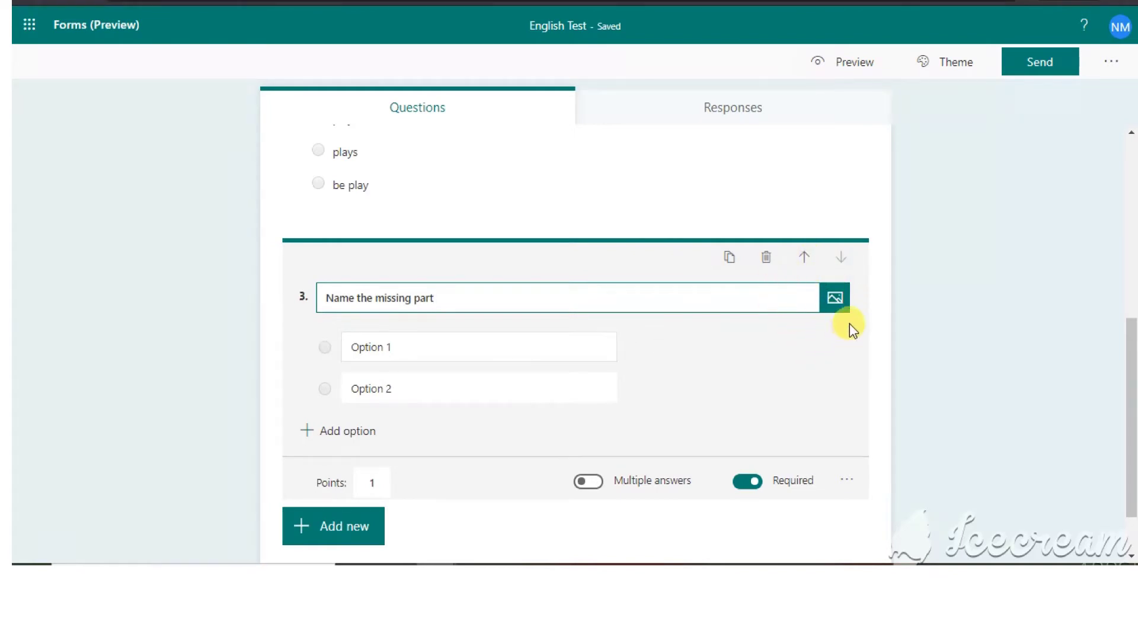
left_click(837, 307)
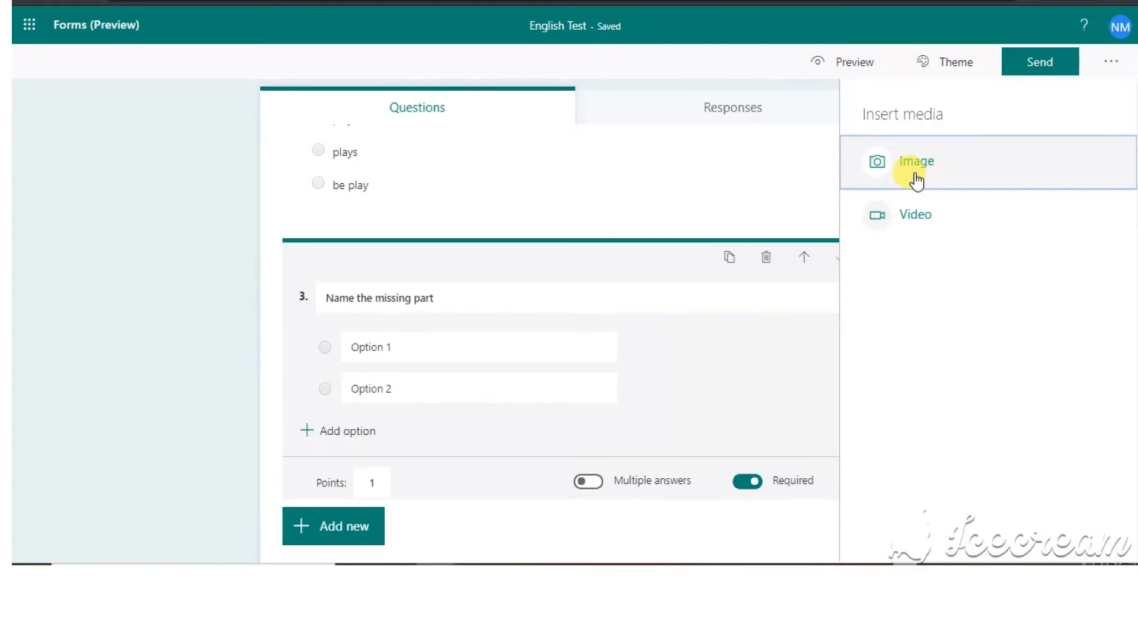
- Upload the plantparts picture from the Desktop as question 3's image
left_click(917, 172)
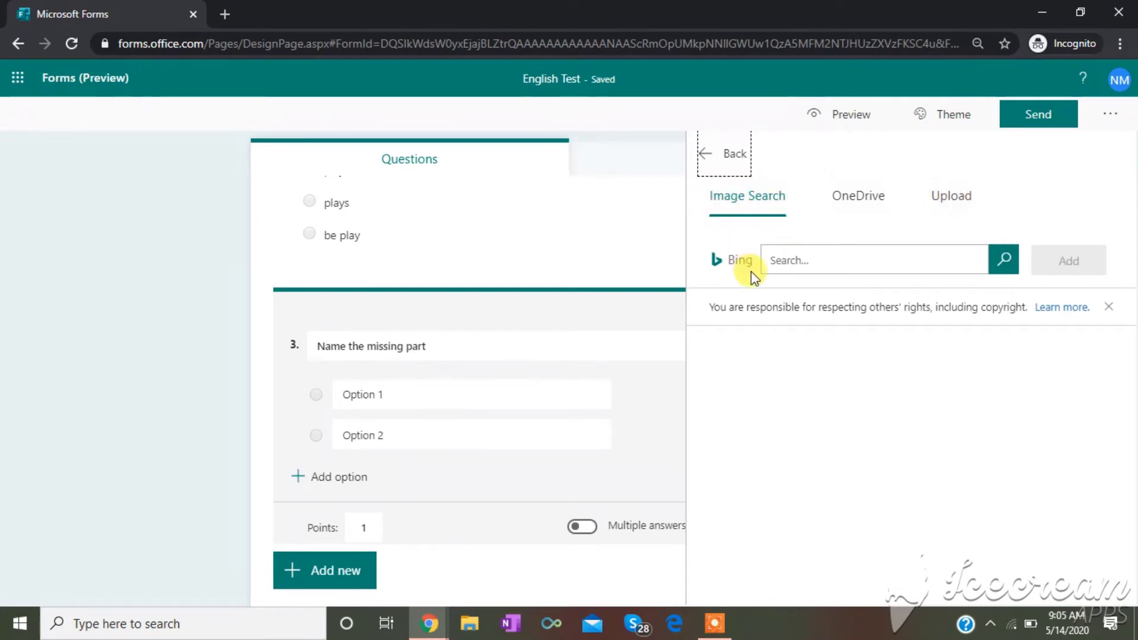
left_click(947, 202)
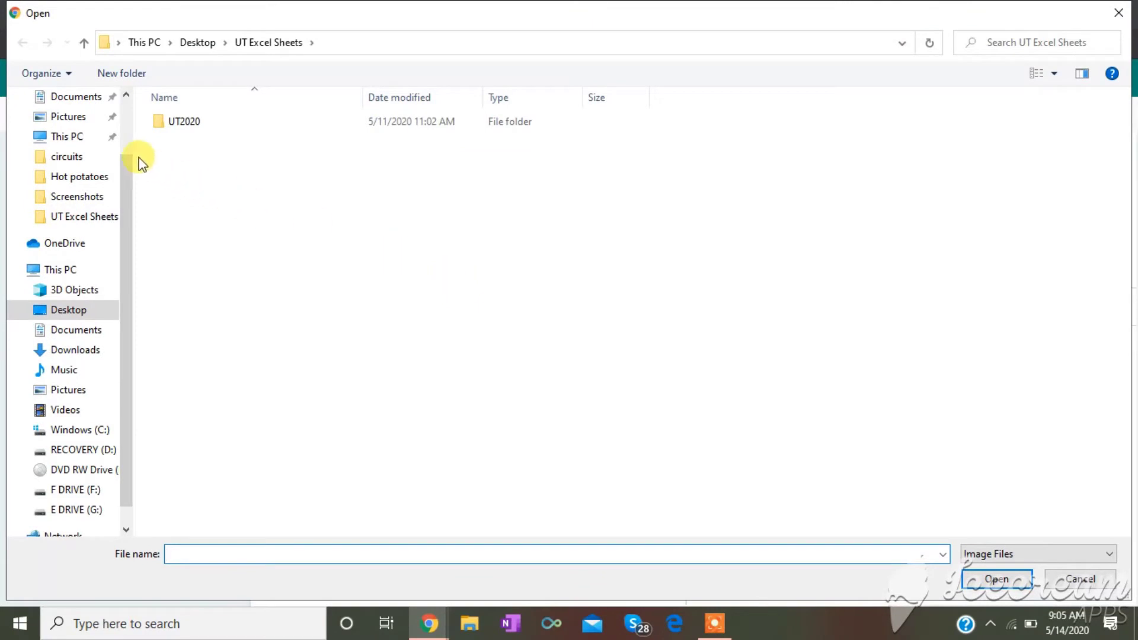
scroll(122, 107, "up", 2)
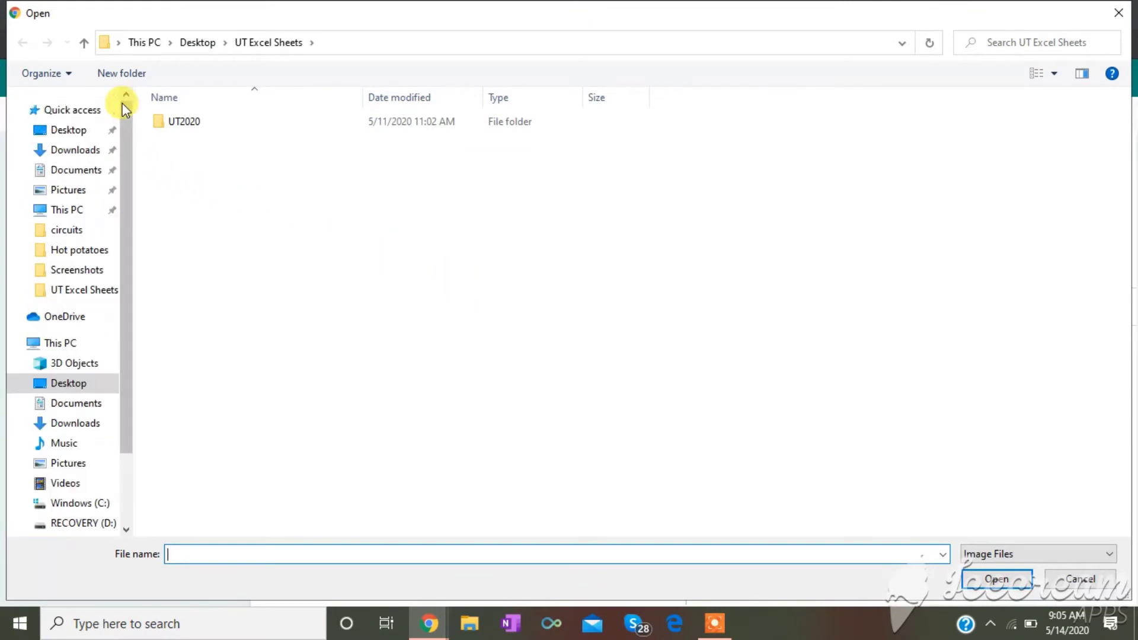
left_click(63, 141)
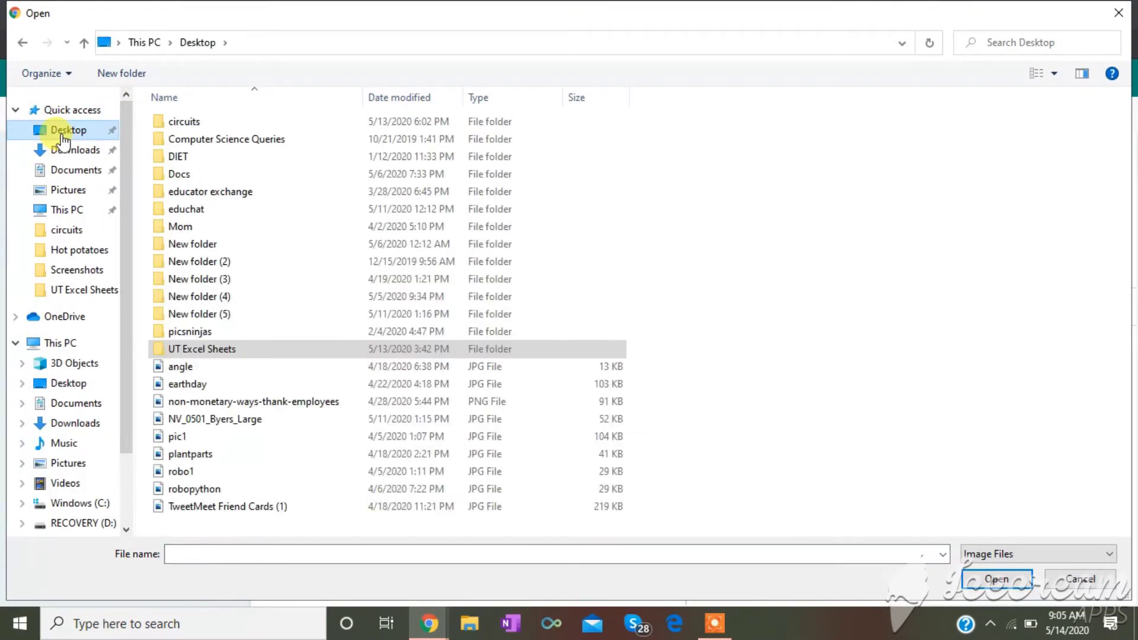
left_click(213, 460)
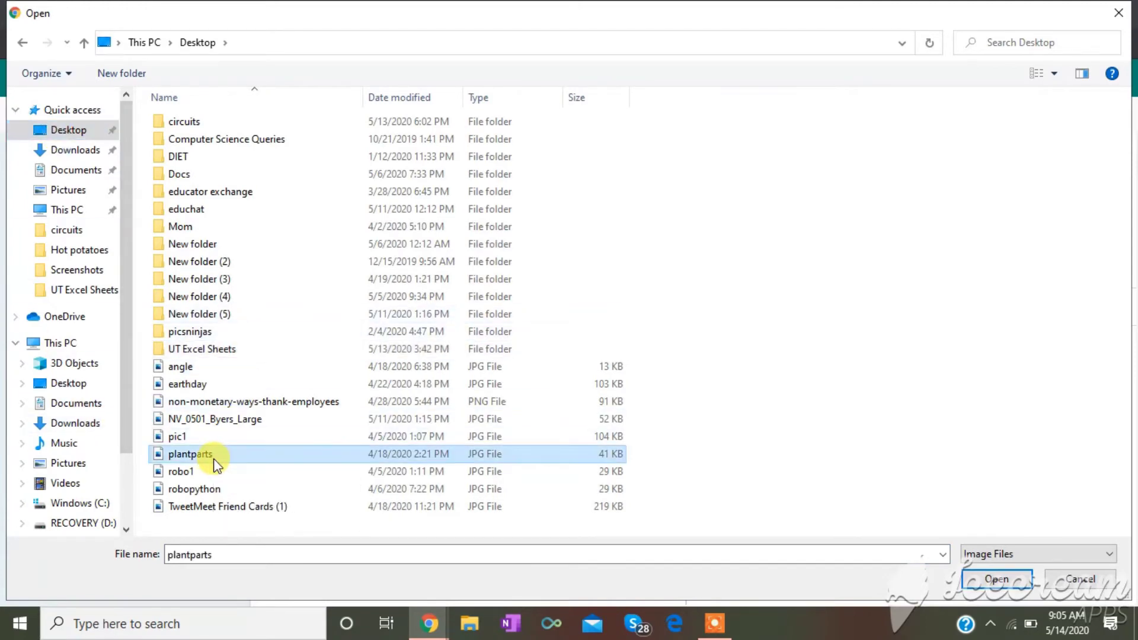
left_click(990, 583)
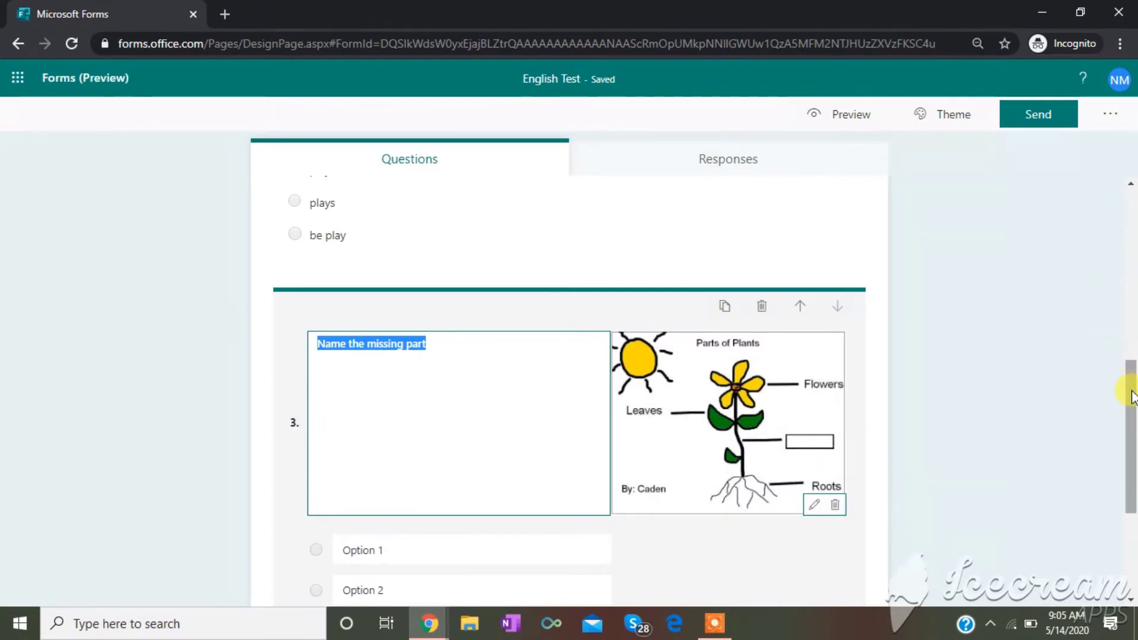
- Retitle question 3 as 'Name the part' and fix the 'yhe' typo
left_click_drag(1132, 396, 1133, 419)
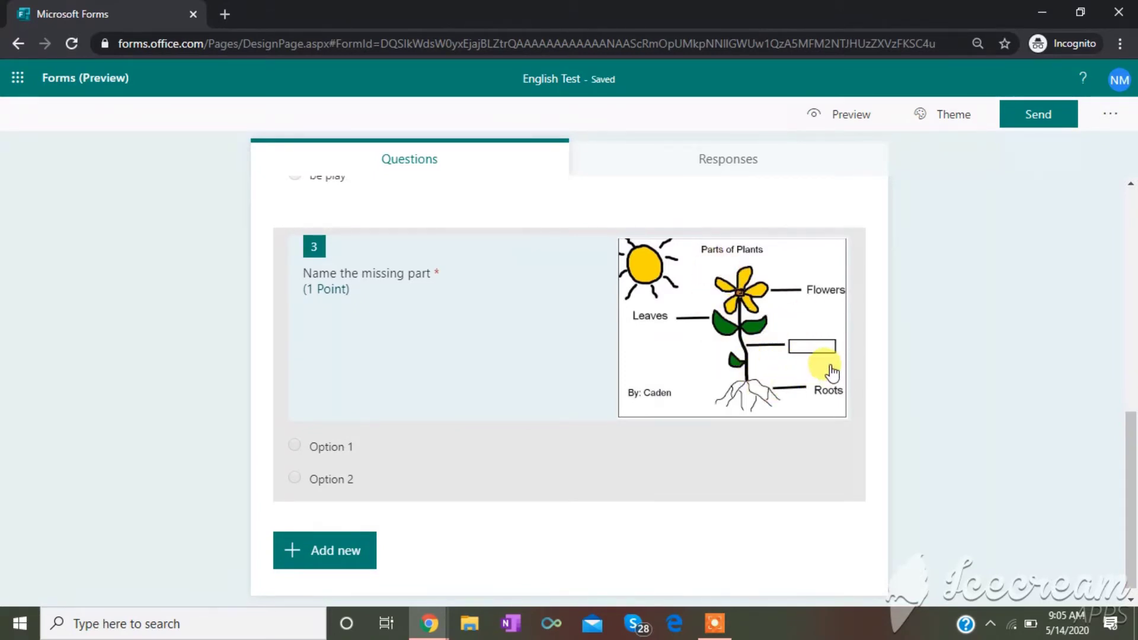
left_click(350, 461)
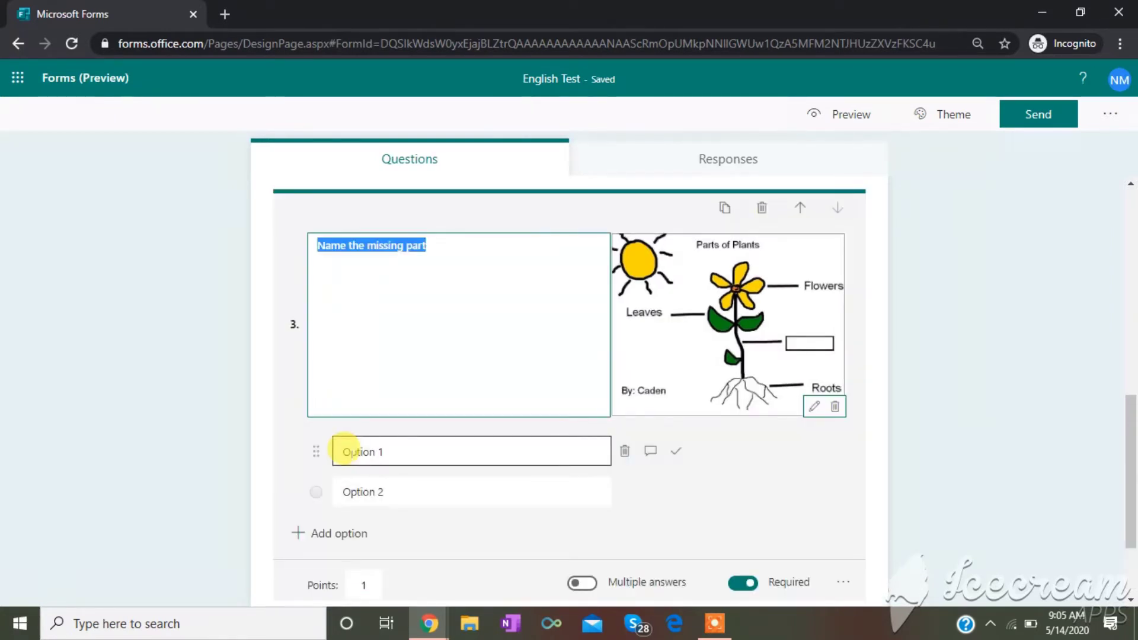
type("St")
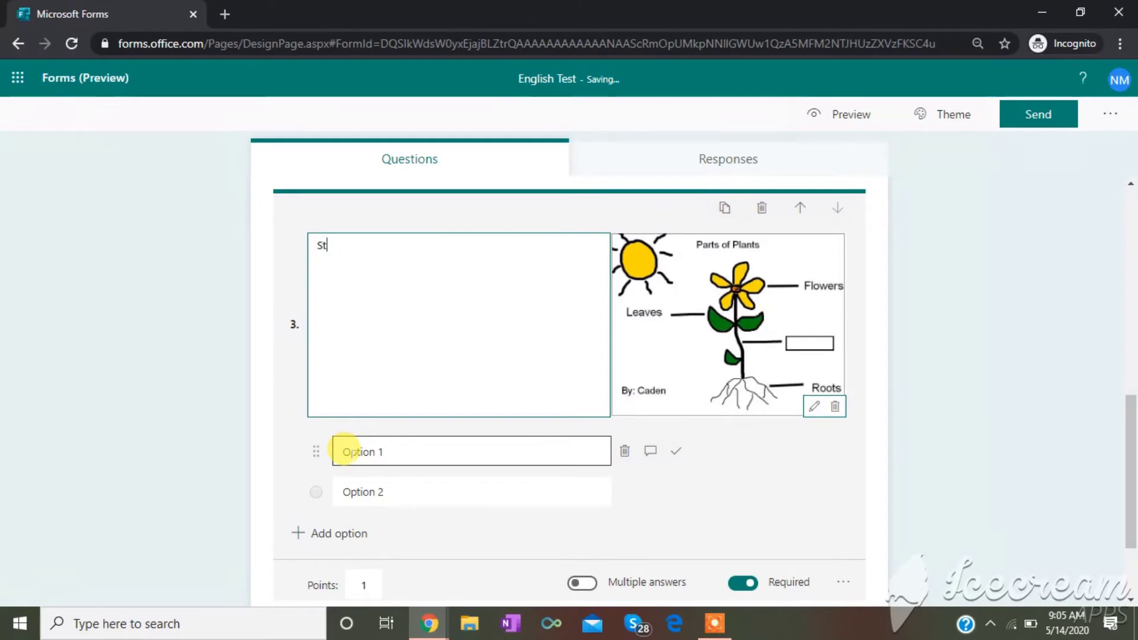
left_click(346, 451)
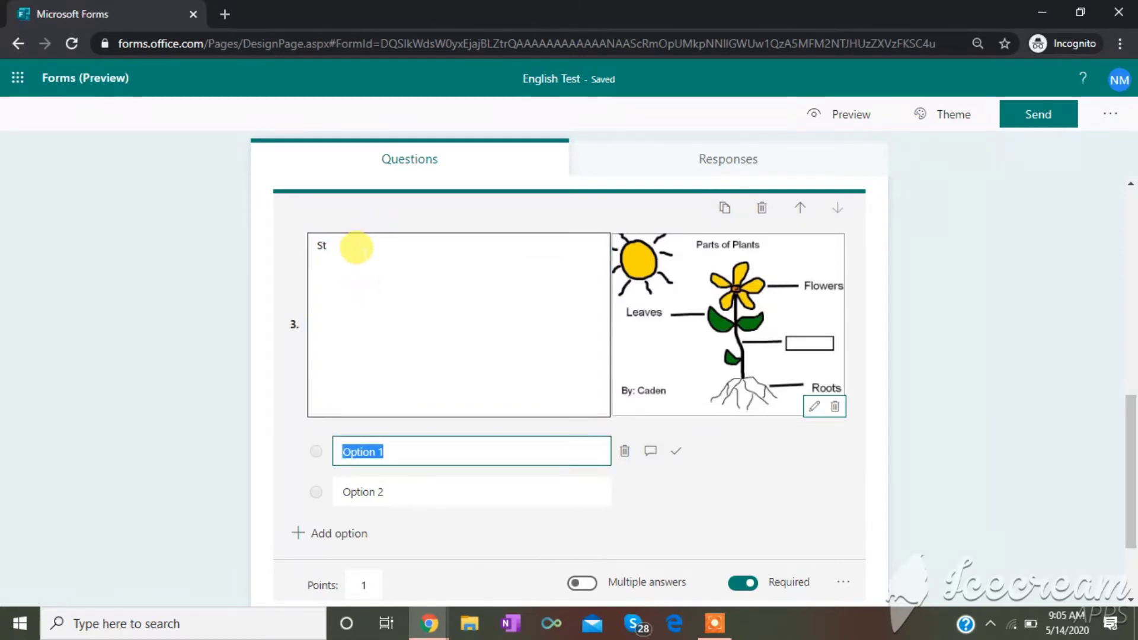
left_click(357, 248)
key("BackSpace")
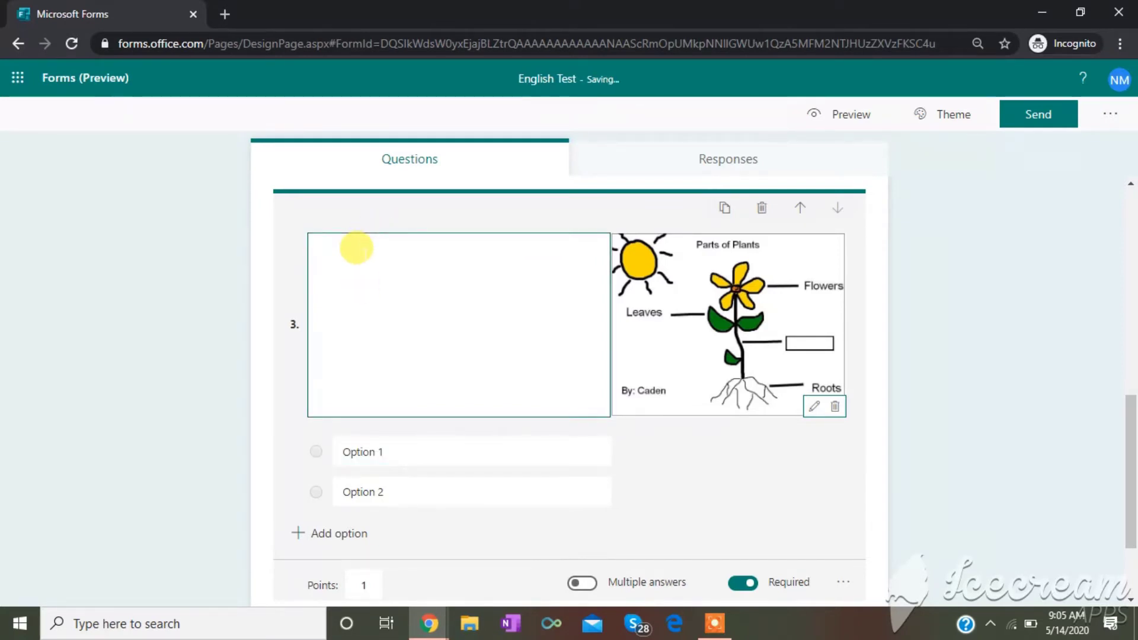
type("Name yhe part")
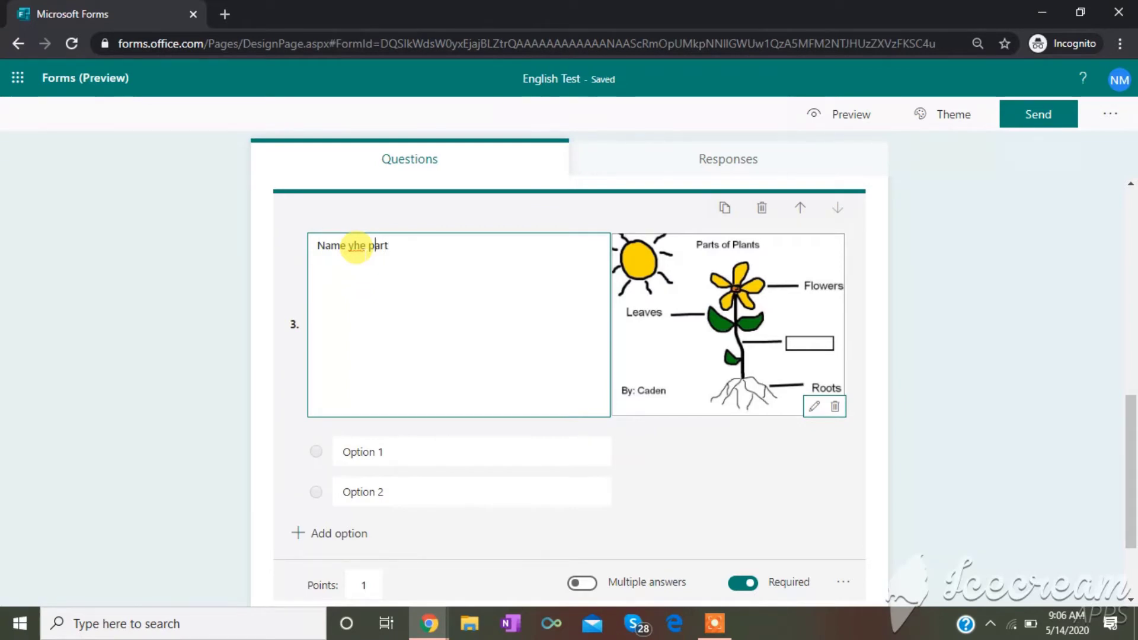
key("BackSpace")
type("t")
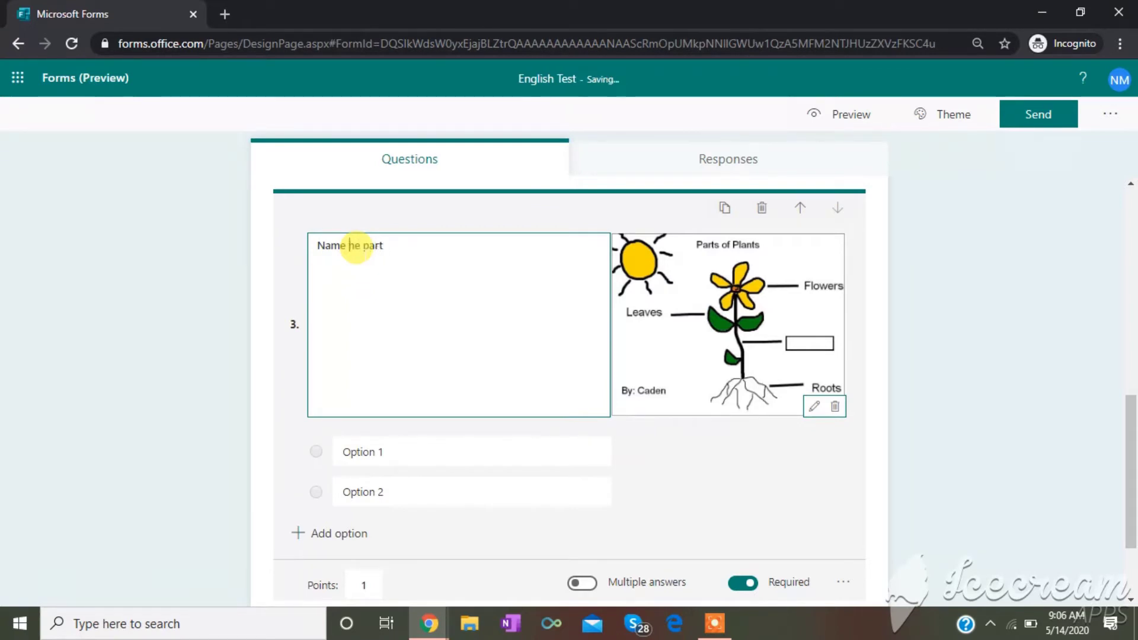
left_click(362, 452)
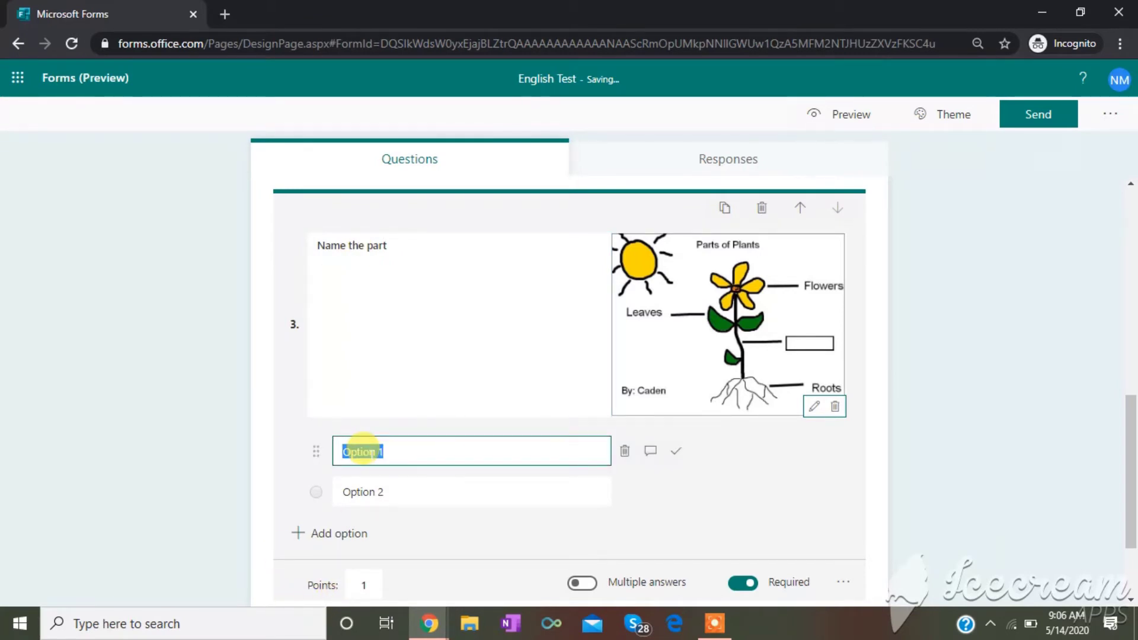
- Enter stem, seed, clorophyl and fruit as question 3's options, with stem marked correct
type("stem")
left_click(363, 475)
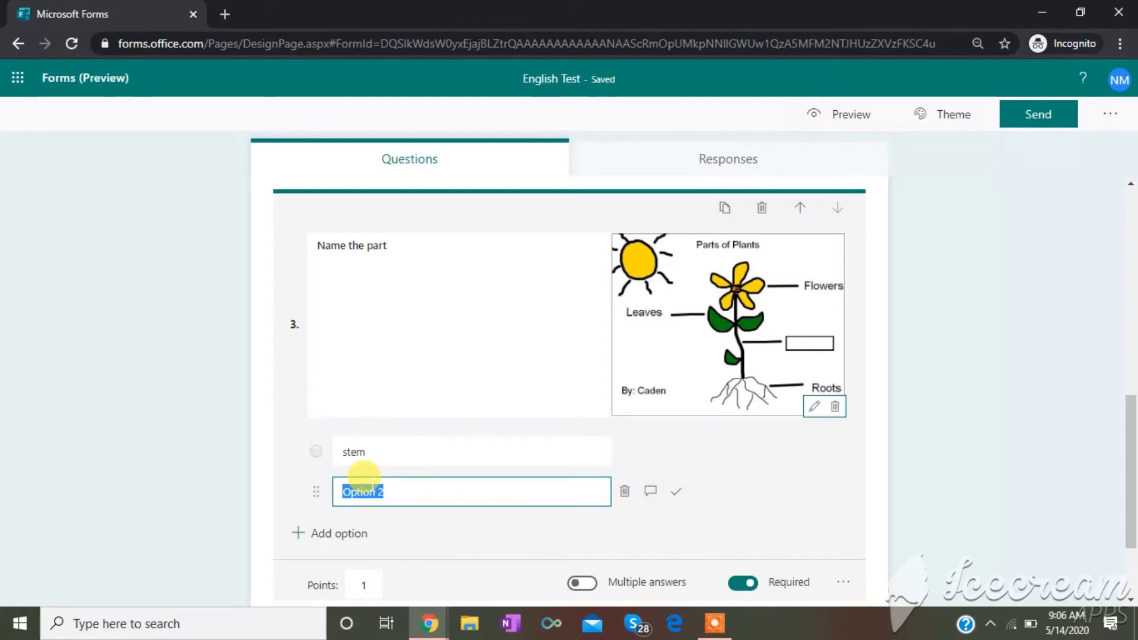
type("seed")
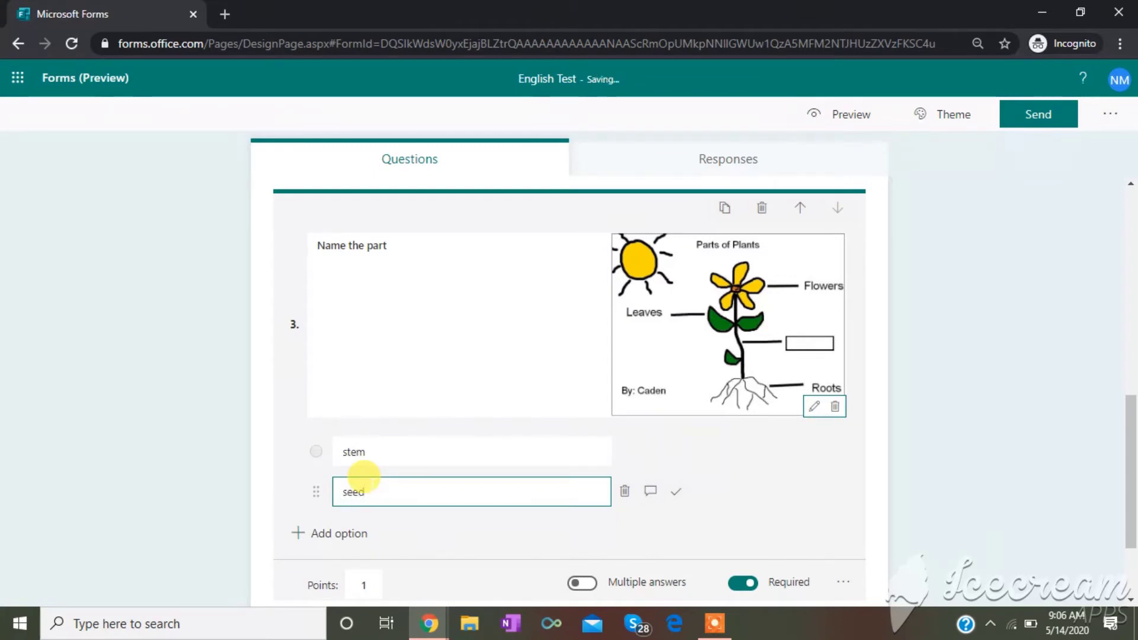
key("Return")
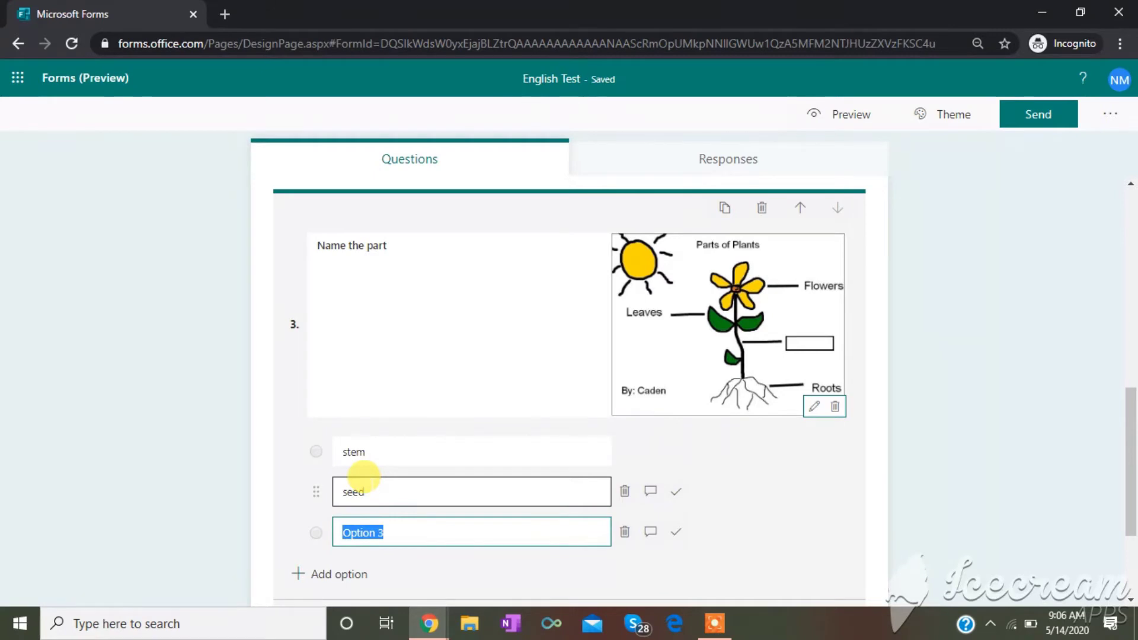
type("c")
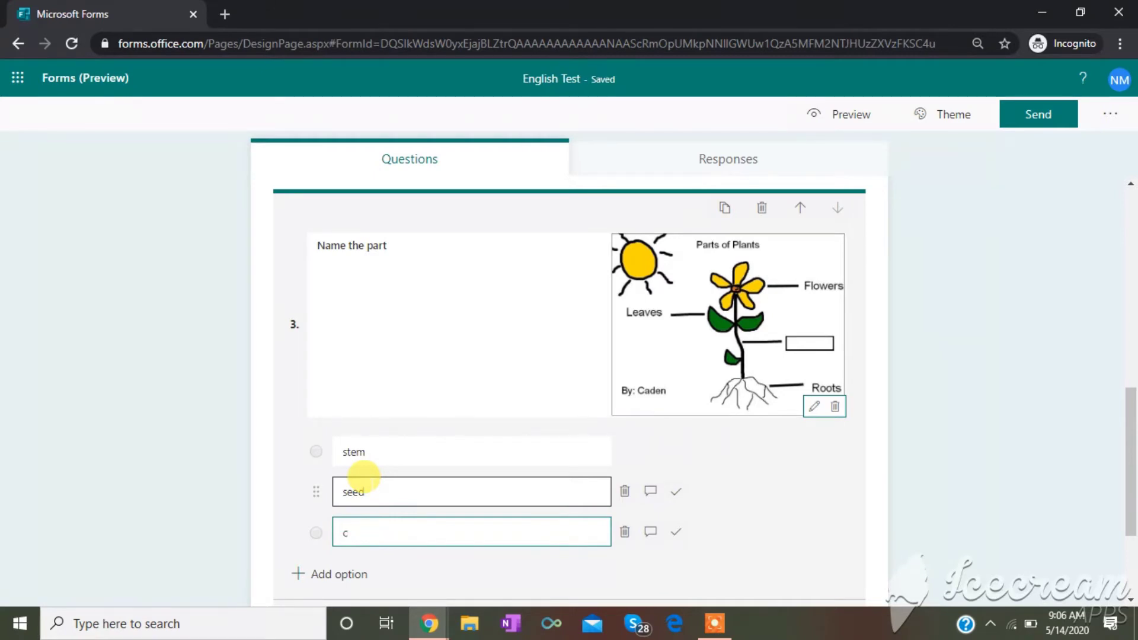
type("lorop")
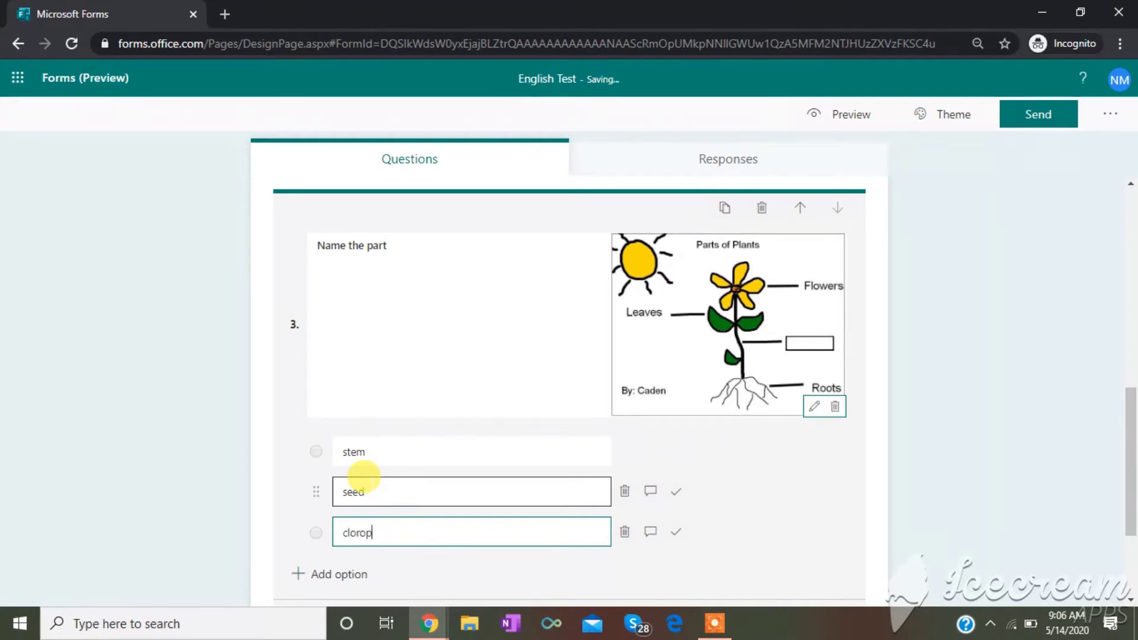
type("hyl")
key("Return")
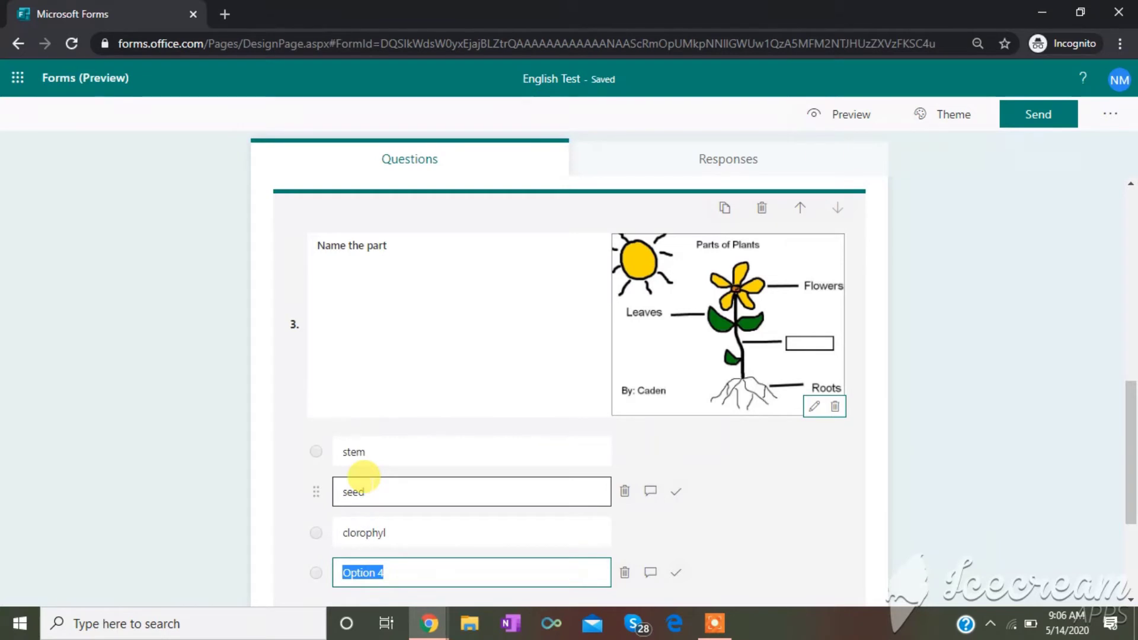
type("fruit")
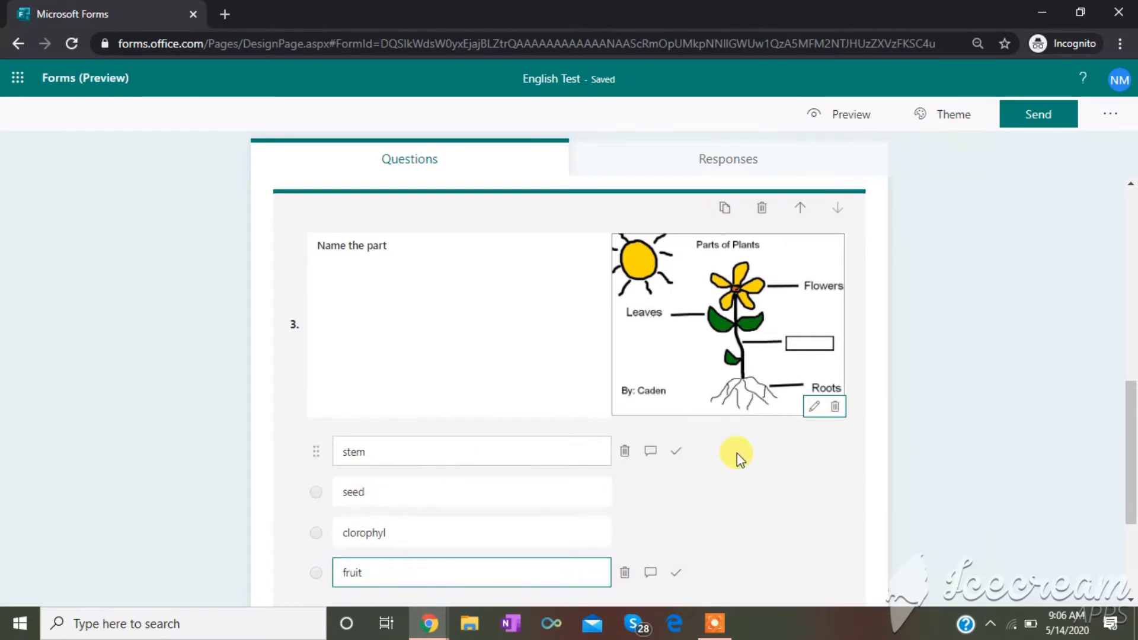
left_click(677, 454)
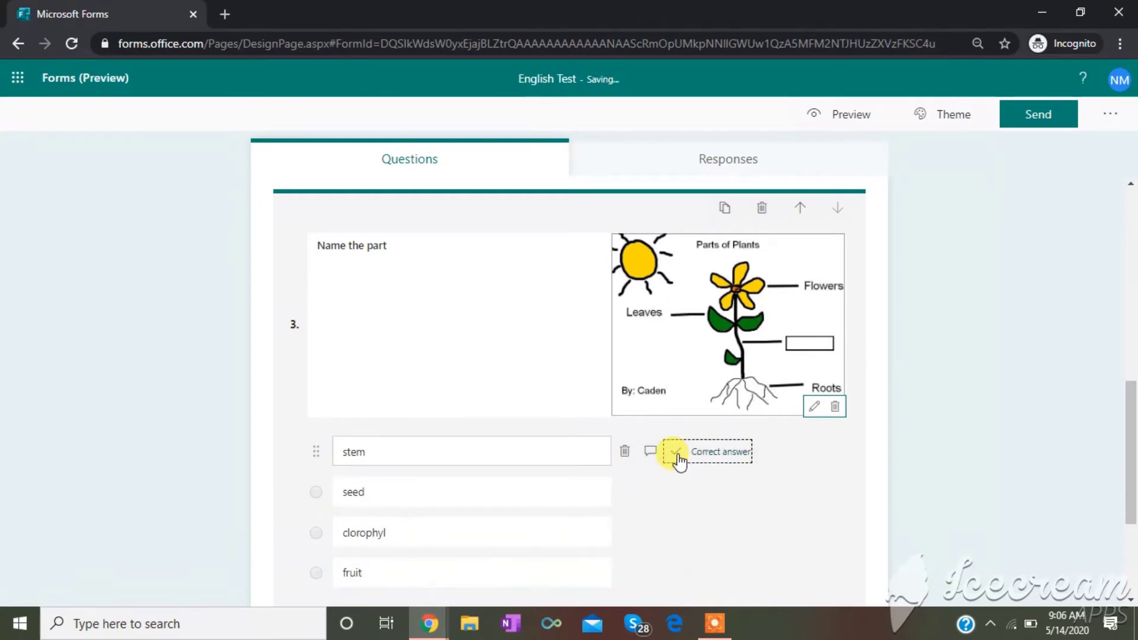
left_click(1128, 446)
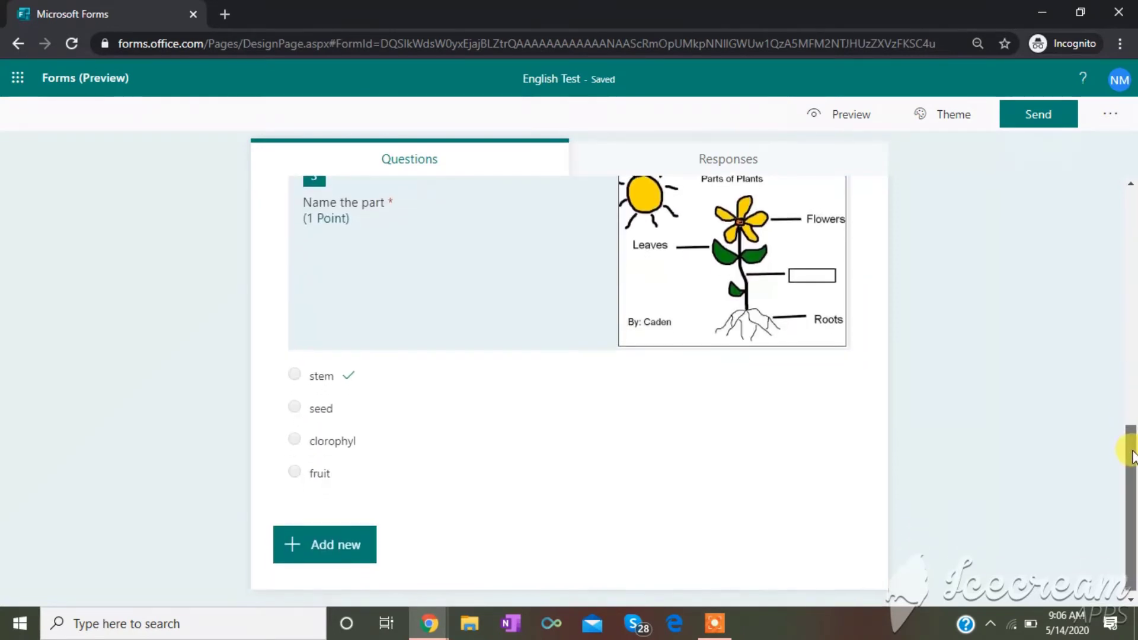
left_click_drag(1132, 457, 1129, 415)
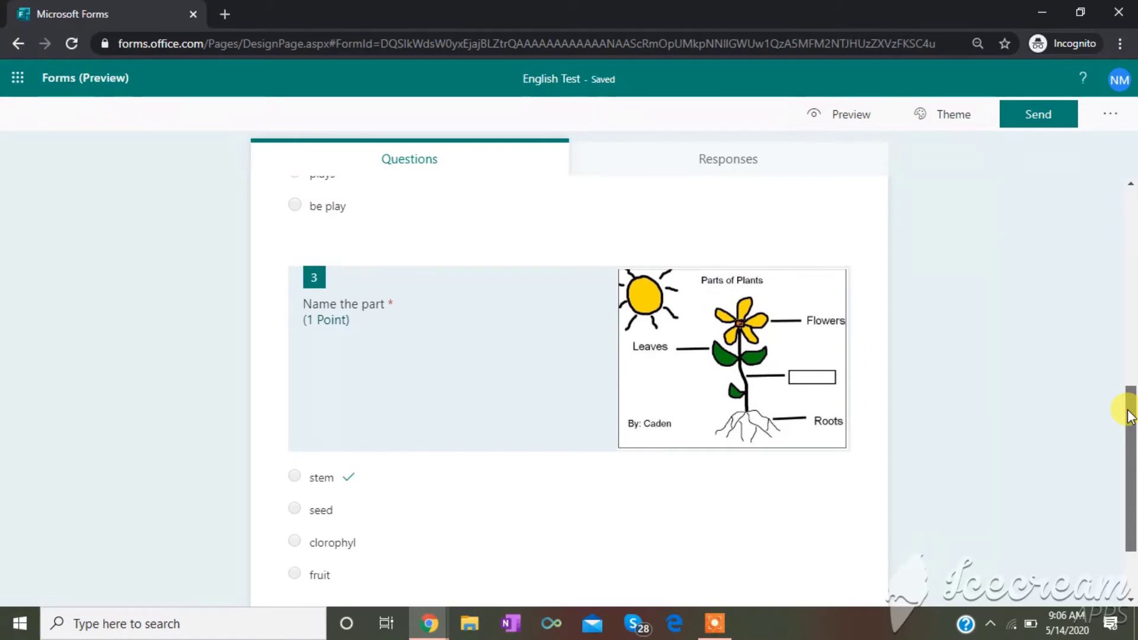
left_click_drag(1129, 415, 1129, 453)
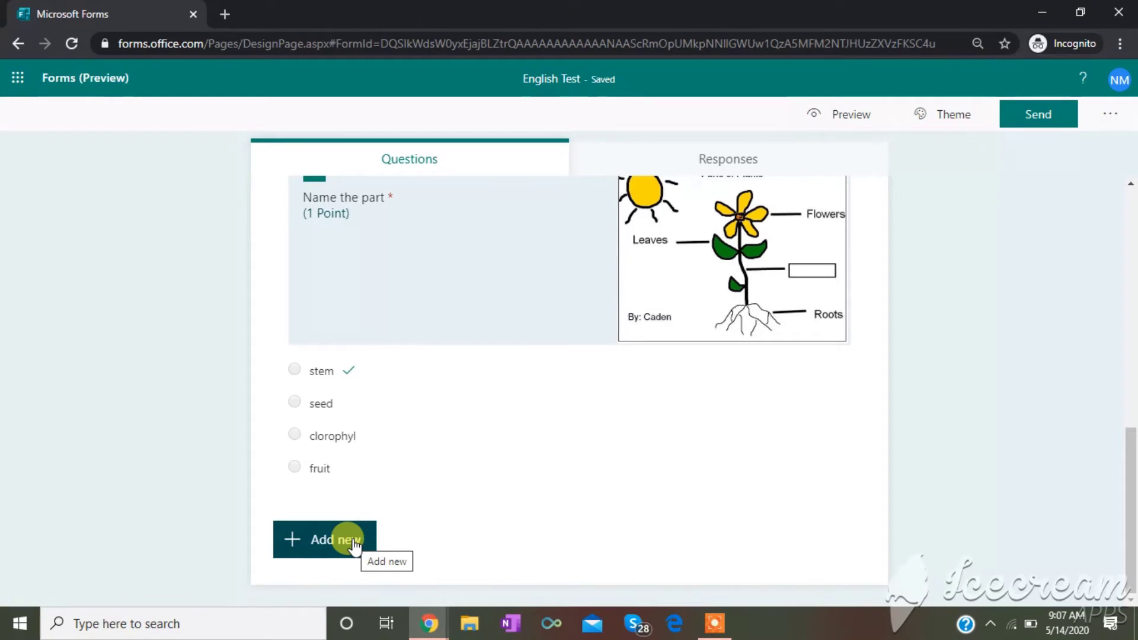
- Add a fourth Choice question and bring up its extra settings menu
left_click(354, 544)
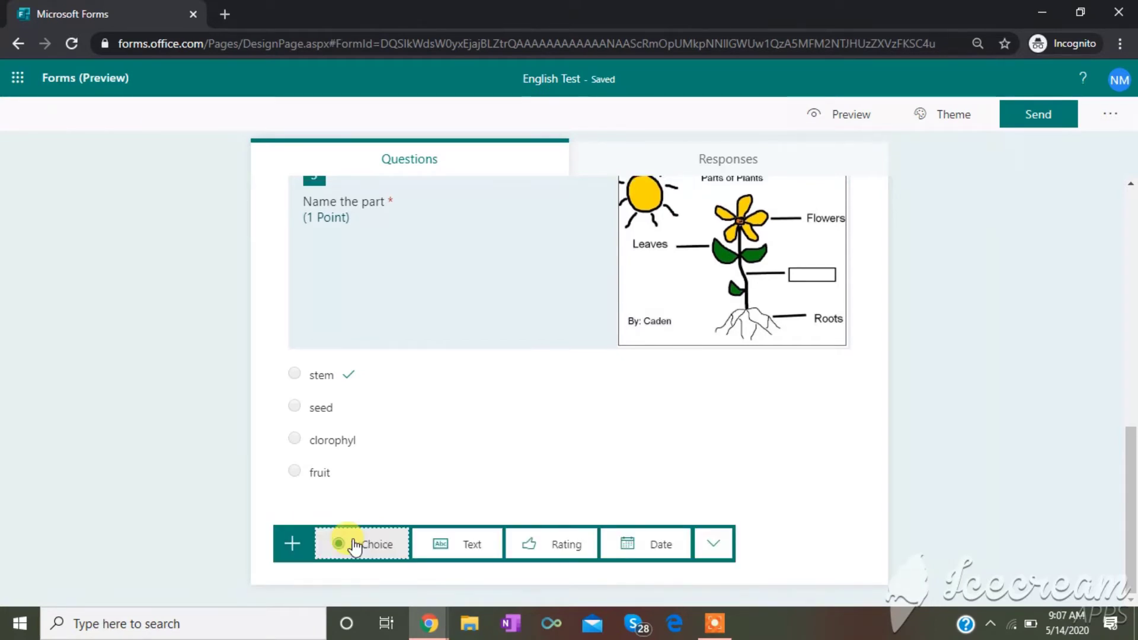
left_click(354, 544)
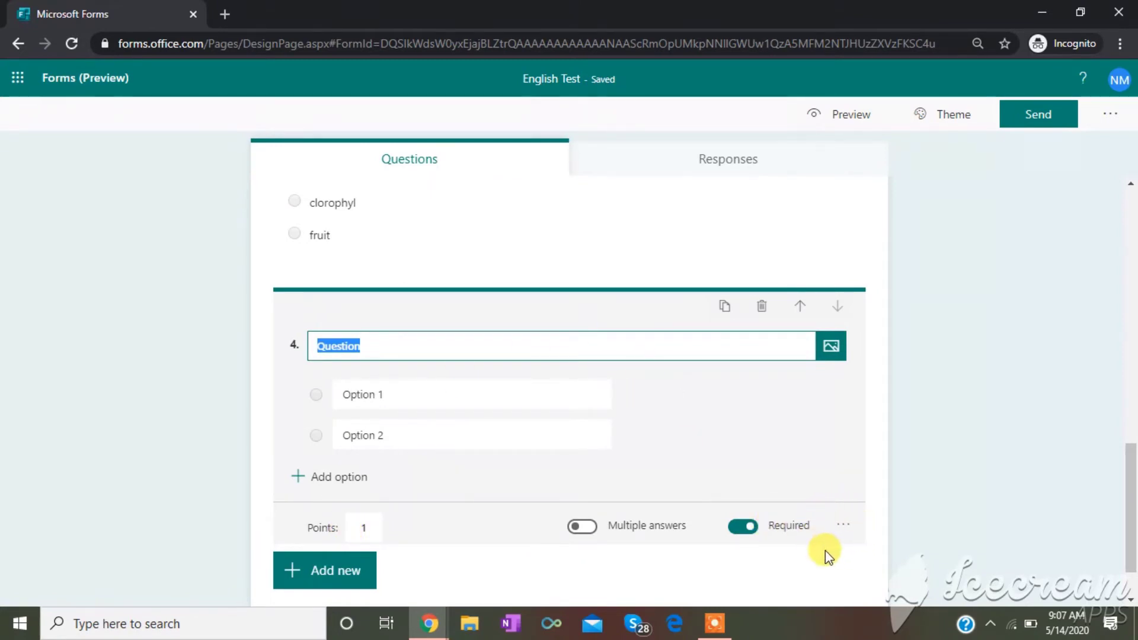
left_click(844, 527)
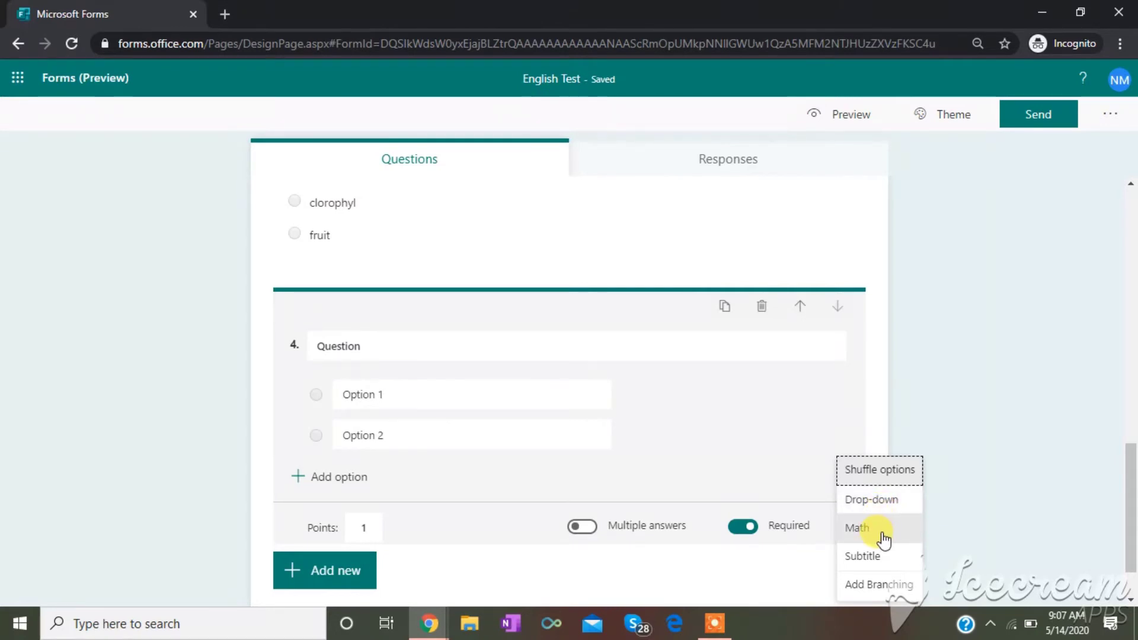
- Make question 4 a Math question titled 'Find x if:' and start its equation field
left_click(857, 527)
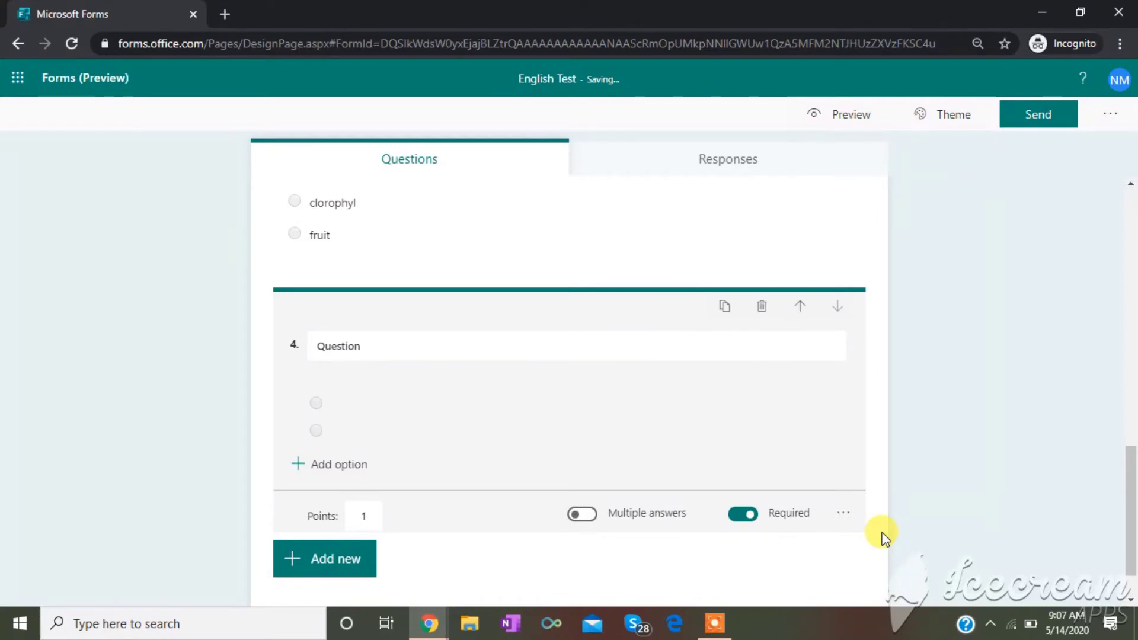
left_click(477, 335)
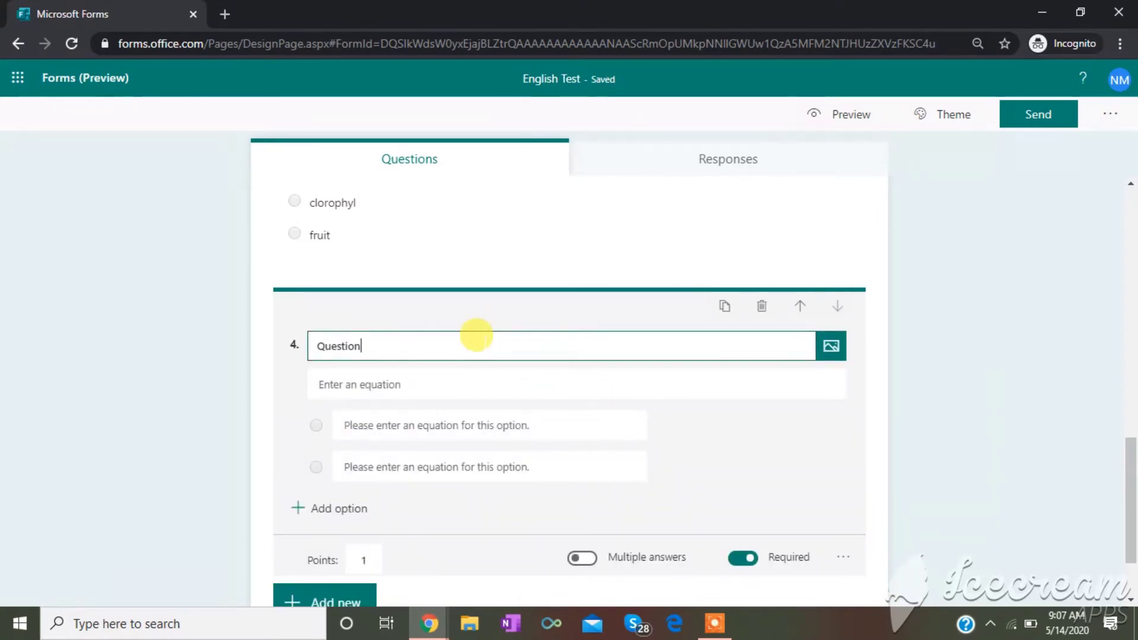
key("BackSpace")
key("BackSpace")
key("BackSpace")
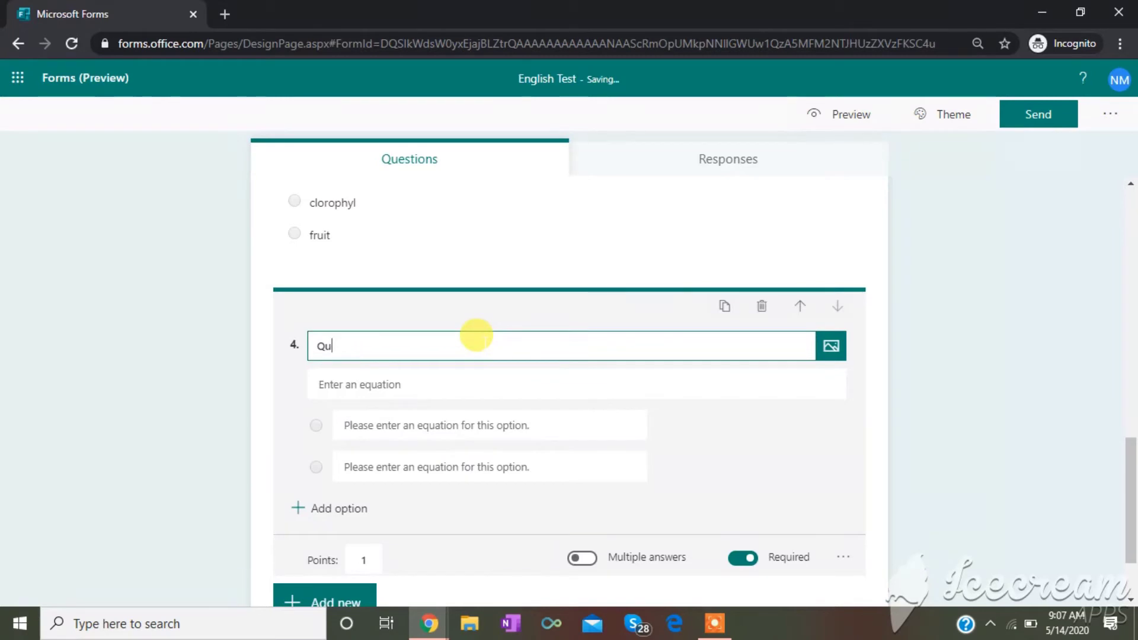
key("BackSpace")
key("BackSpace")
type("Find x if:")
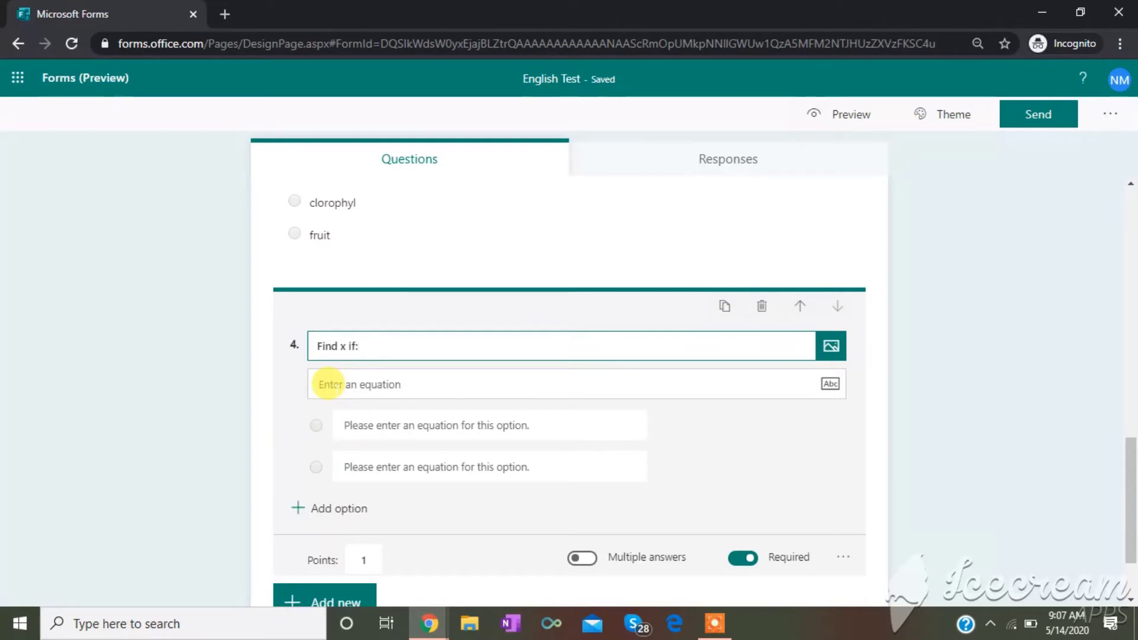
left_click(328, 384)
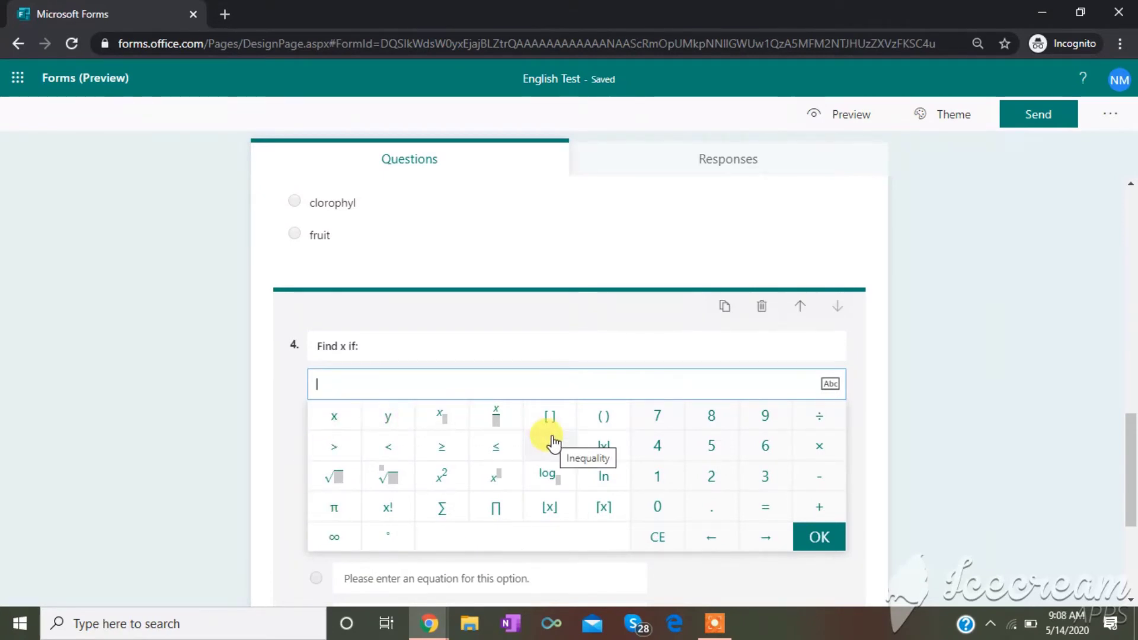
- Build the equation x²=16 under question 4's title using the math keypad
left_click(440, 477)
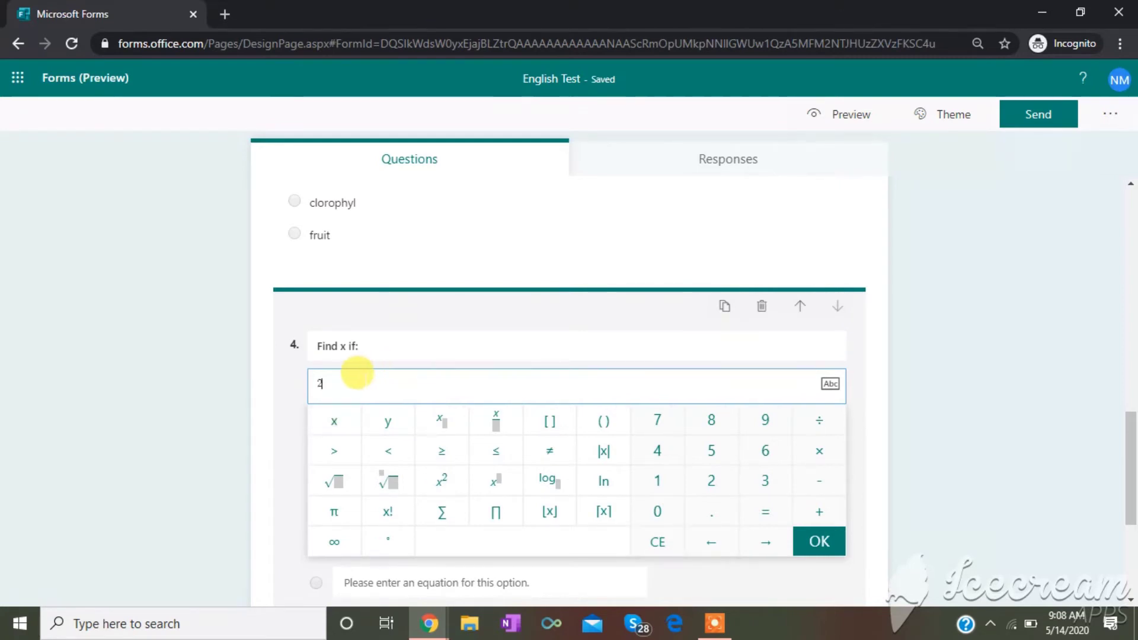
key("BackSpace")
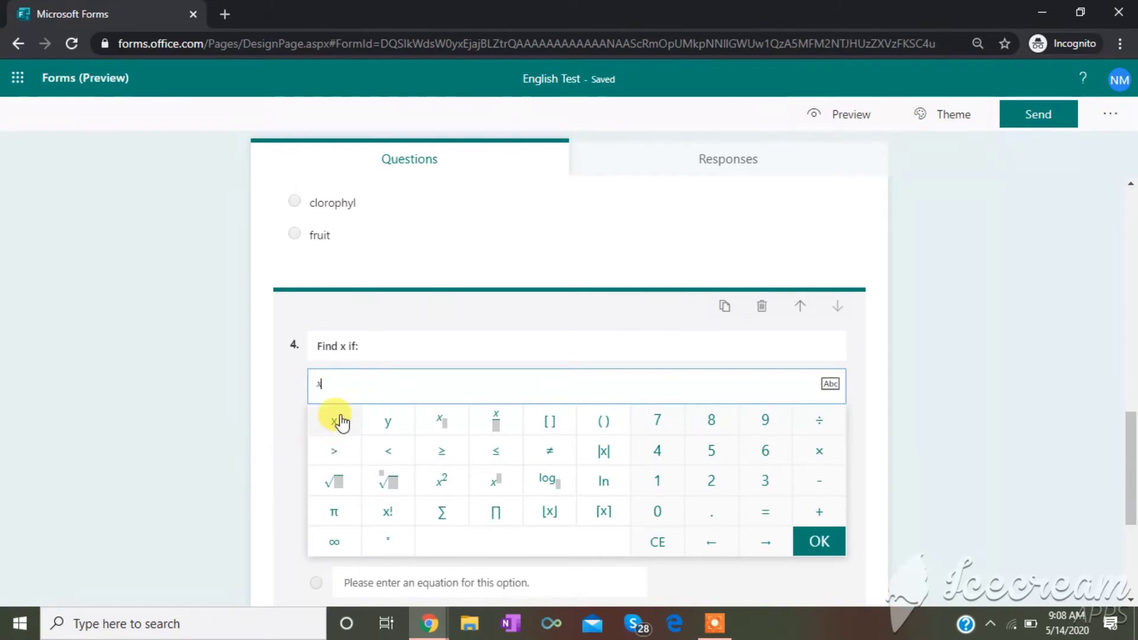
left_click(439, 485)
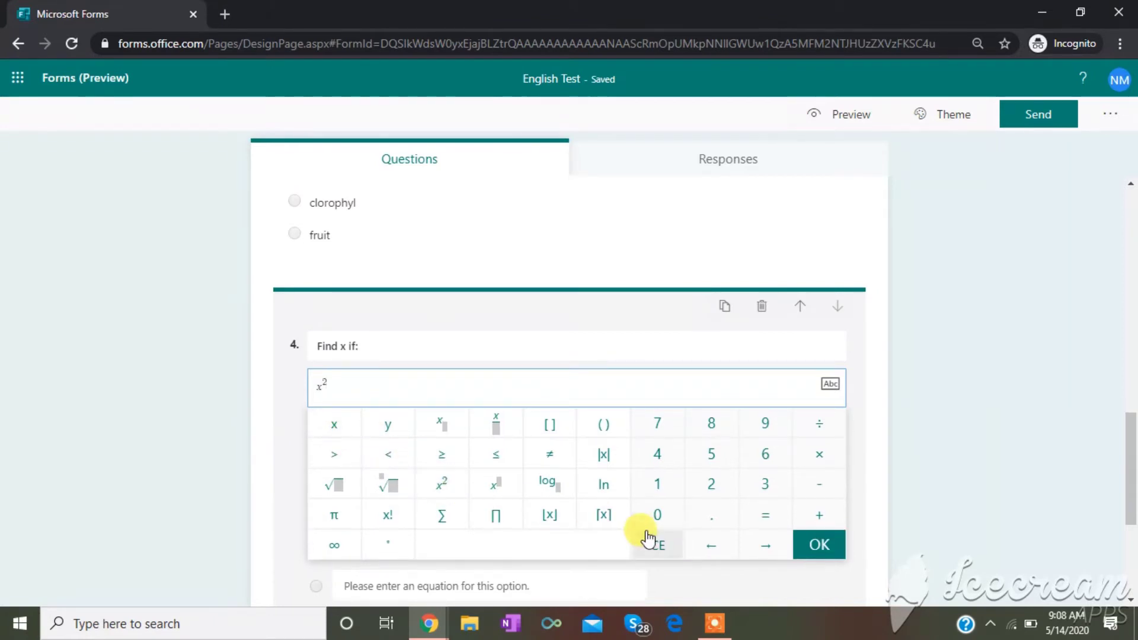
left_click(766, 545)
left_click(765, 515)
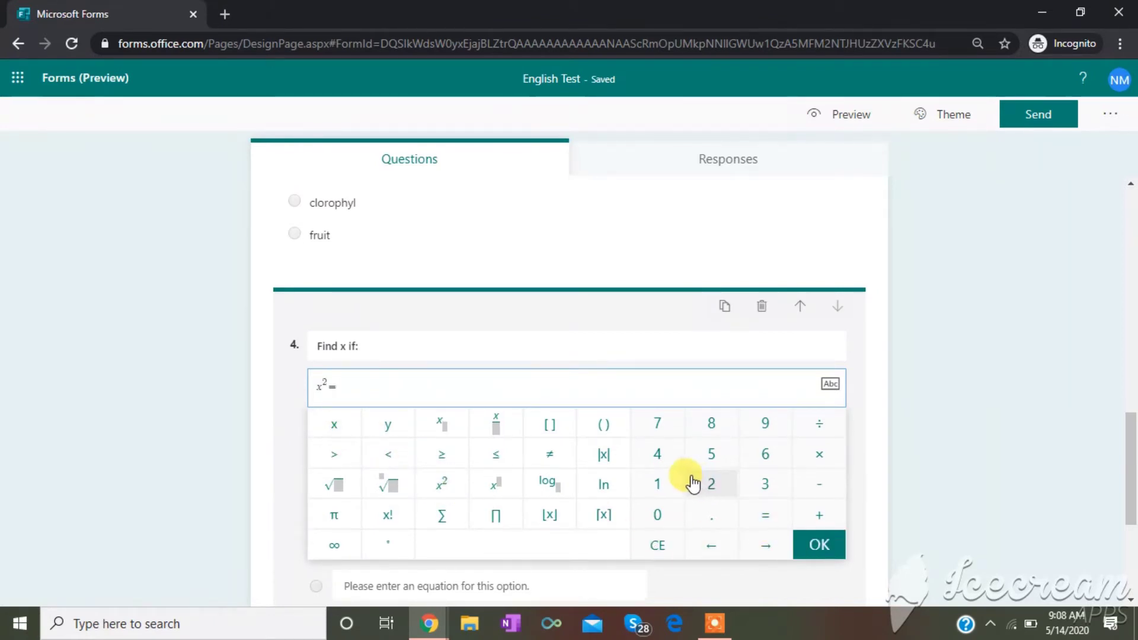
left_click(670, 492)
left_click(770, 462)
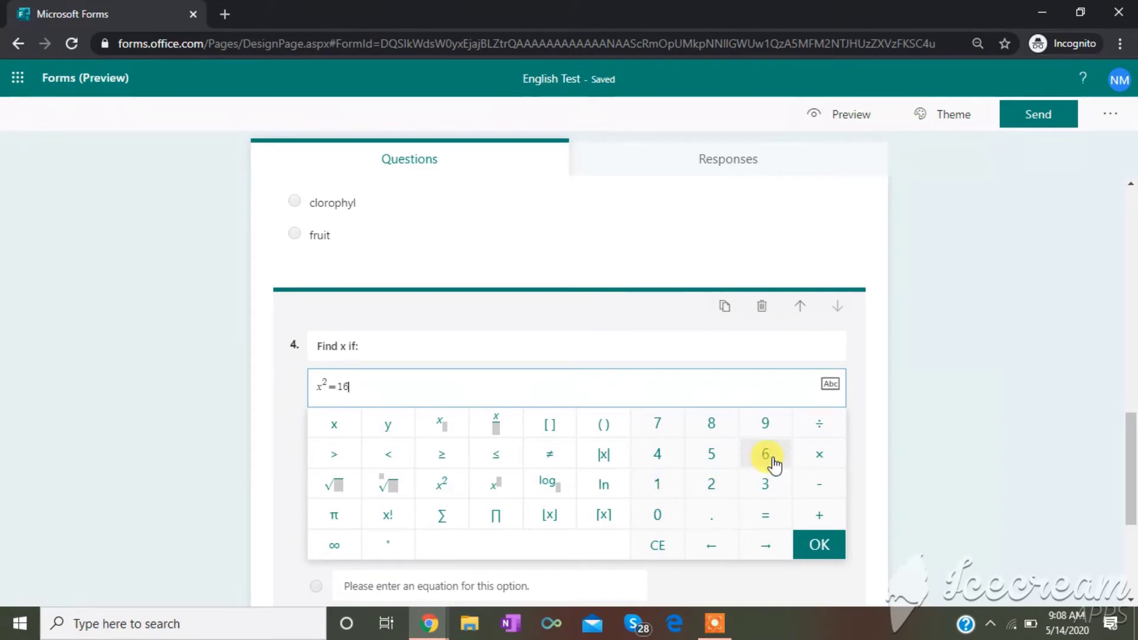
left_click(828, 547)
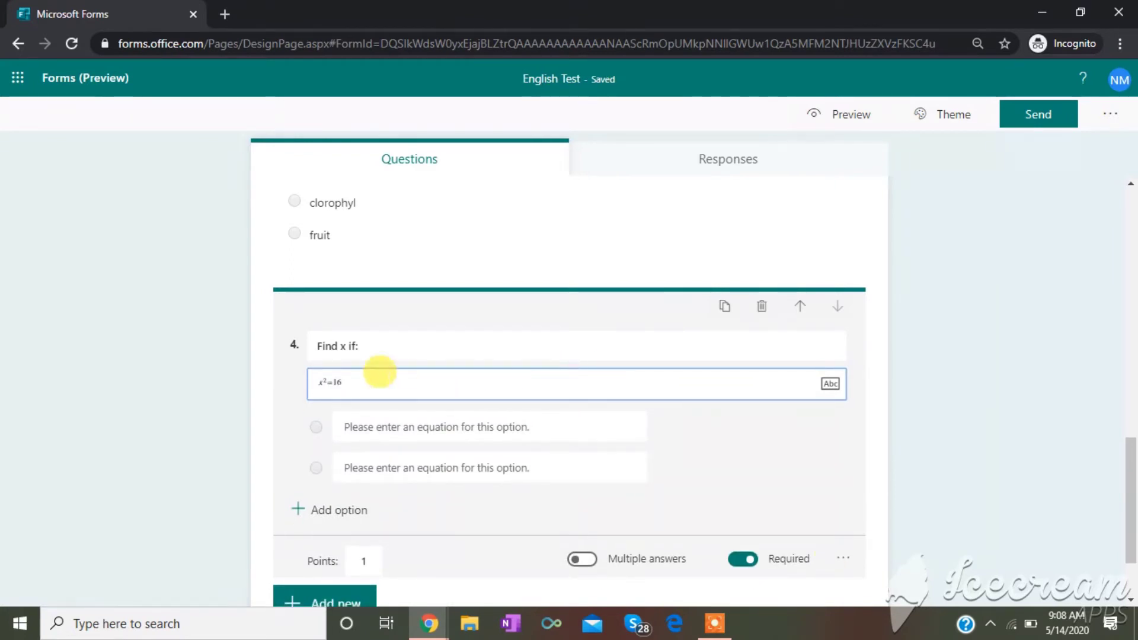
left_click(348, 344)
left_click(323, 380)
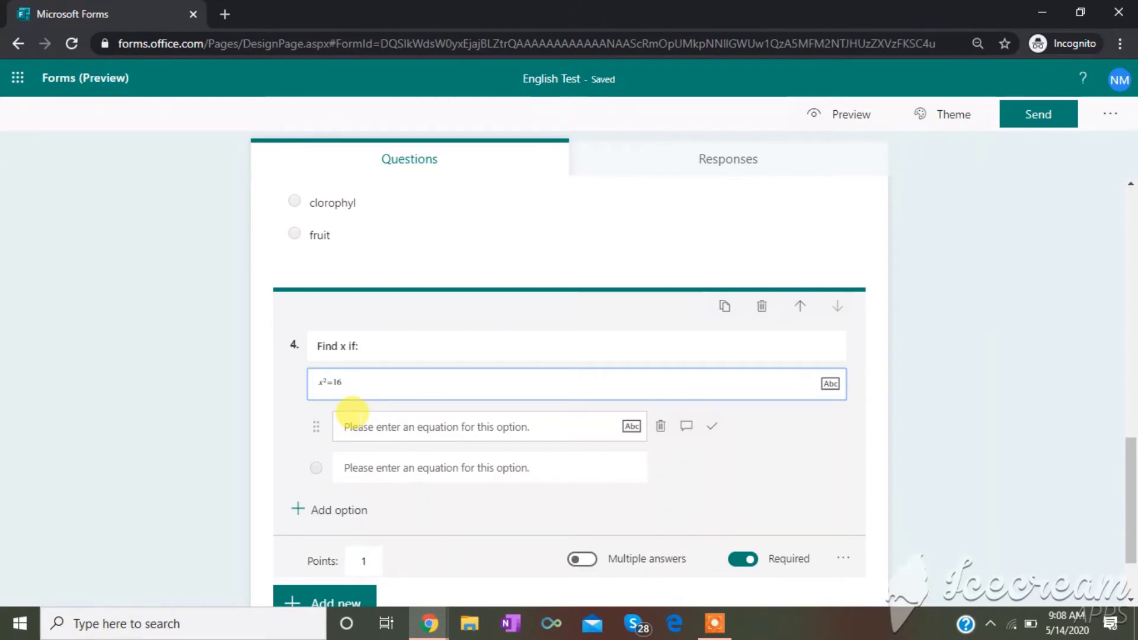
- Enter 7 and 9 as question 4's first two answer options
left_click(842, 559)
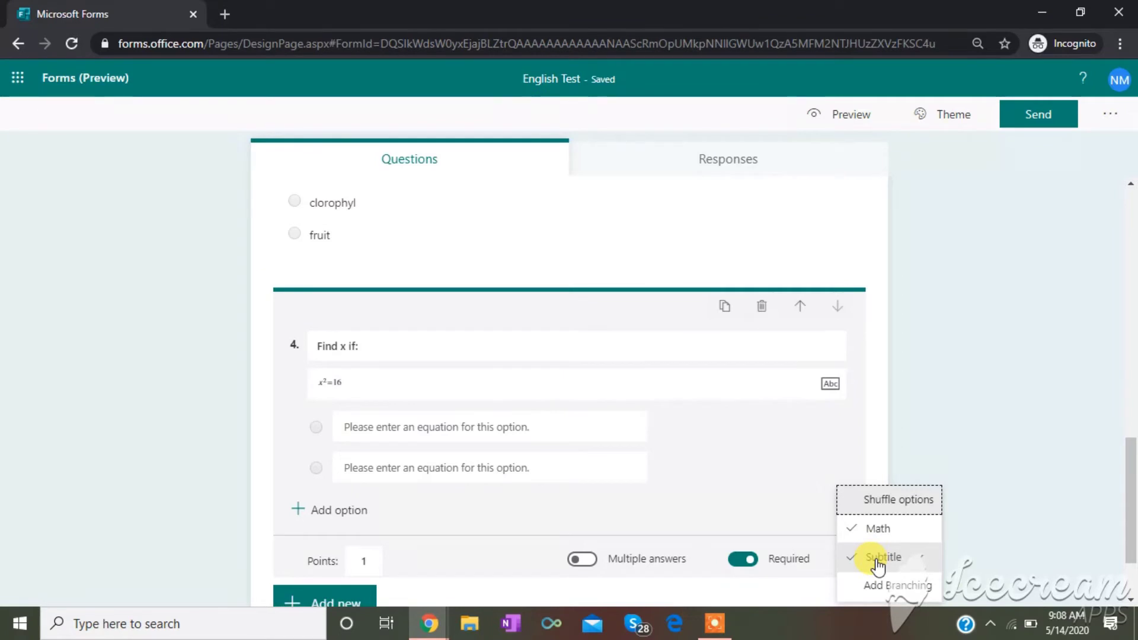
left_click(720, 471)
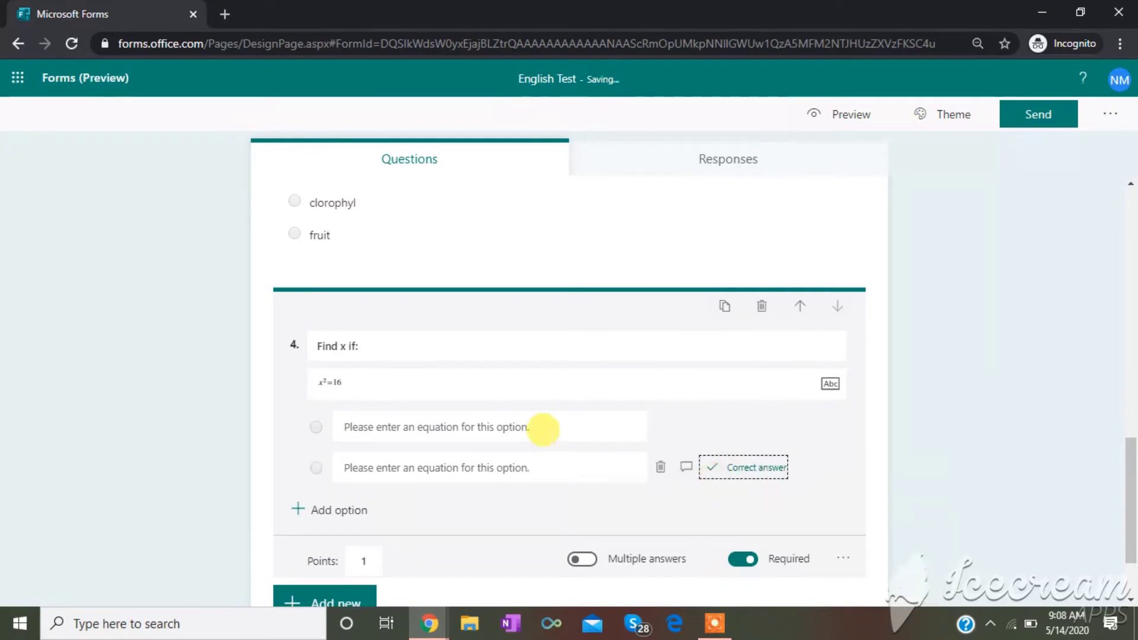
left_click(542, 428)
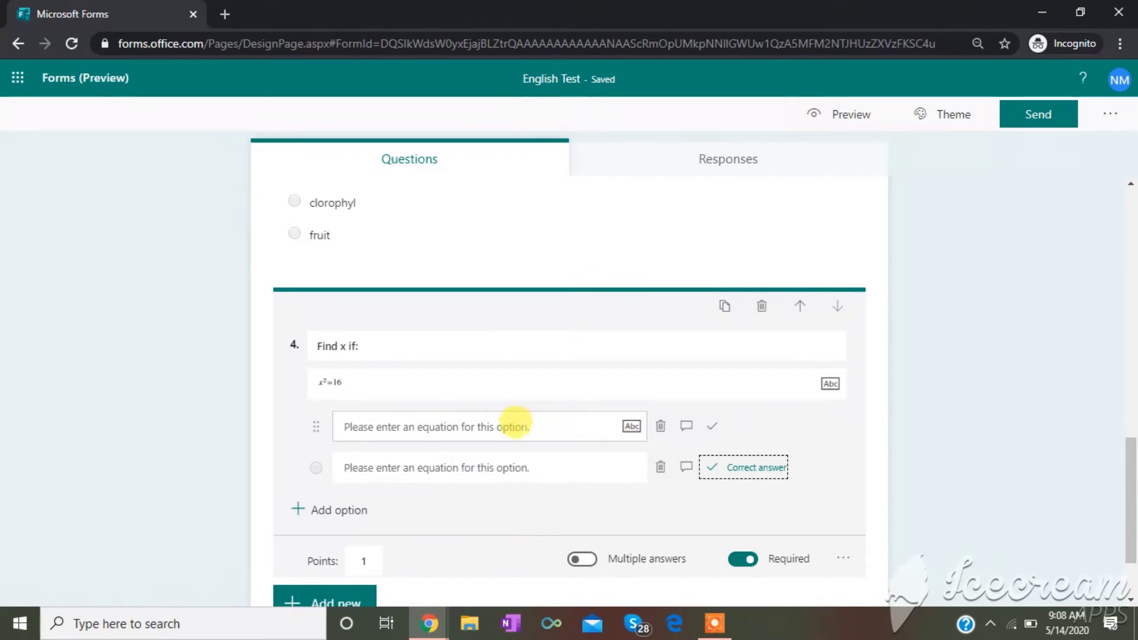
left_click(513, 422)
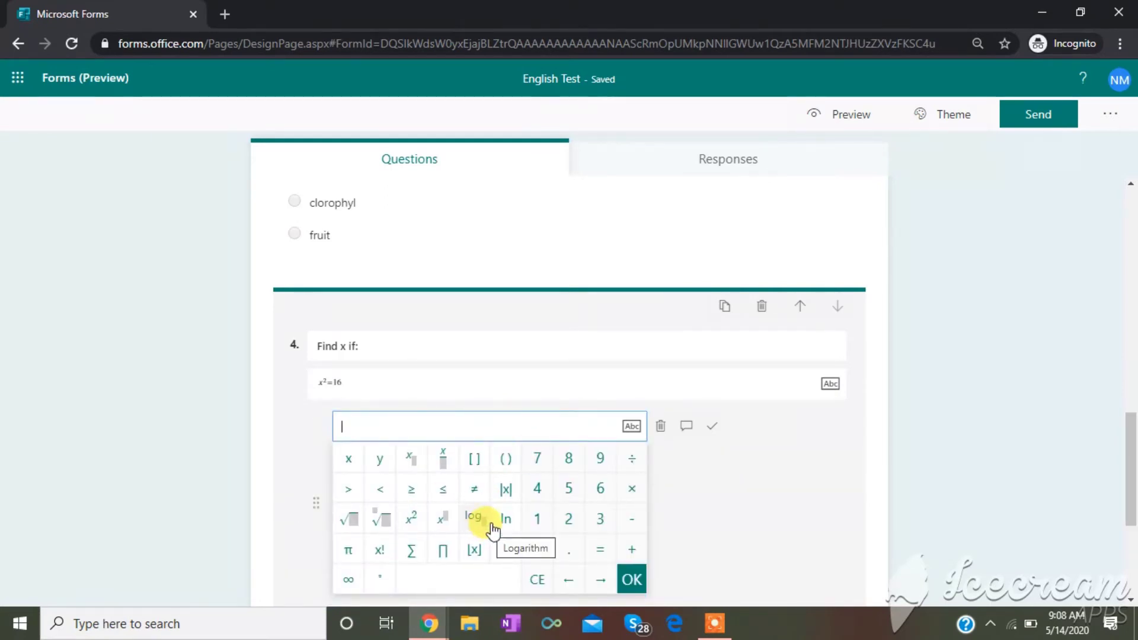
left_click(535, 458)
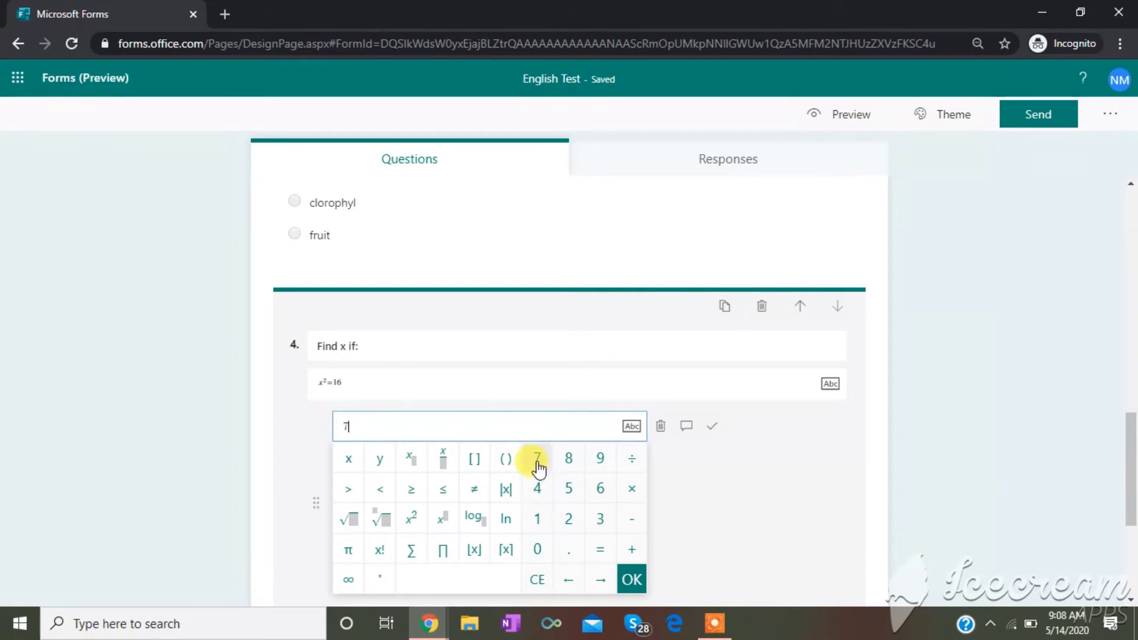
left_click(631, 579)
left_click(444, 466)
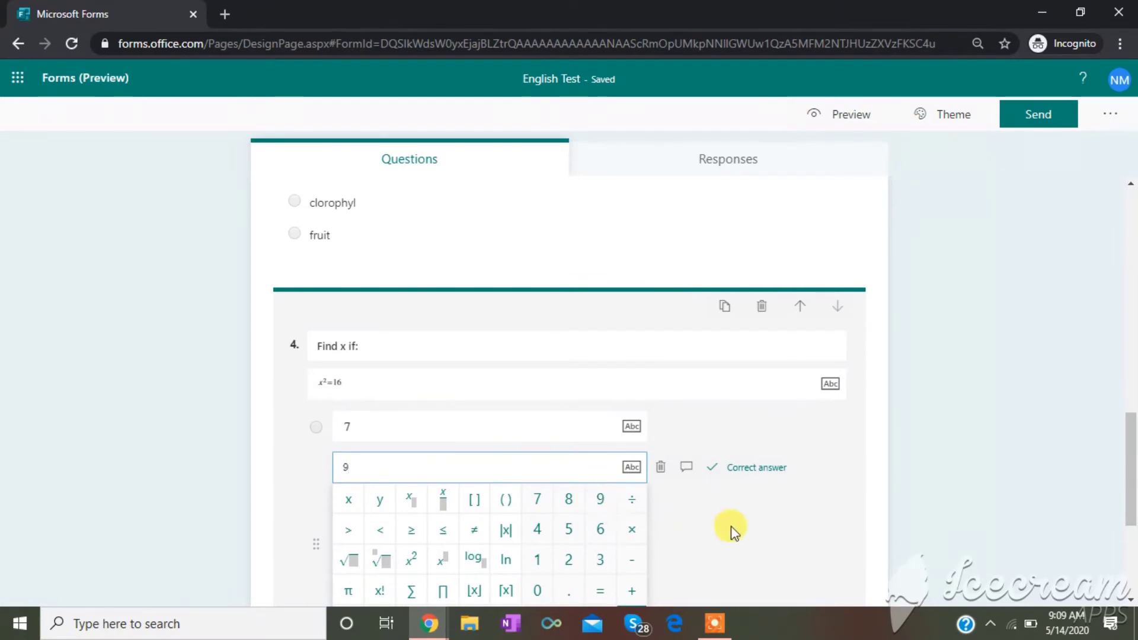
left_click_drag(1130, 483, 1132, 551)
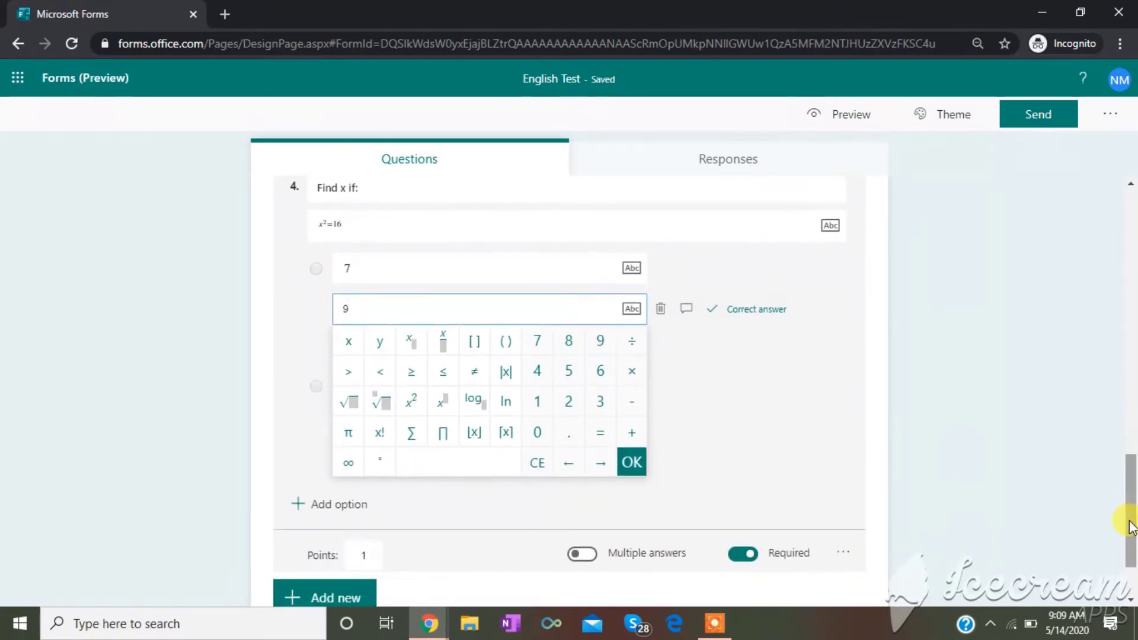
left_click(633, 465)
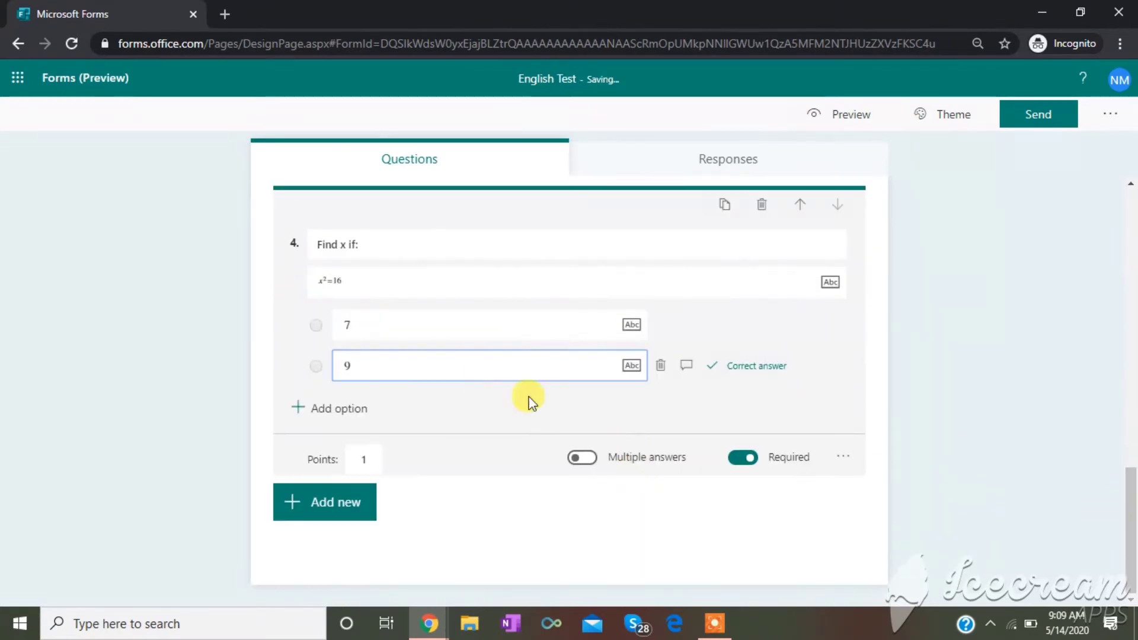
- Add options 2 and 4 to question 4 and mark 4 as correct
left_click(339, 410)
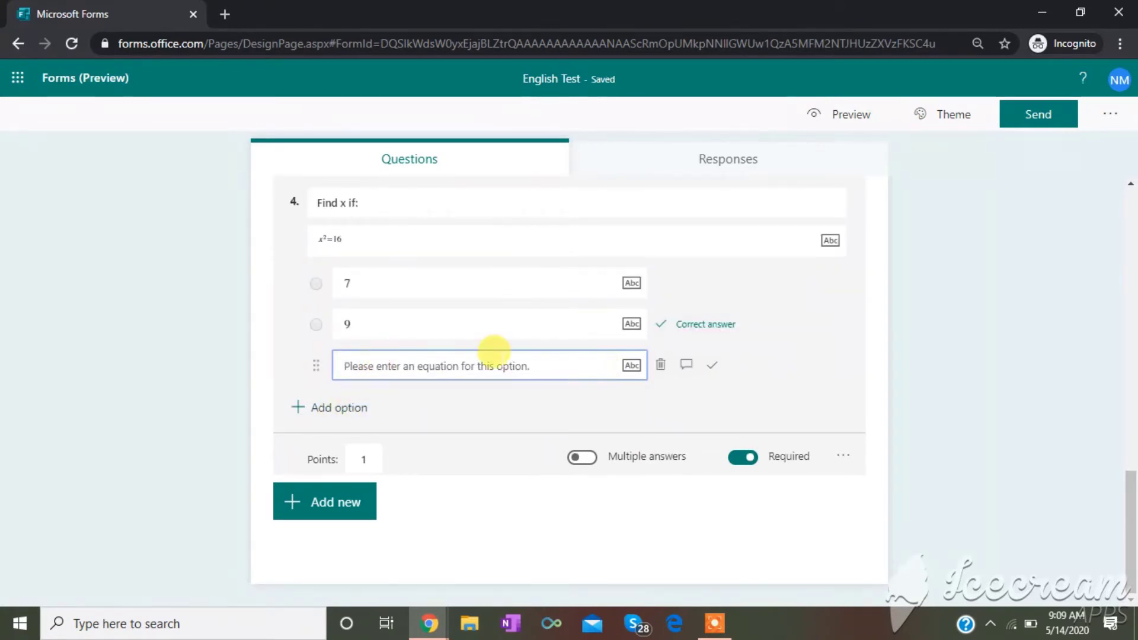
left_click(452, 363)
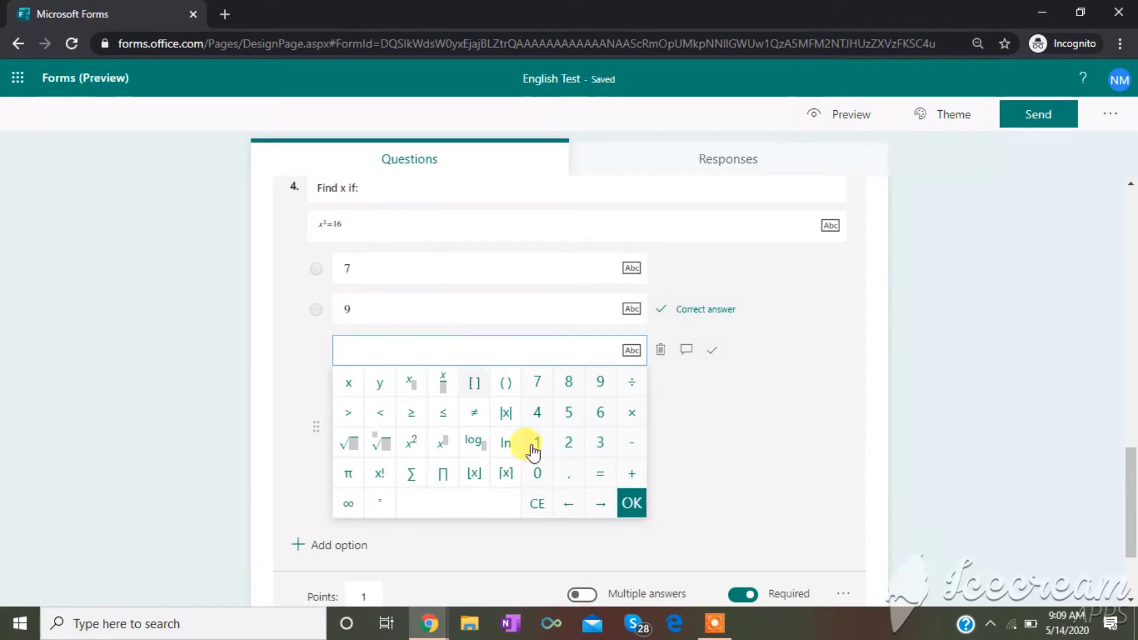
left_click(567, 449)
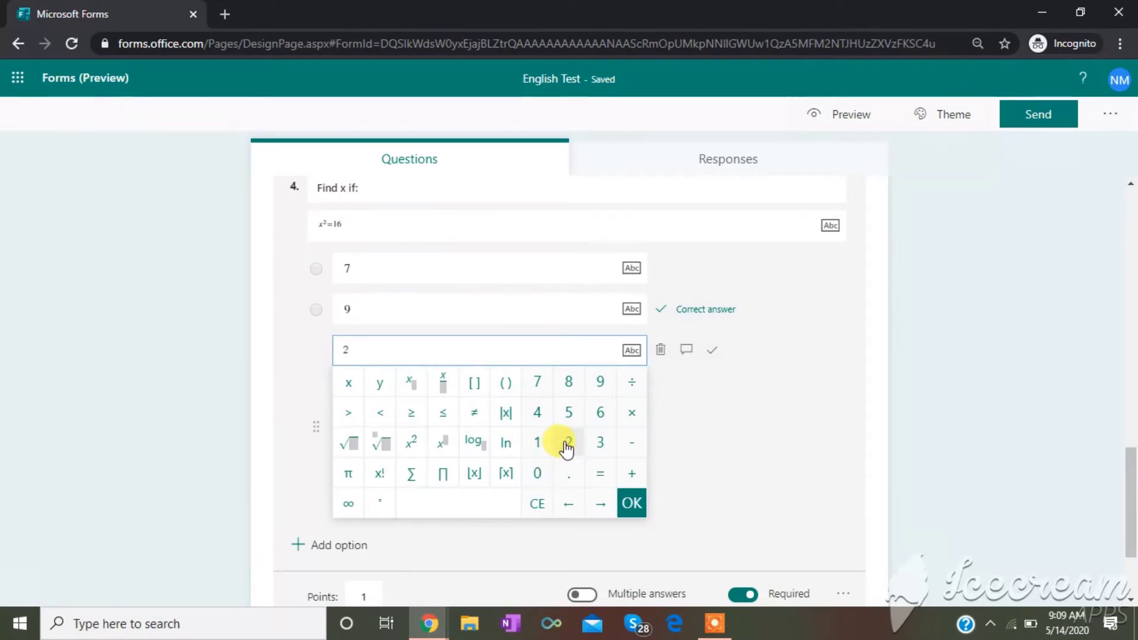
left_click(629, 498)
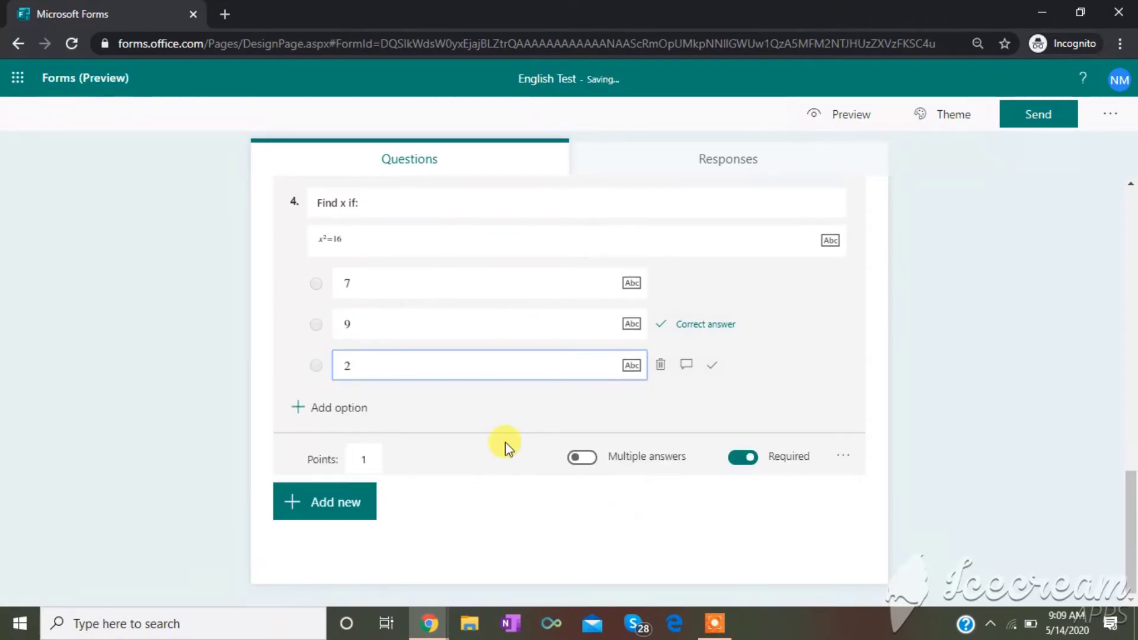
left_click(361, 414)
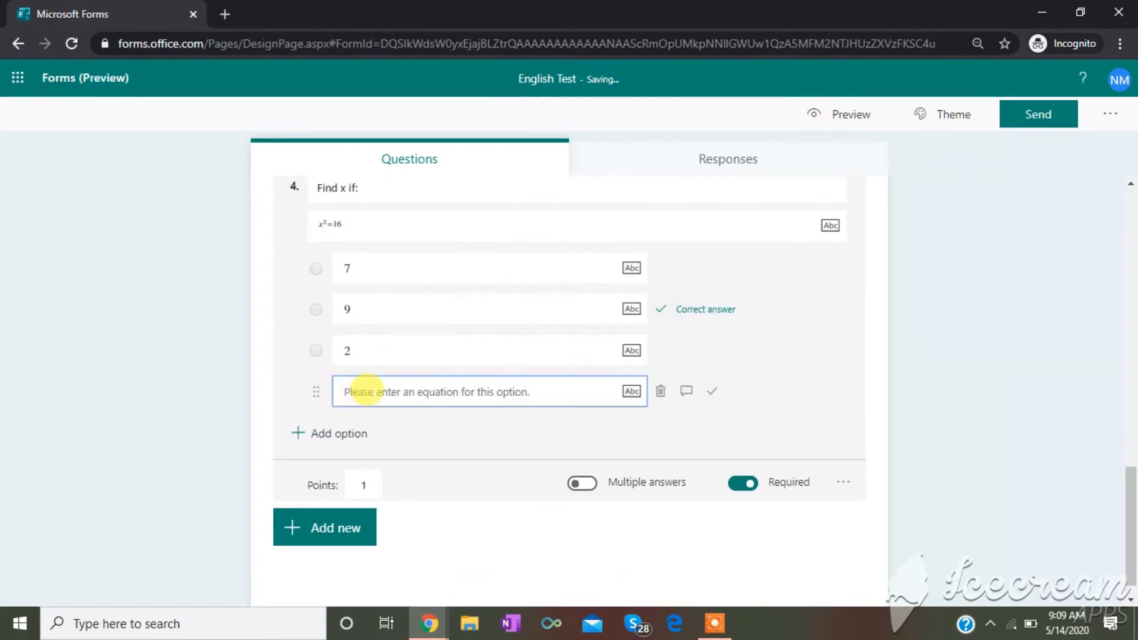
left_click(451, 392)
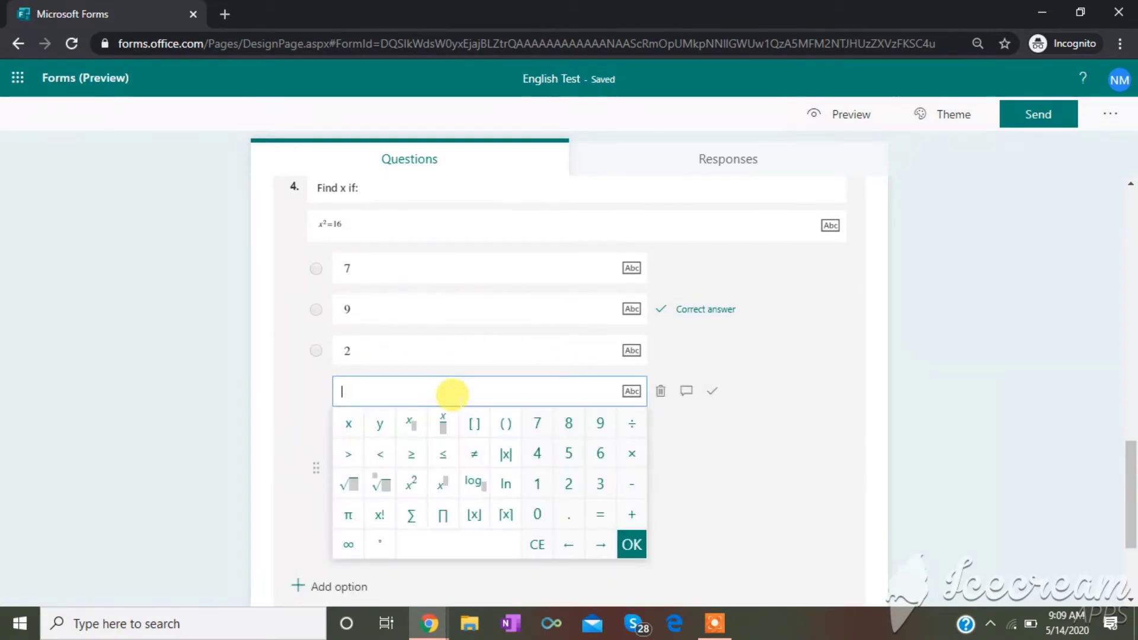
left_click(537, 455)
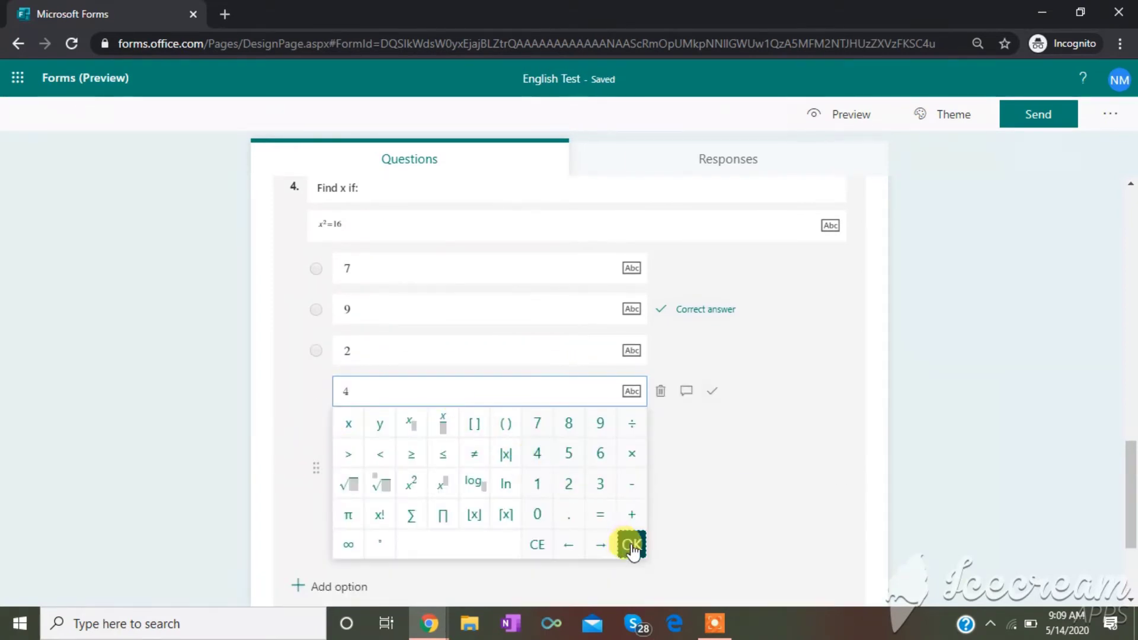
left_click(631, 543)
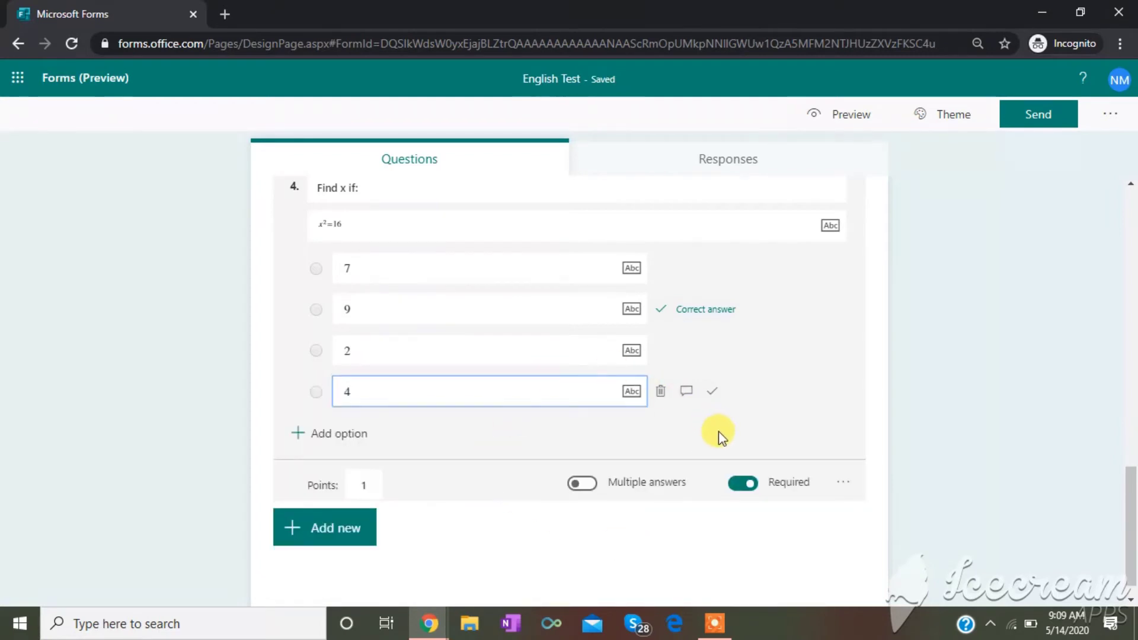
left_click(713, 393)
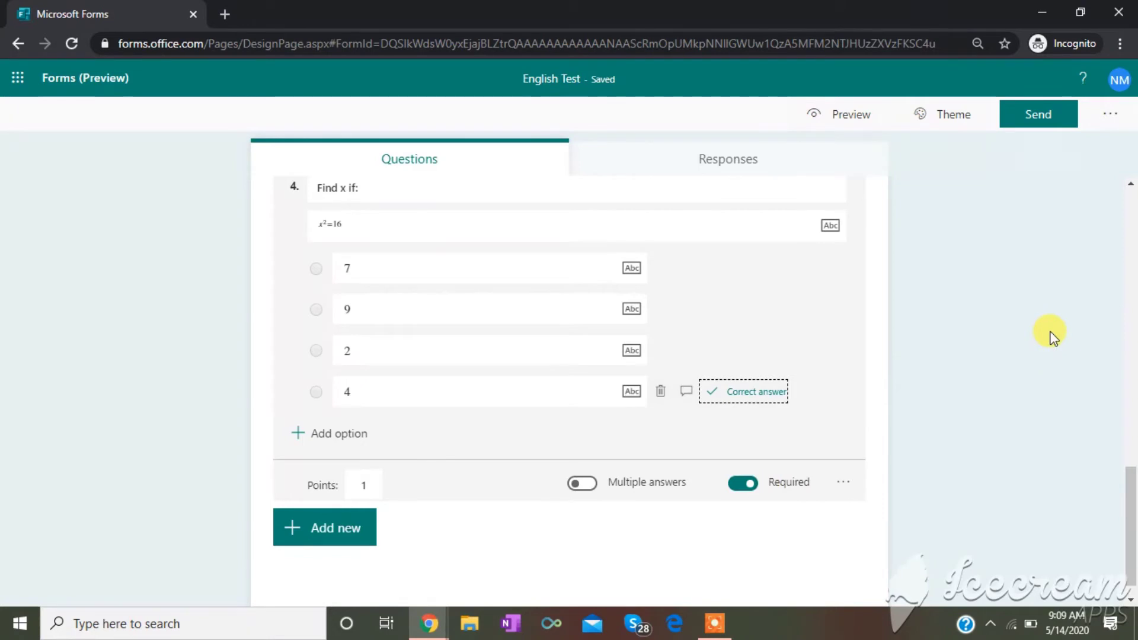
left_click(1129, 503)
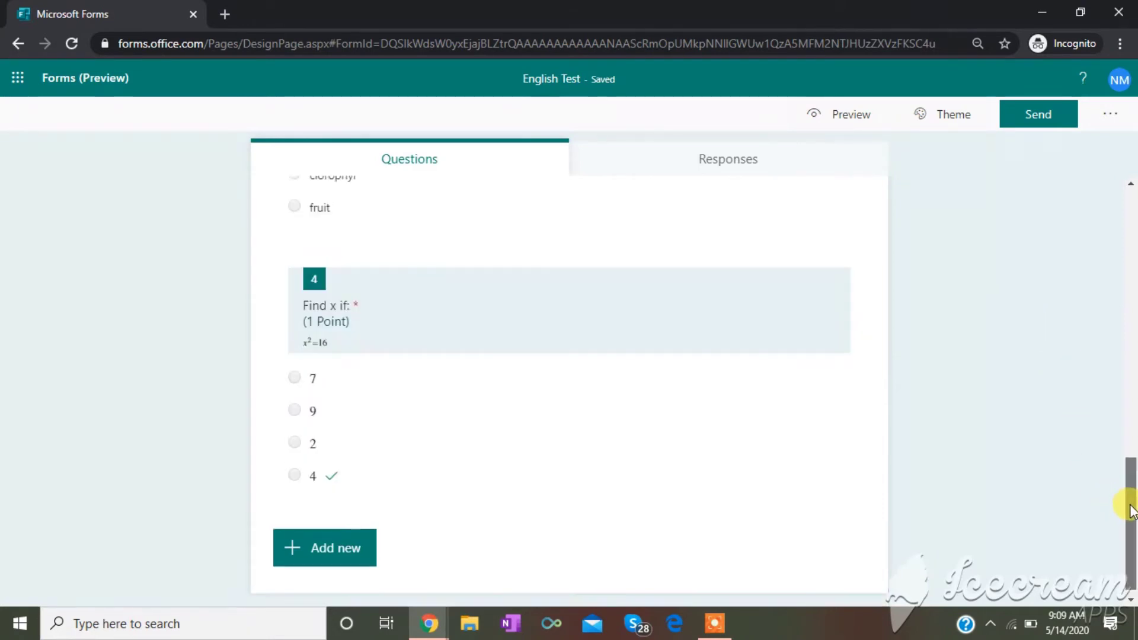
- Scroll to the top of the English Test form and switch to Preview
left_click_drag(1130, 504, 1130, 492)
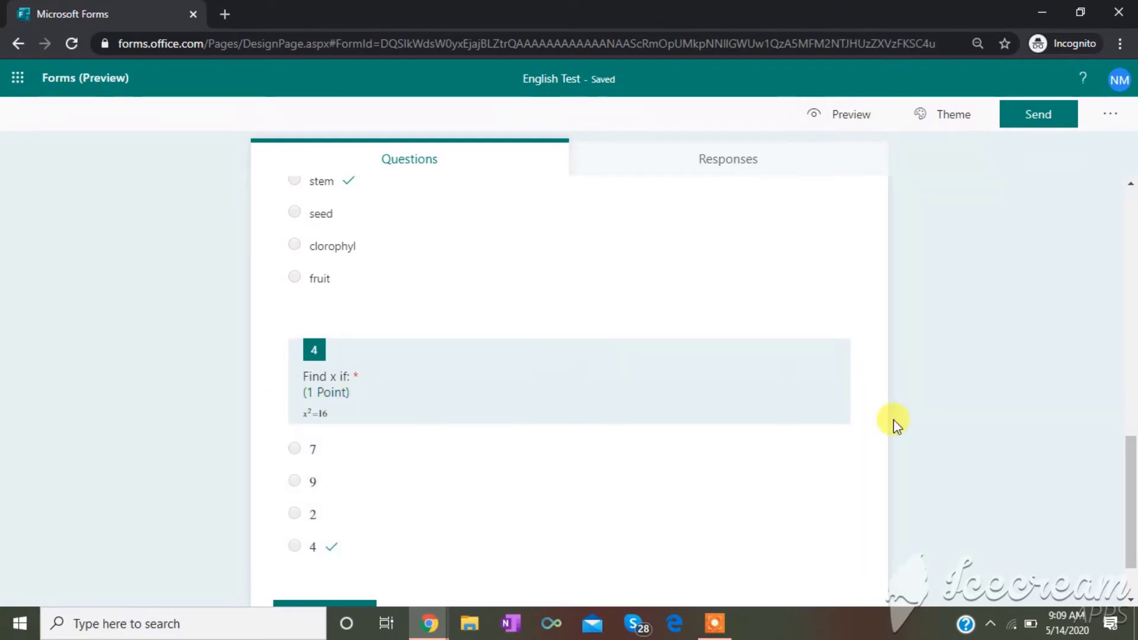
left_click_drag(1129, 538, 1130, 241)
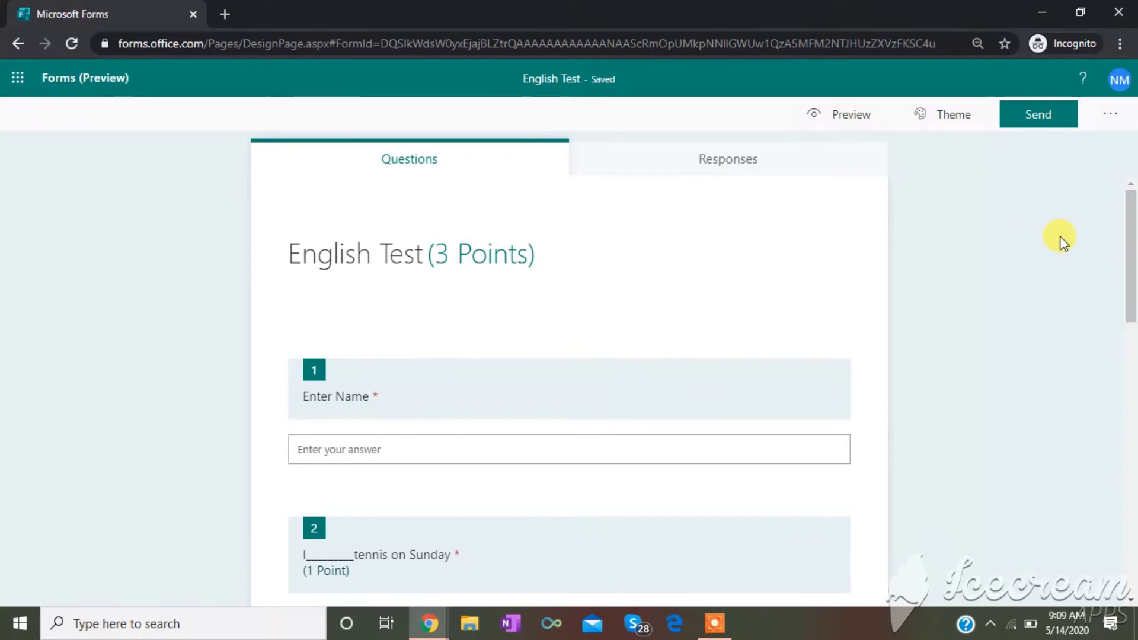
left_click(715, 624)
left_click(669, 599)
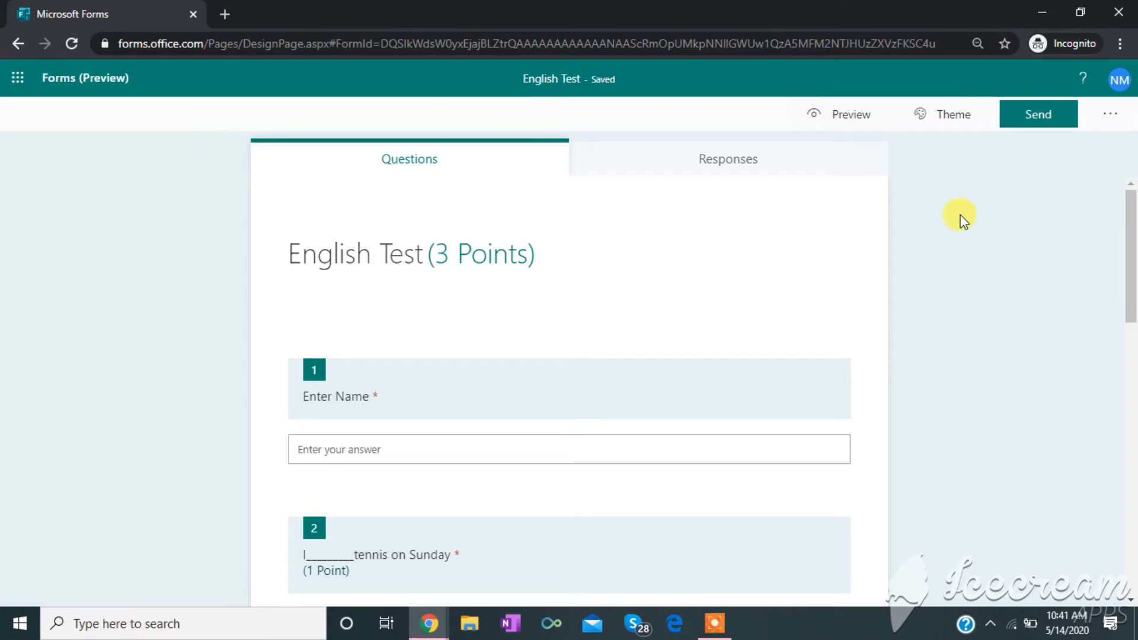
left_click(840, 120)
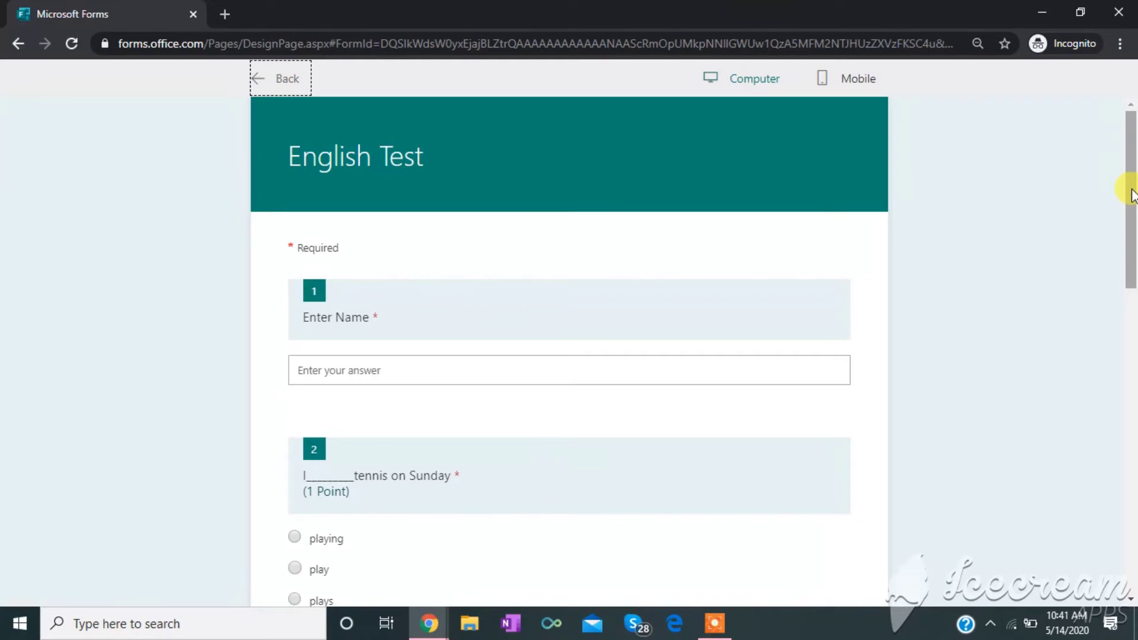
- Enter the respondent's name in the preview's Enter Name box
left_click_drag(1132, 195, 1128, 358)
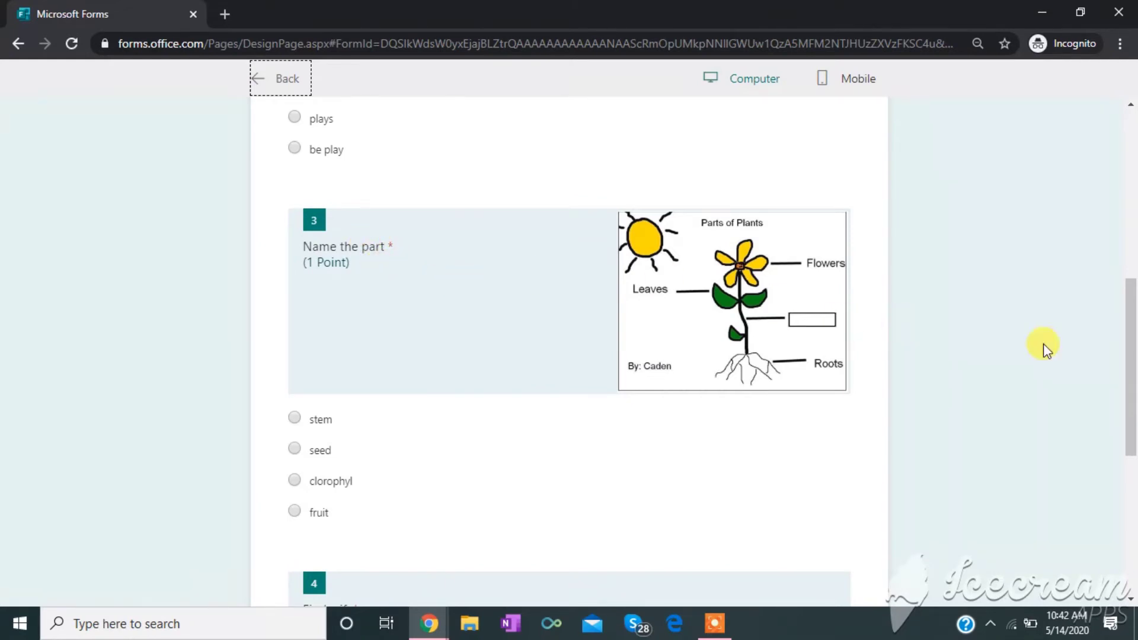
left_click_drag(1131, 388, 1124, 217)
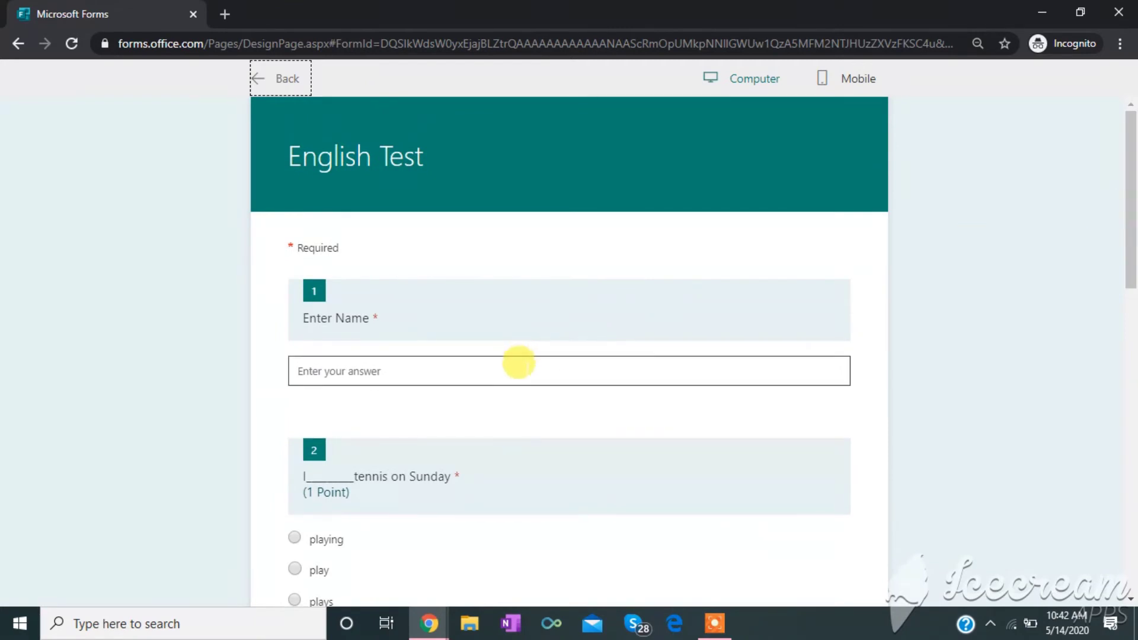
left_click(516, 363)
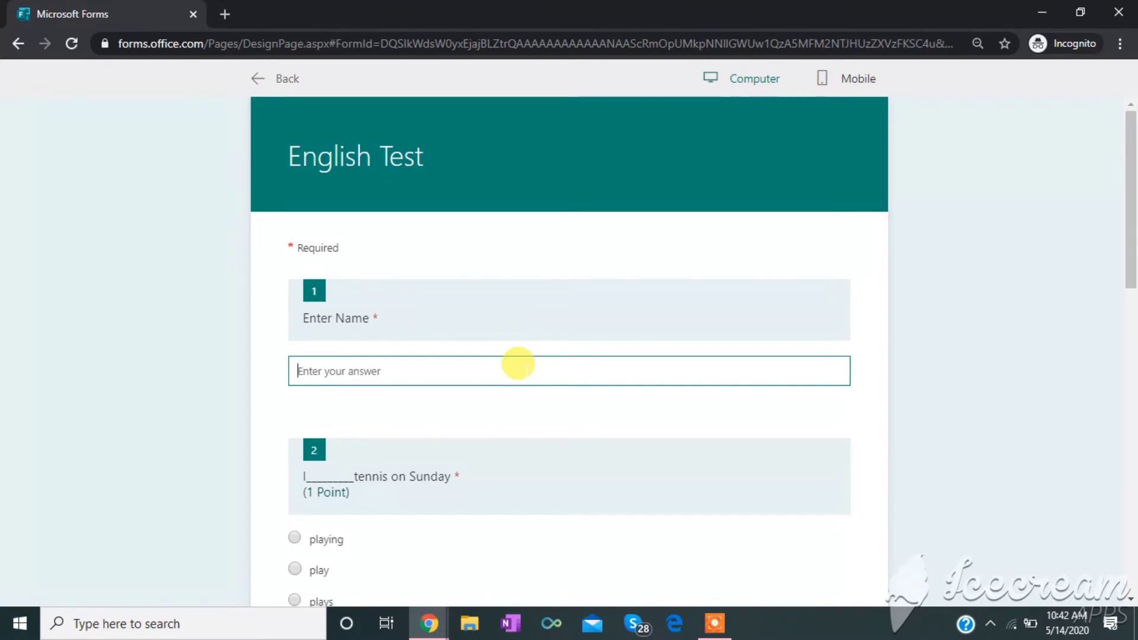
type("Neeru")
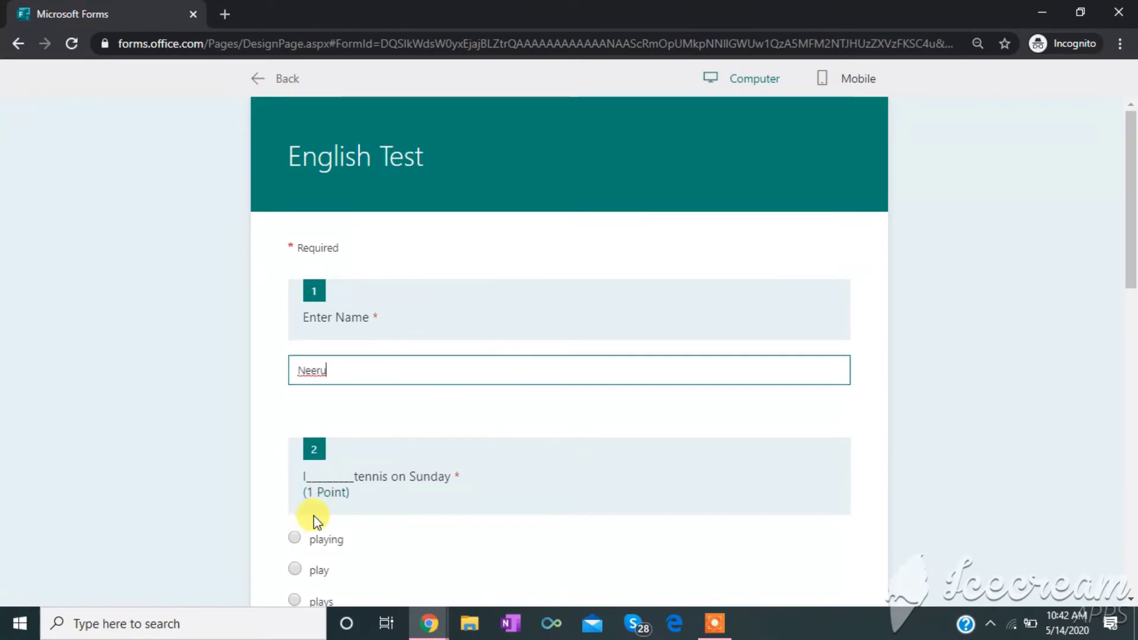
- Answer play, seed and 4, then submit the response
left_click_drag(1131, 178, 1131, 245)
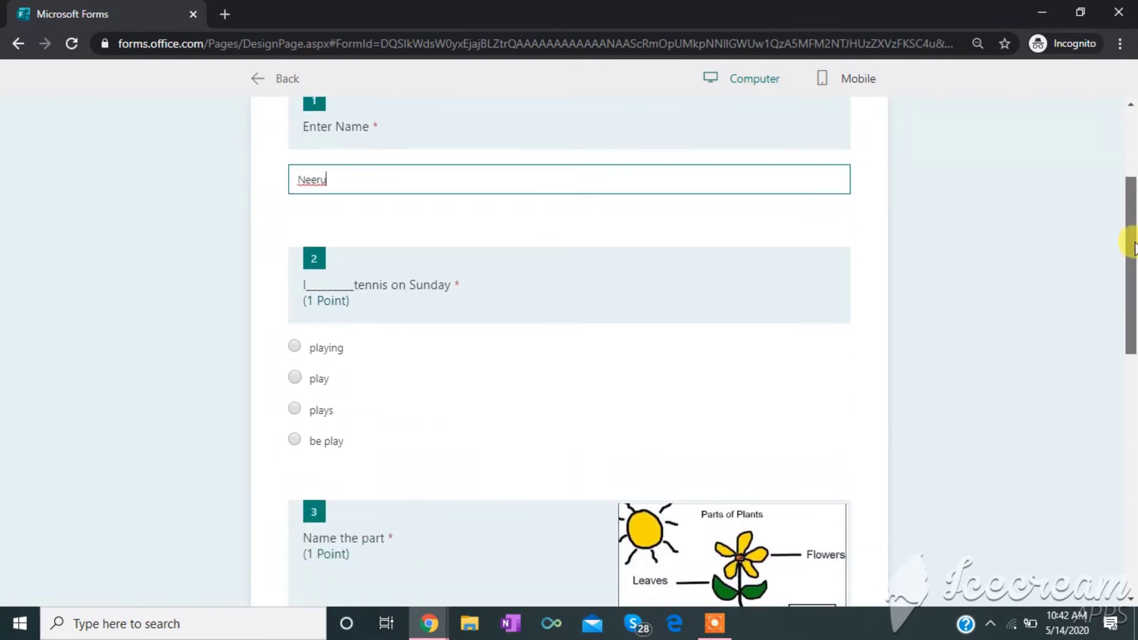
left_click(295, 373)
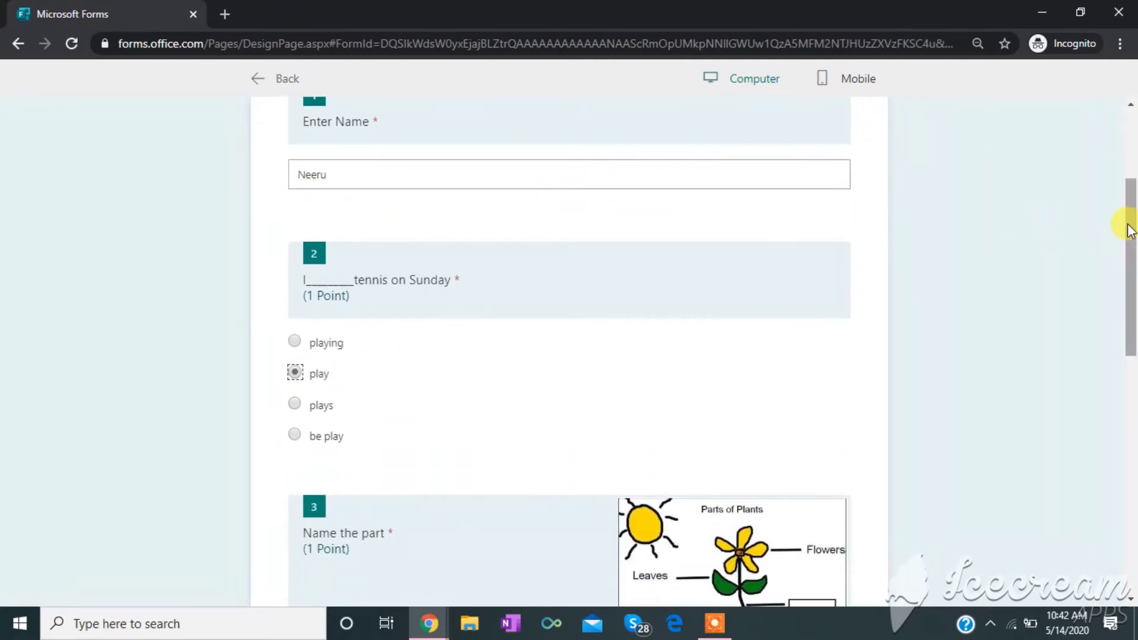
left_click_drag(1129, 225, 1126, 318)
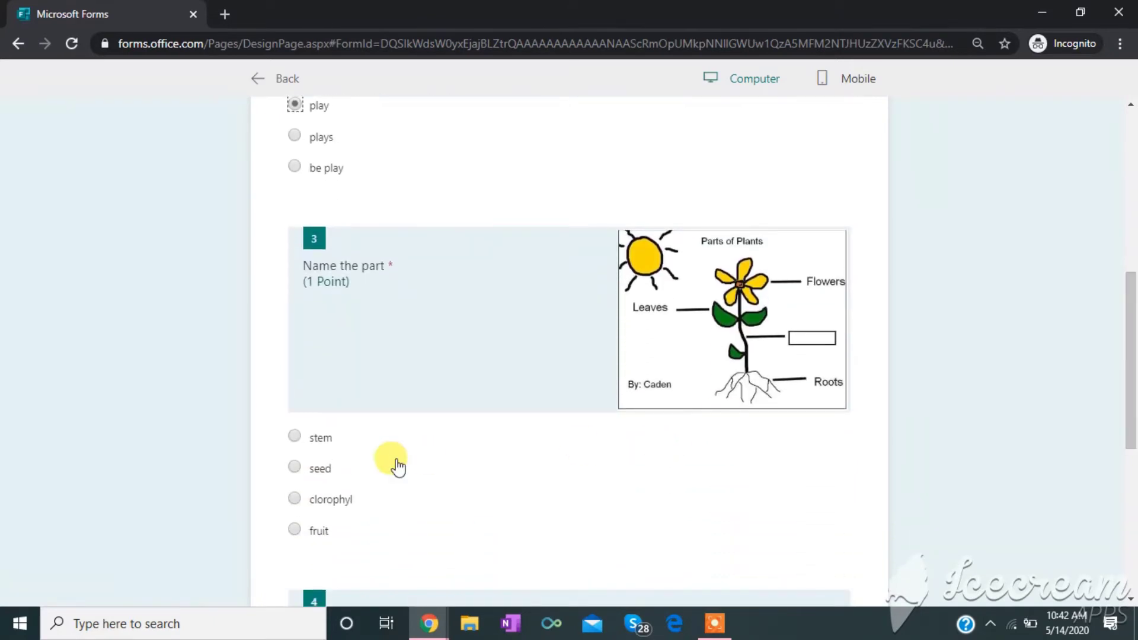
left_click(295, 466)
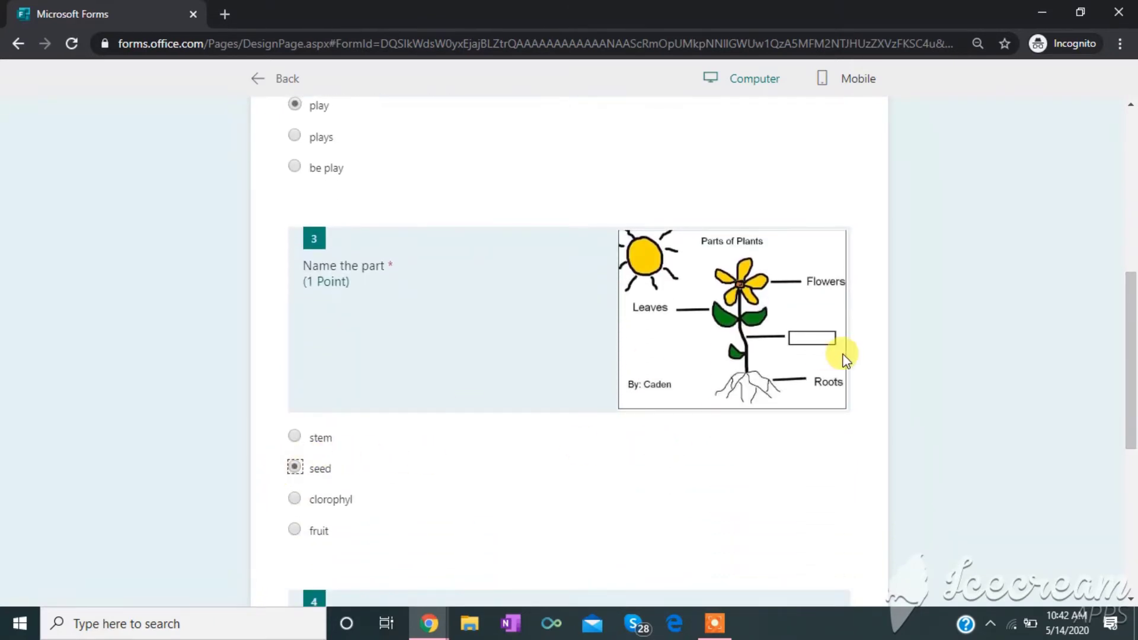
left_click_drag(1133, 354, 1120, 466)
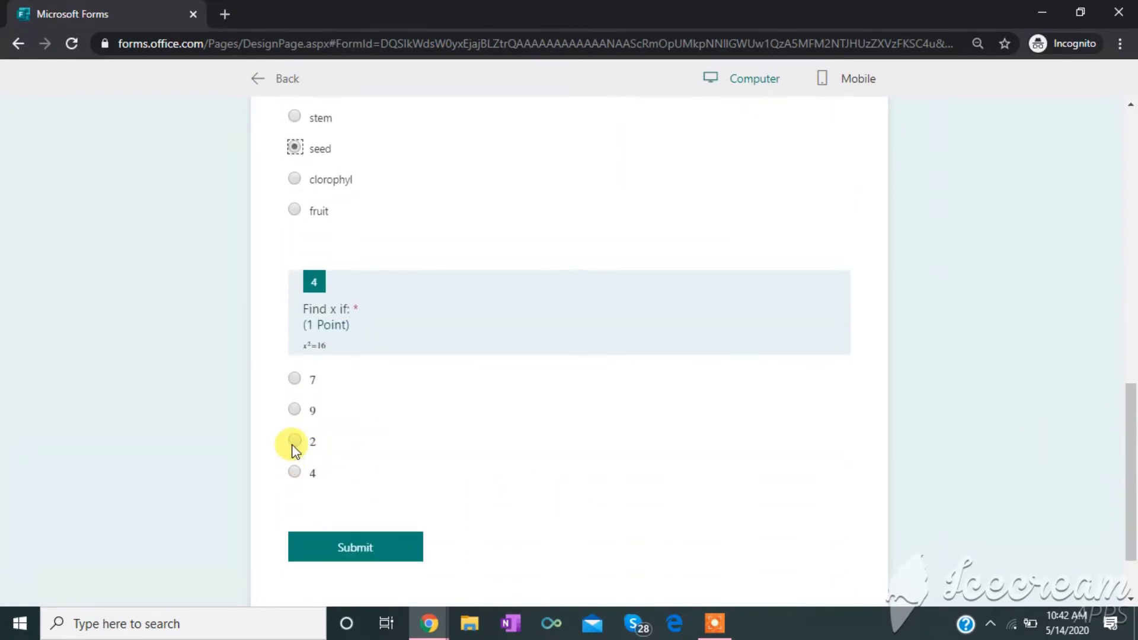
left_click(294, 472)
left_click(375, 564)
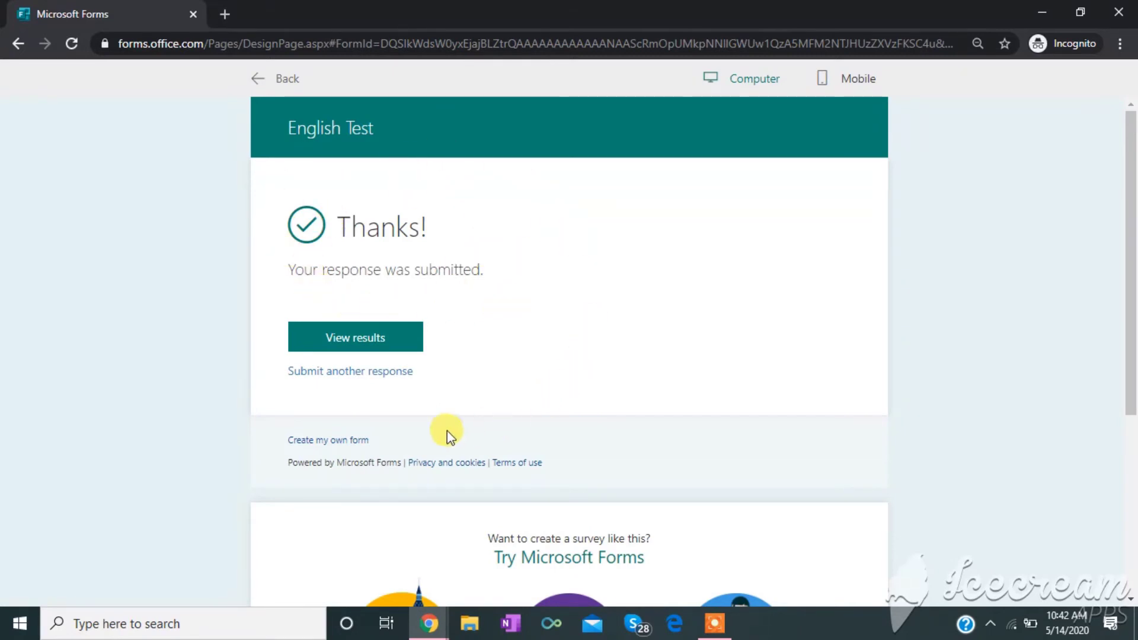
left_click(361, 350)
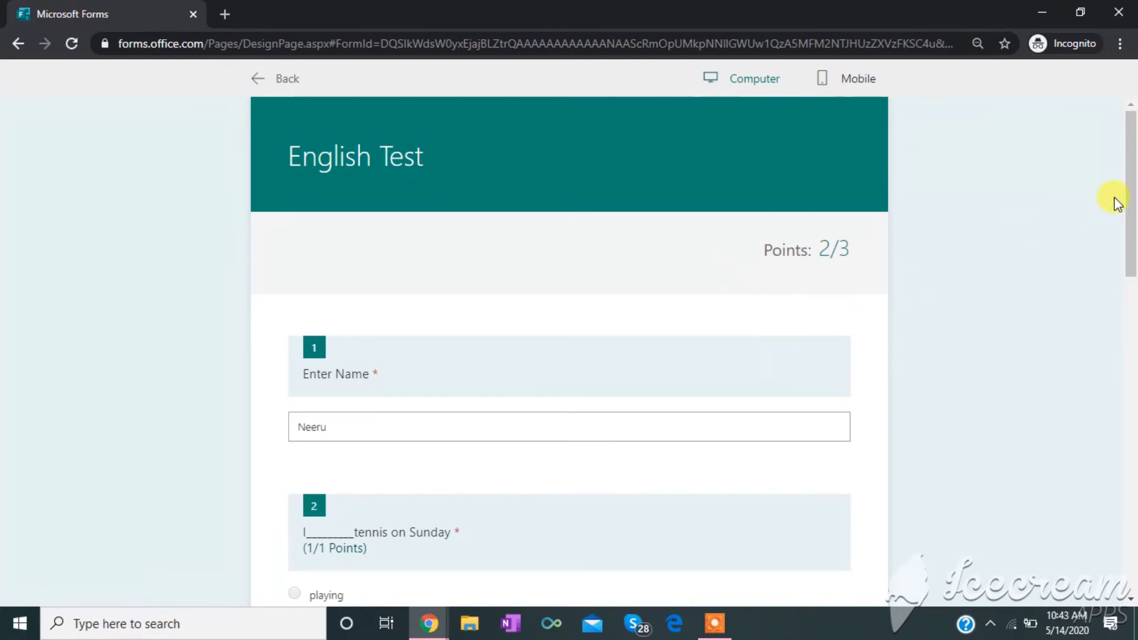
left_click_drag(1132, 178, 1133, 364)
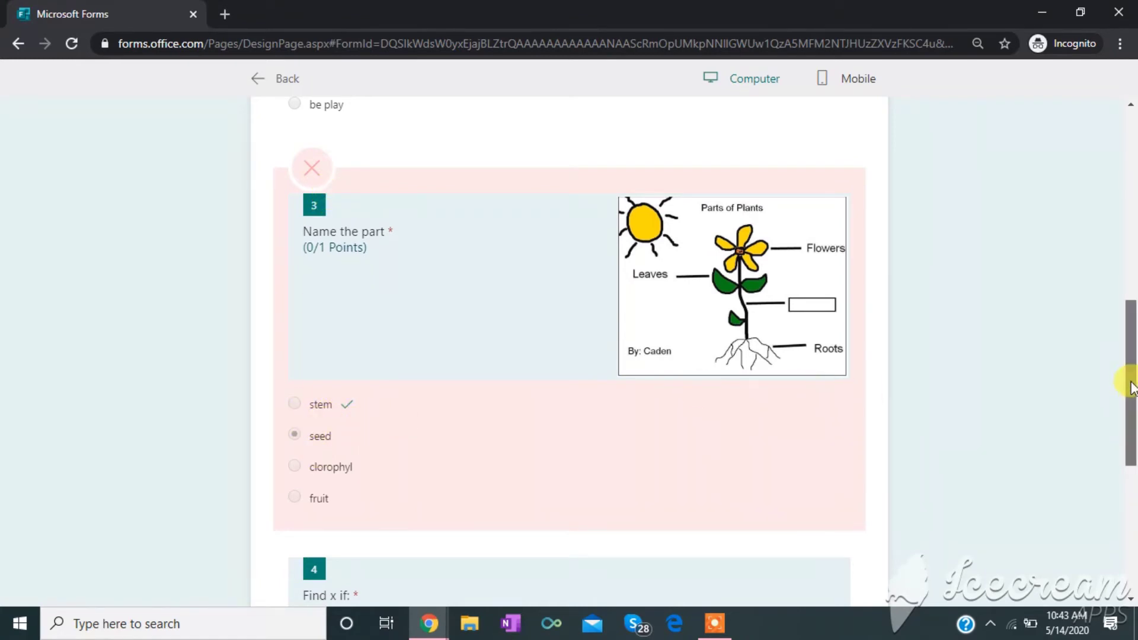
left_click_drag(1131, 383, 1133, 517)
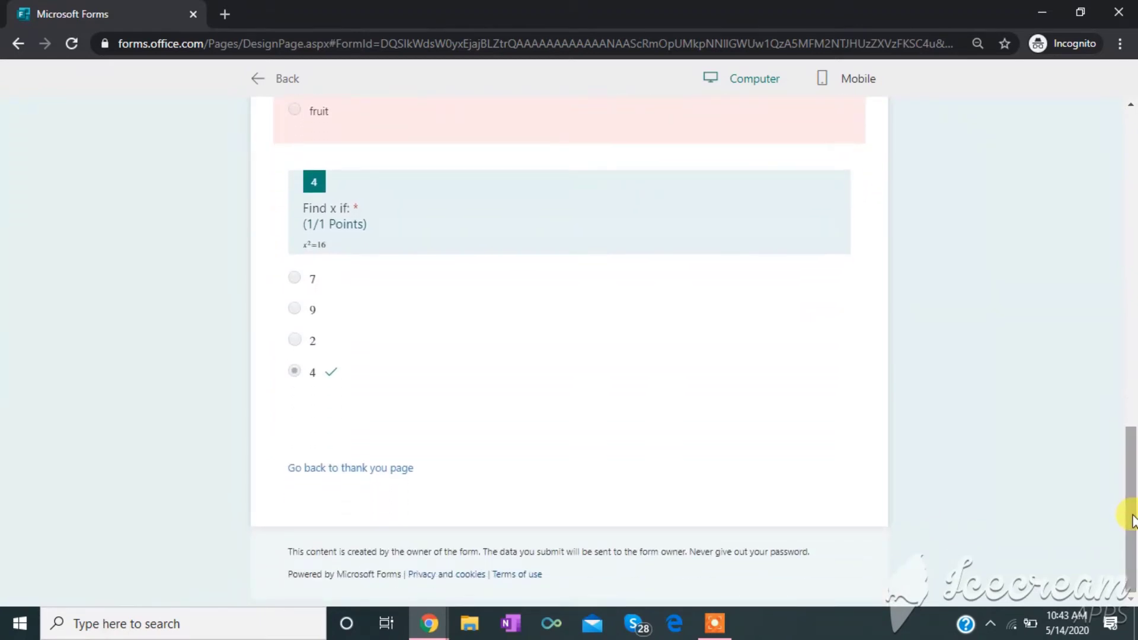
left_click(382, 472)
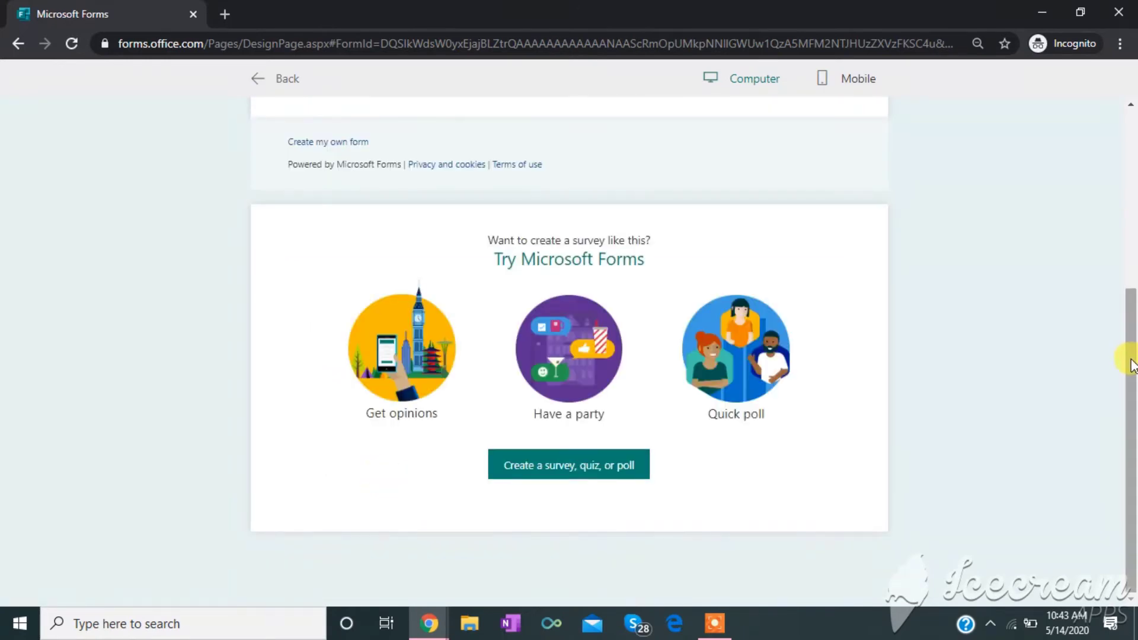
scroll(1130, 318, "up", 5)
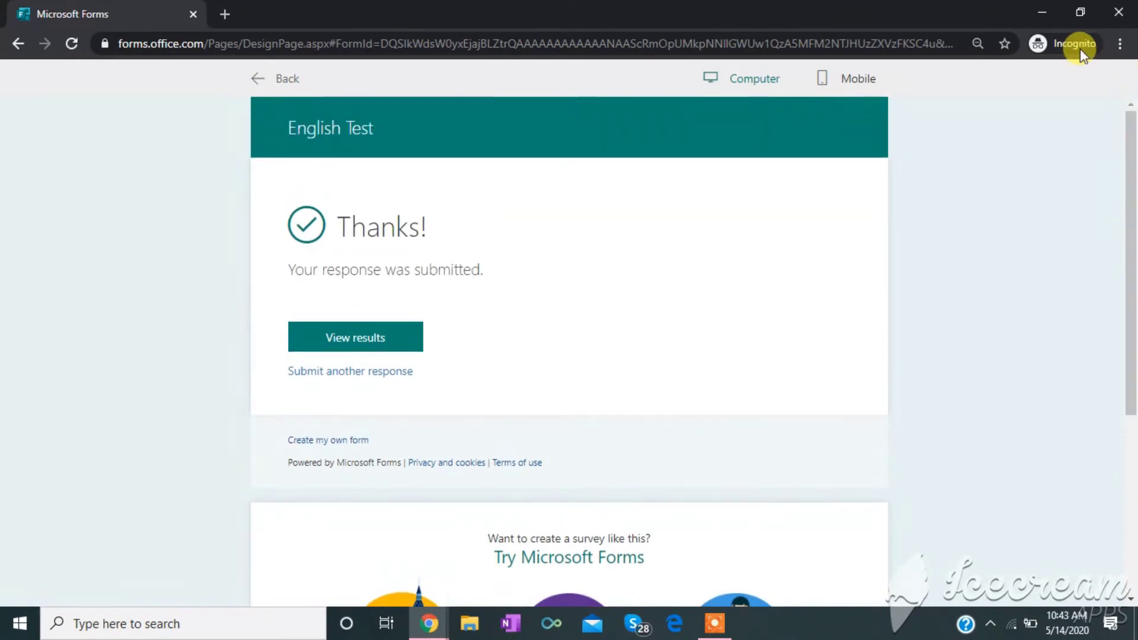
- Return from Preview to the designer and open the English Test form's Settings
left_click(261, 78)
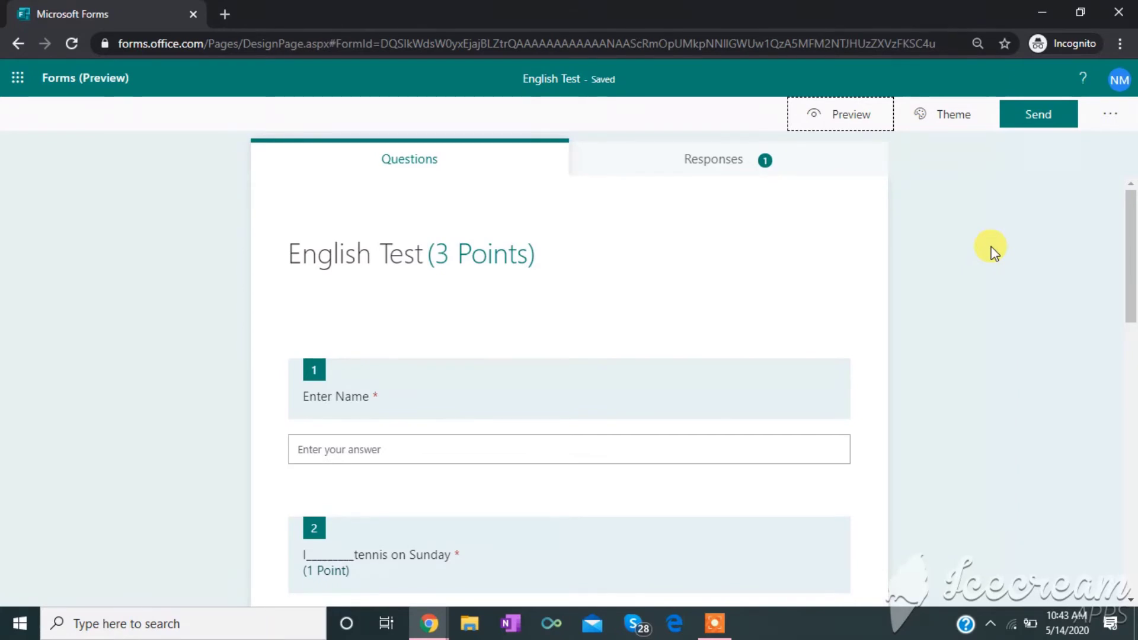
left_click(1110, 122)
left_click(1043, 146)
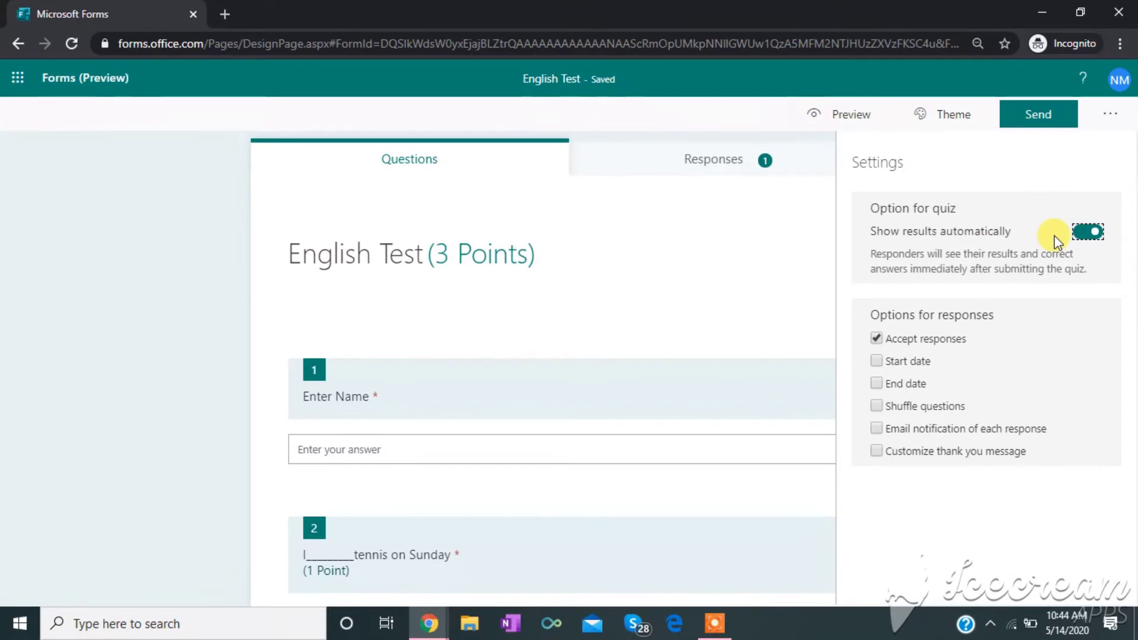
- Keep automatic results and accepting responses on, and add a start date of 5/14/2020, 11:00 AM
left_click(1080, 233)
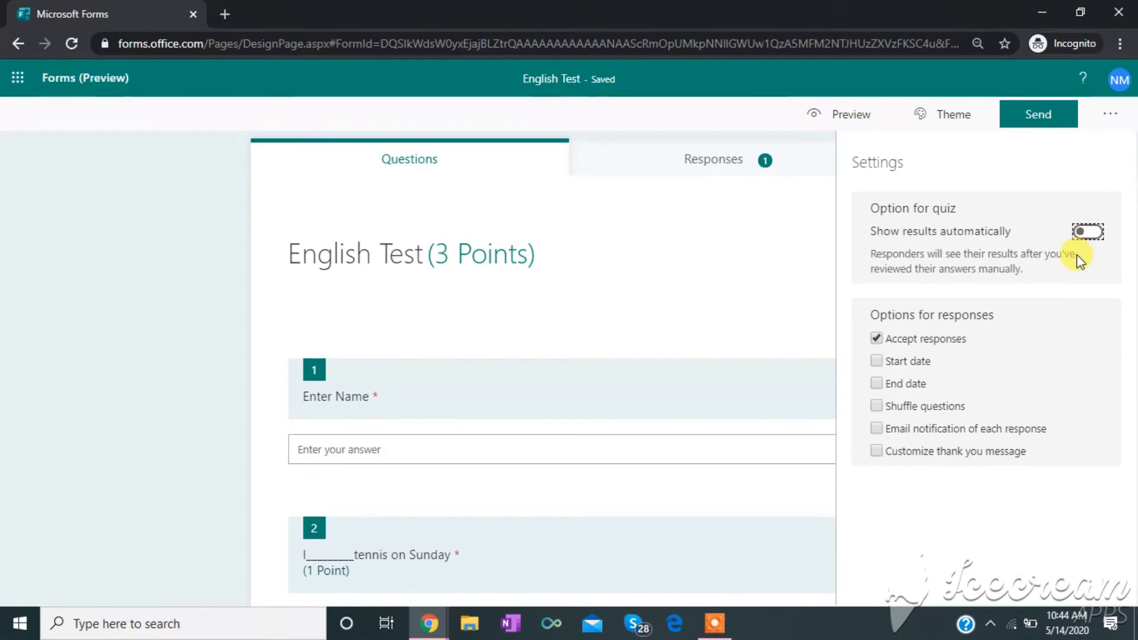
left_click(1097, 235)
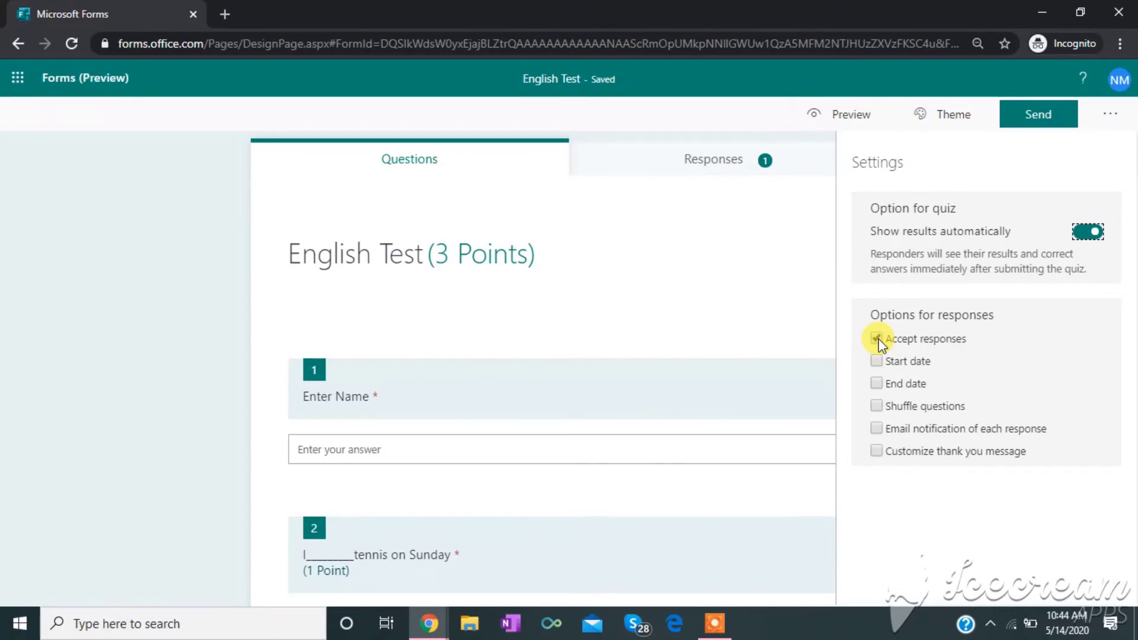
left_click(877, 338)
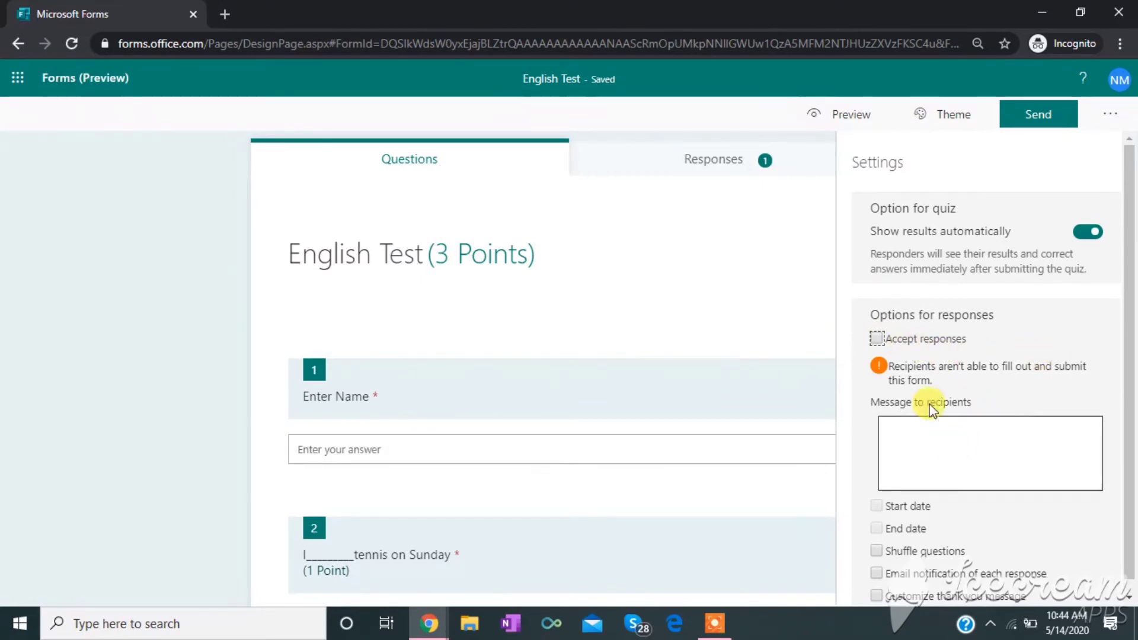
left_click(877, 339)
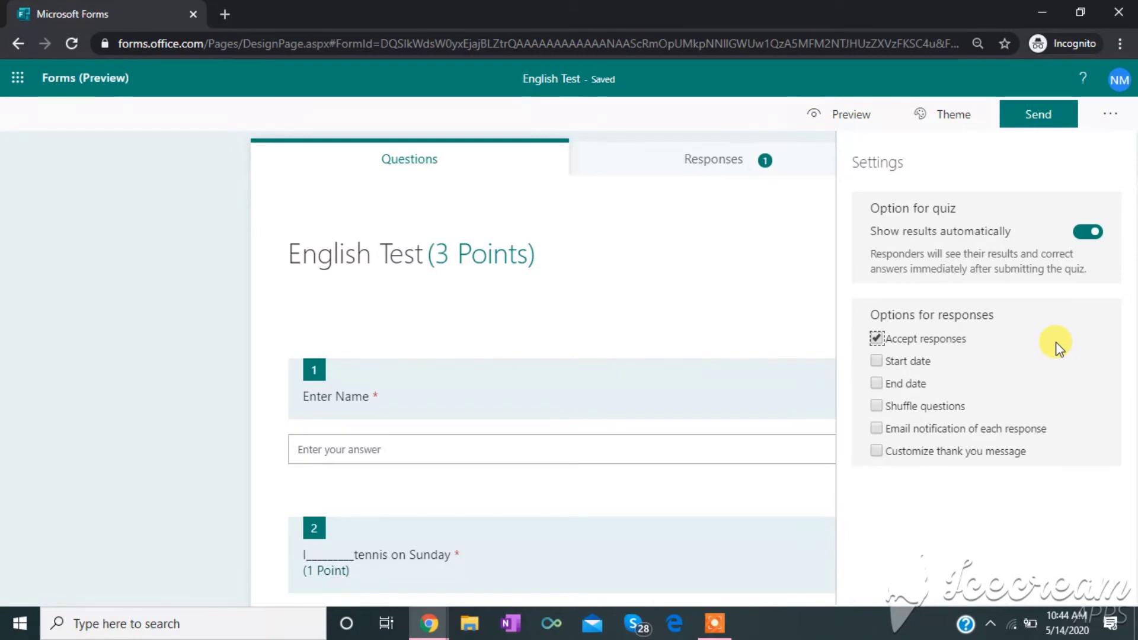
left_click(879, 363)
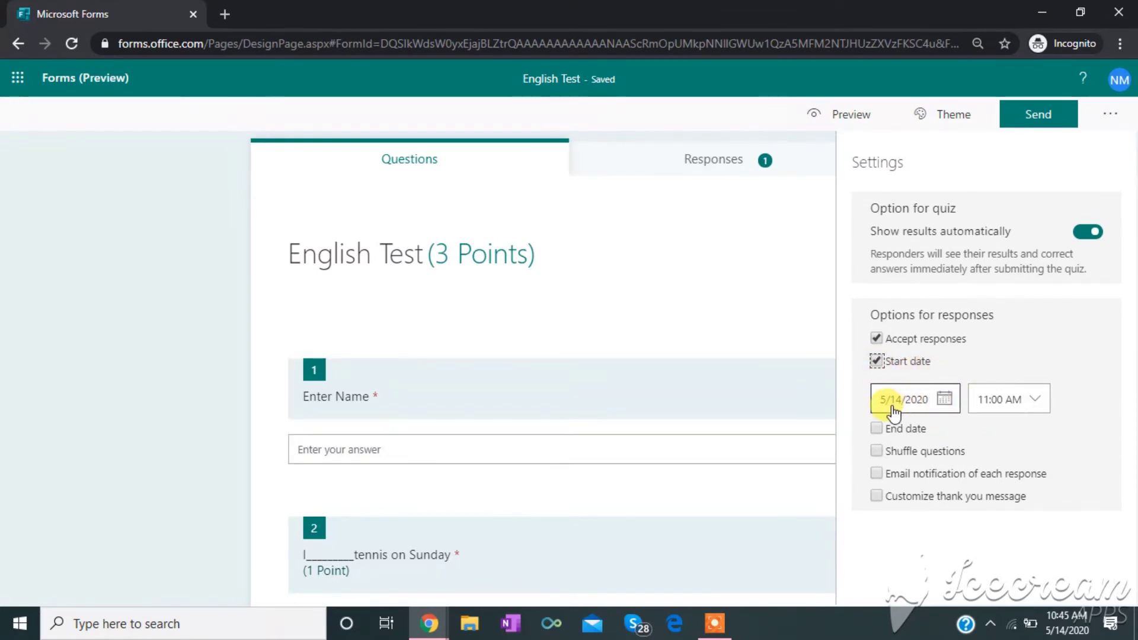
- Set the start date to May 15, 2020 and add an end date
left_click(944, 402)
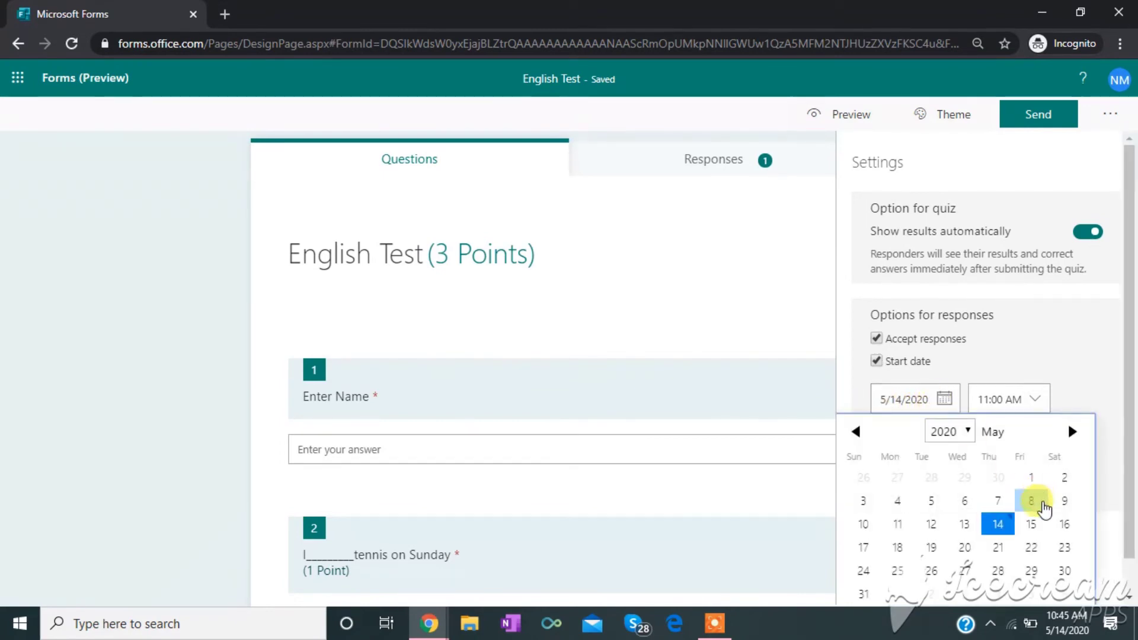
left_click(1031, 524)
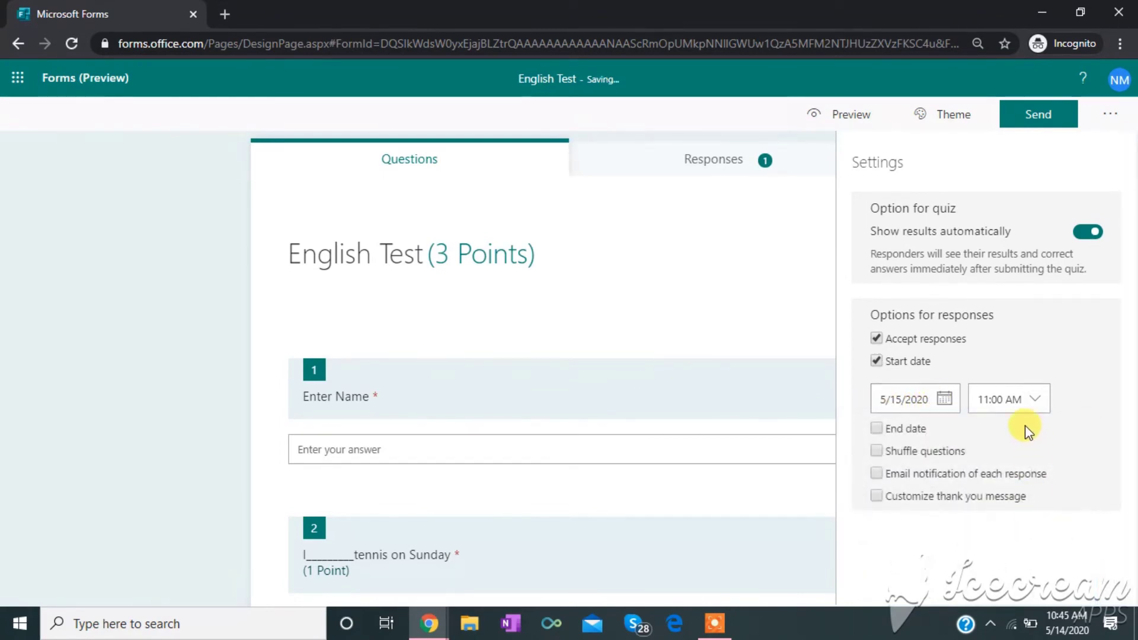
left_click(877, 429)
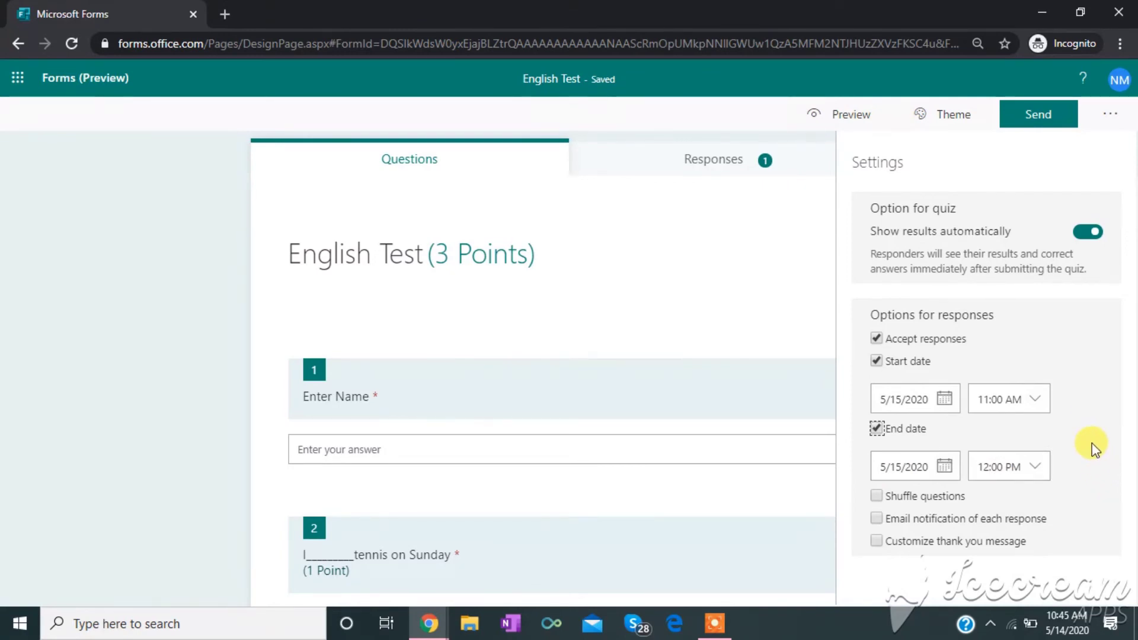
- Edit the start time by hand, entering 0 in the hour and 59 as the minutes
left_click(989, 406)
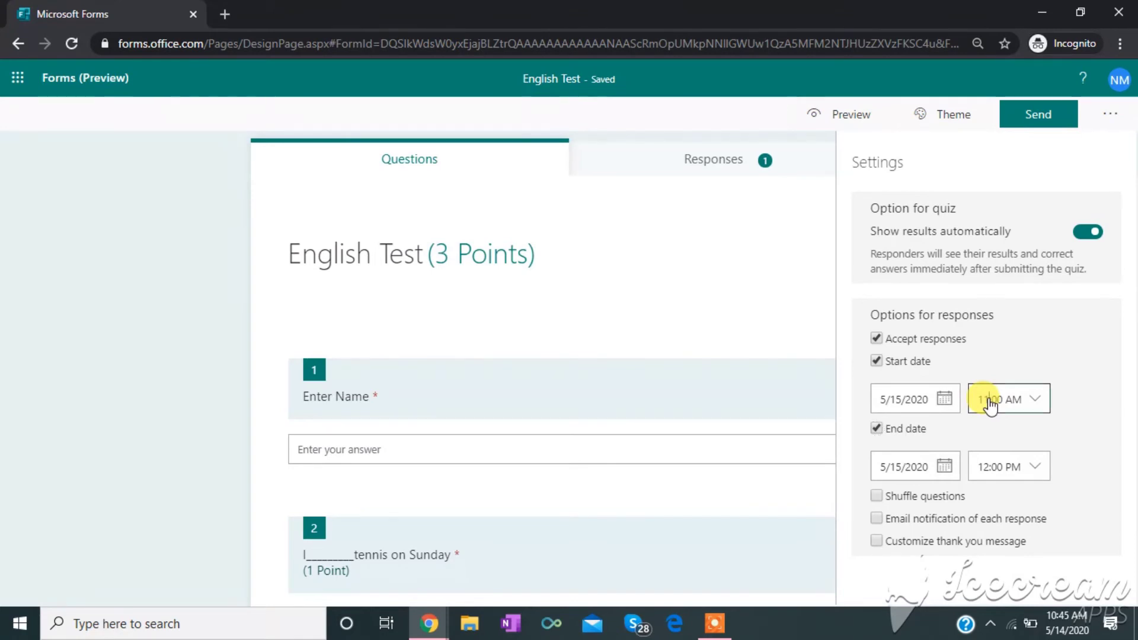
key("BackSpace")
type("0")
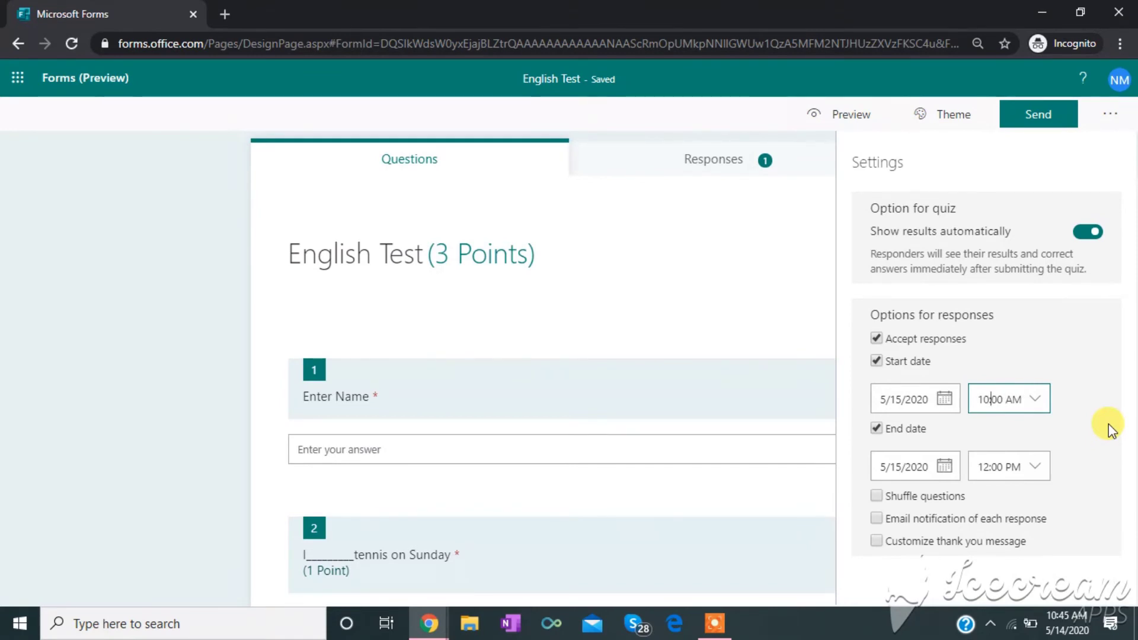
key("Right")
key("Delete")
key("Delete")
type("59")
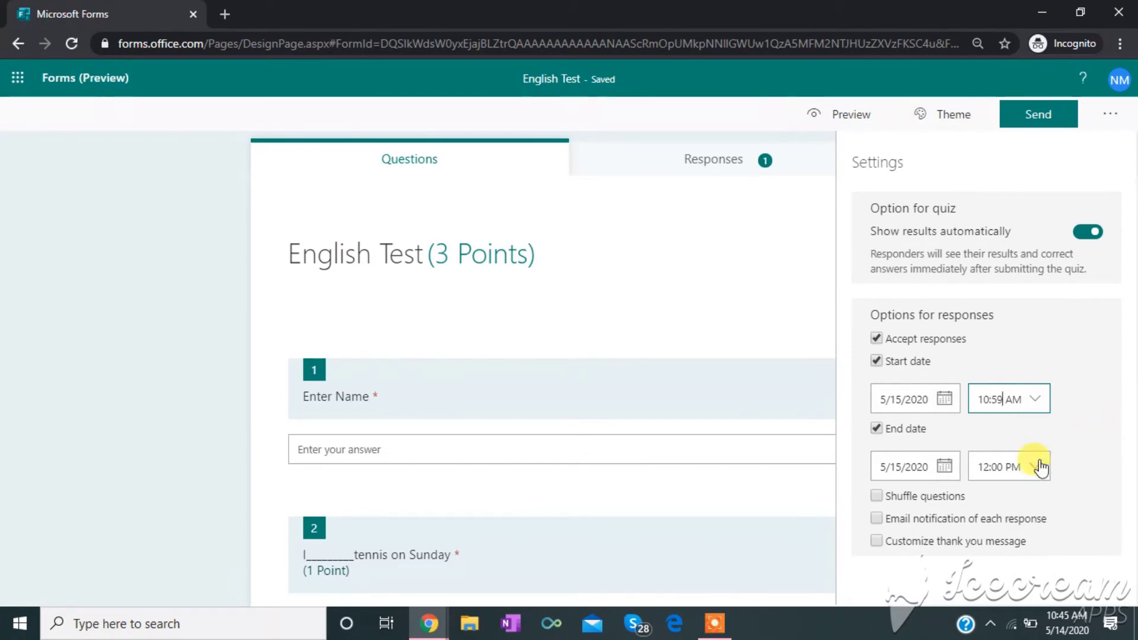
- Choose a 10:30 AM start time and 11:00 AM end time, and turn on Shuffle questions
left_click(1034, 467)
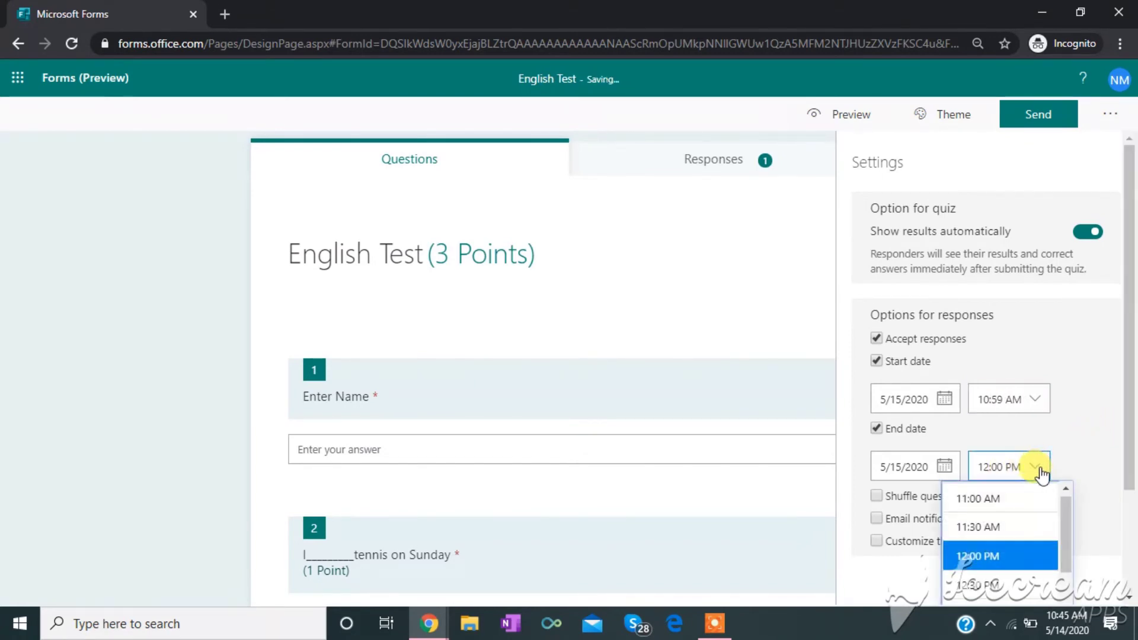
left_click(1011, 525)
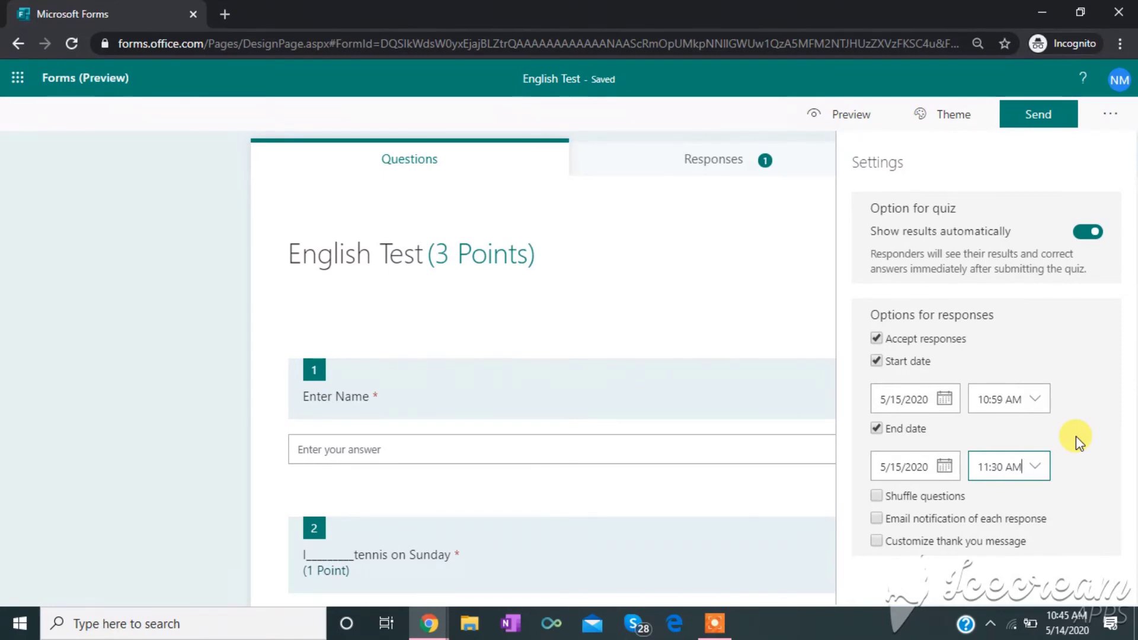
left_click(1040, 405)
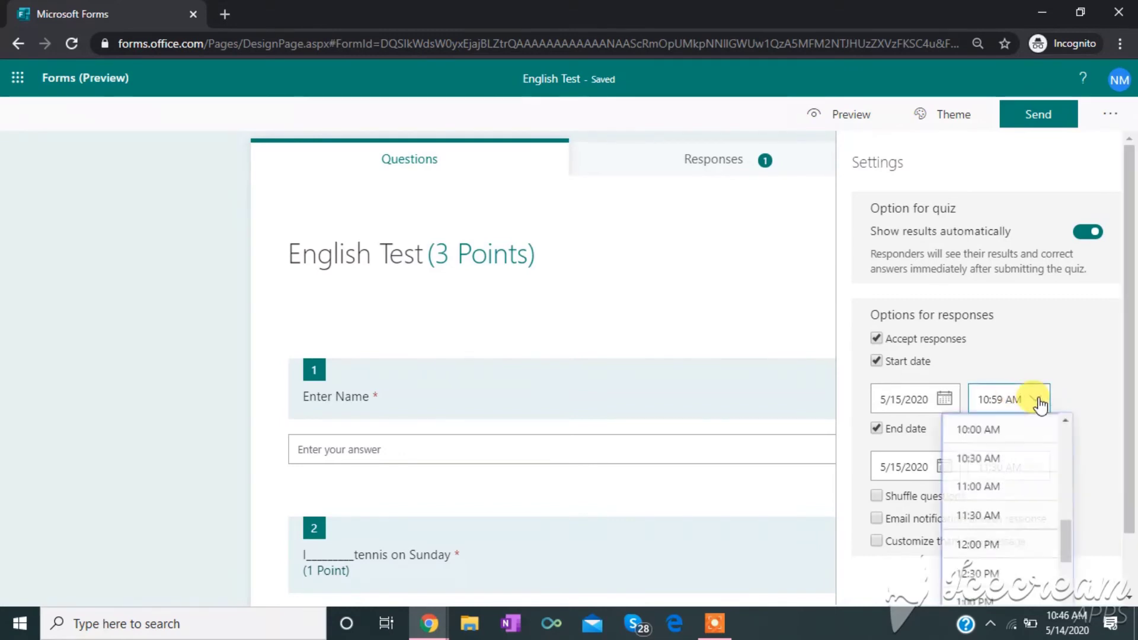
left_click(1012, 467)
left_click(1030, 467)
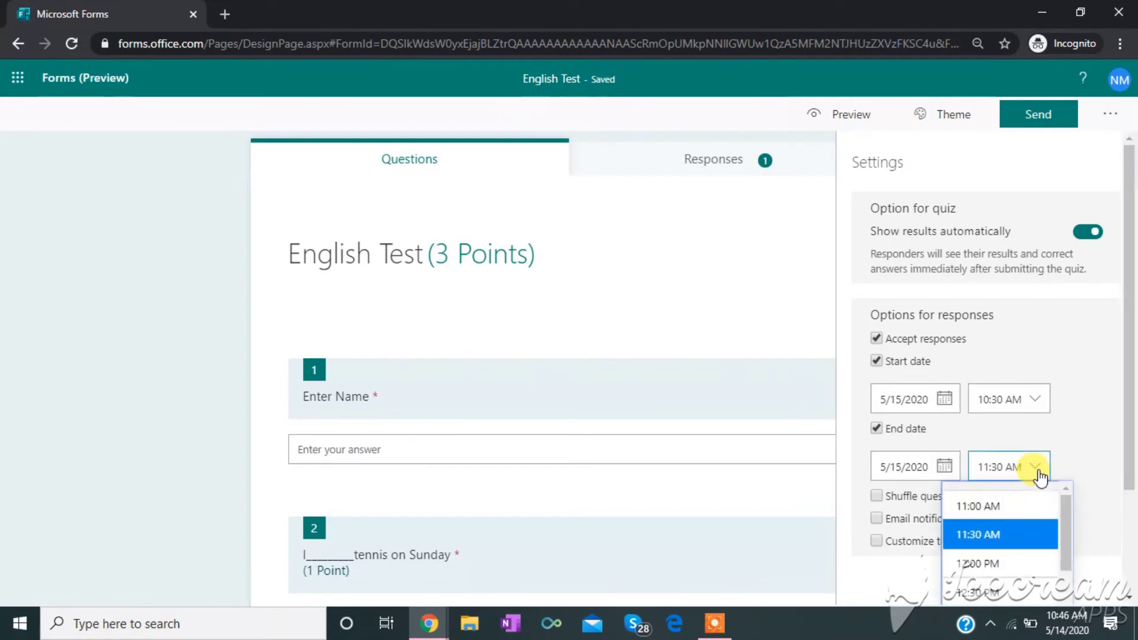
left_click(1019, 514)
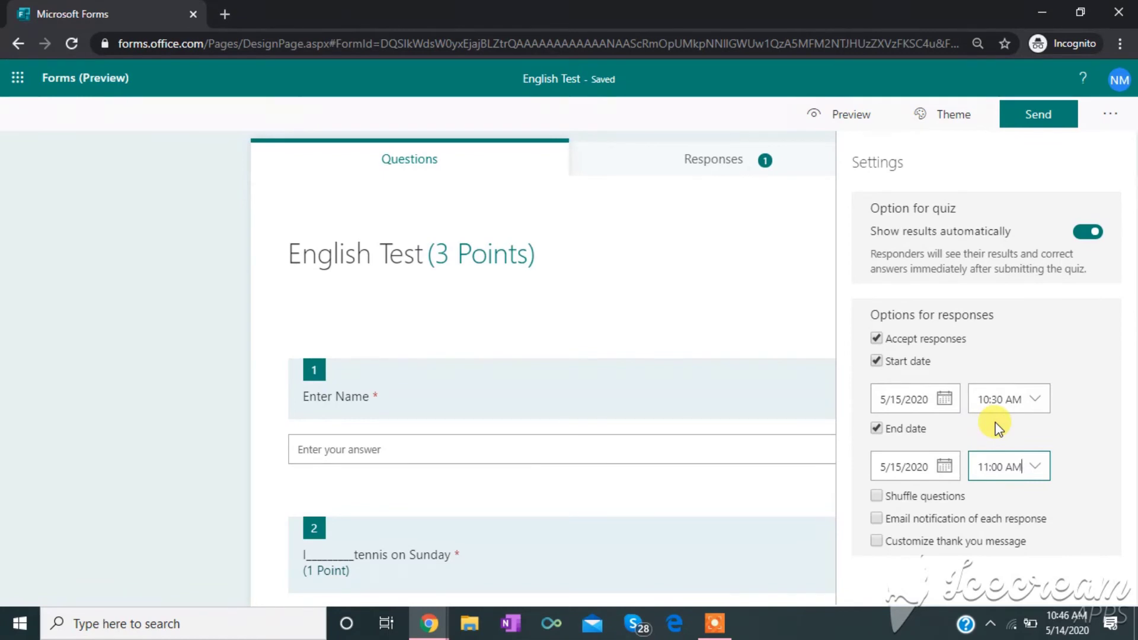
left_click(878, 499)
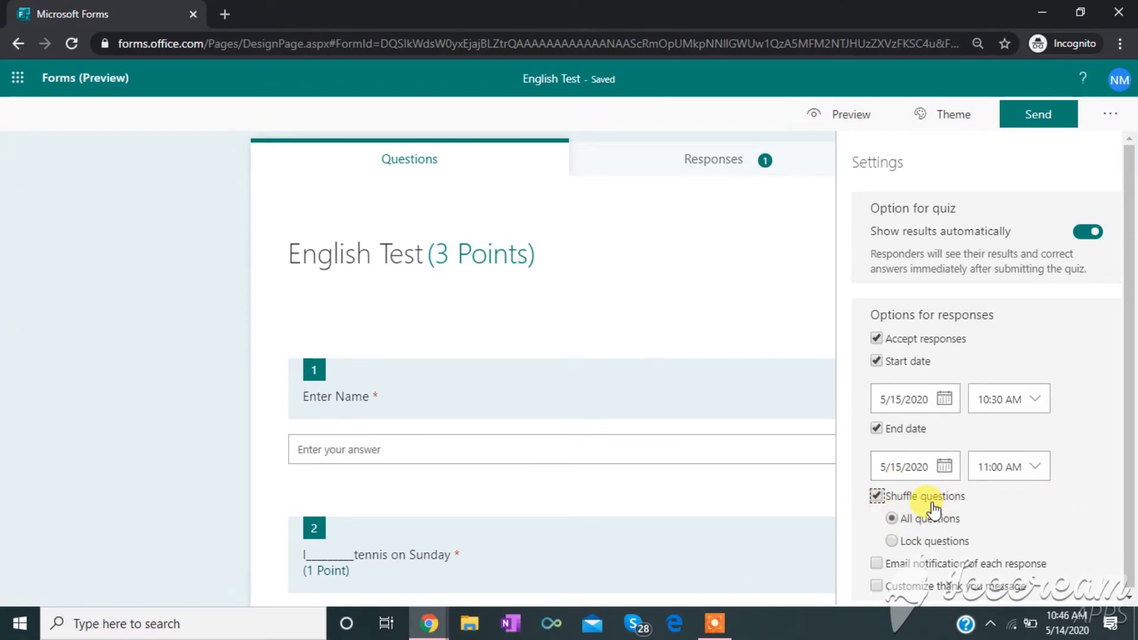
- Keep Shuffle questions on, choose Lock questions, and set the locked range to 1 – 1
left_click(876, 498)
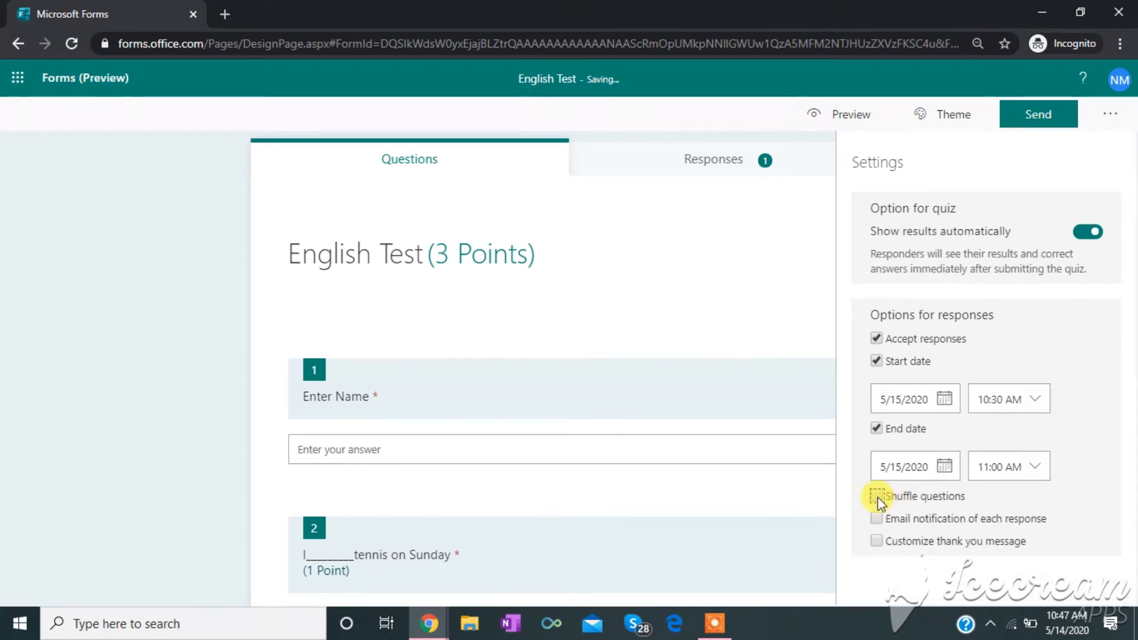
left_click(877, 498)
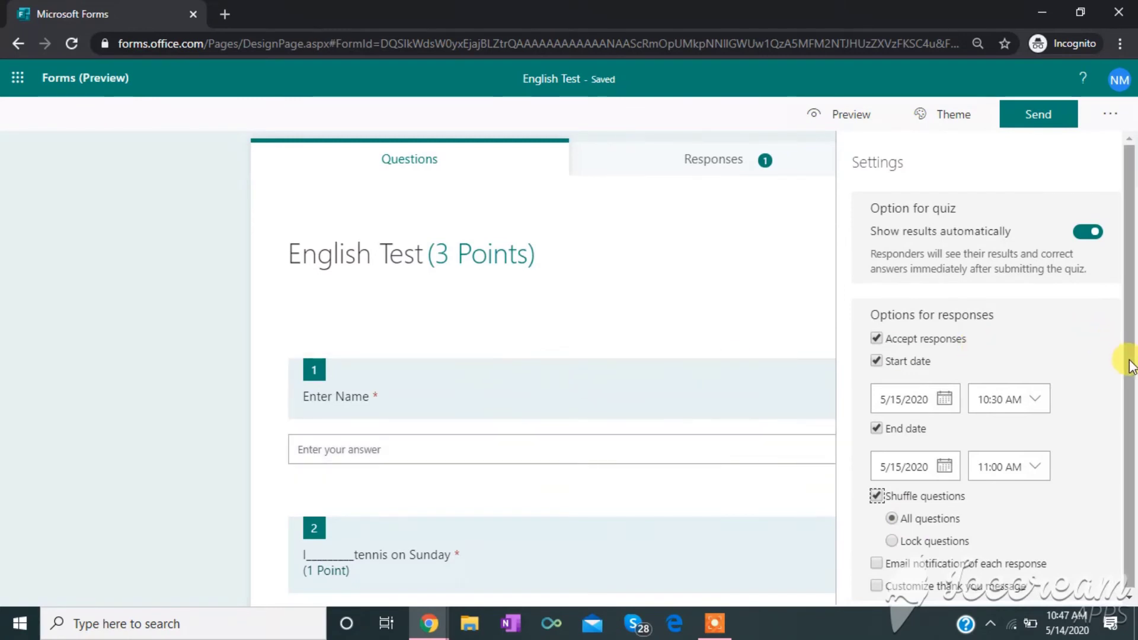
left_click(895, 543)
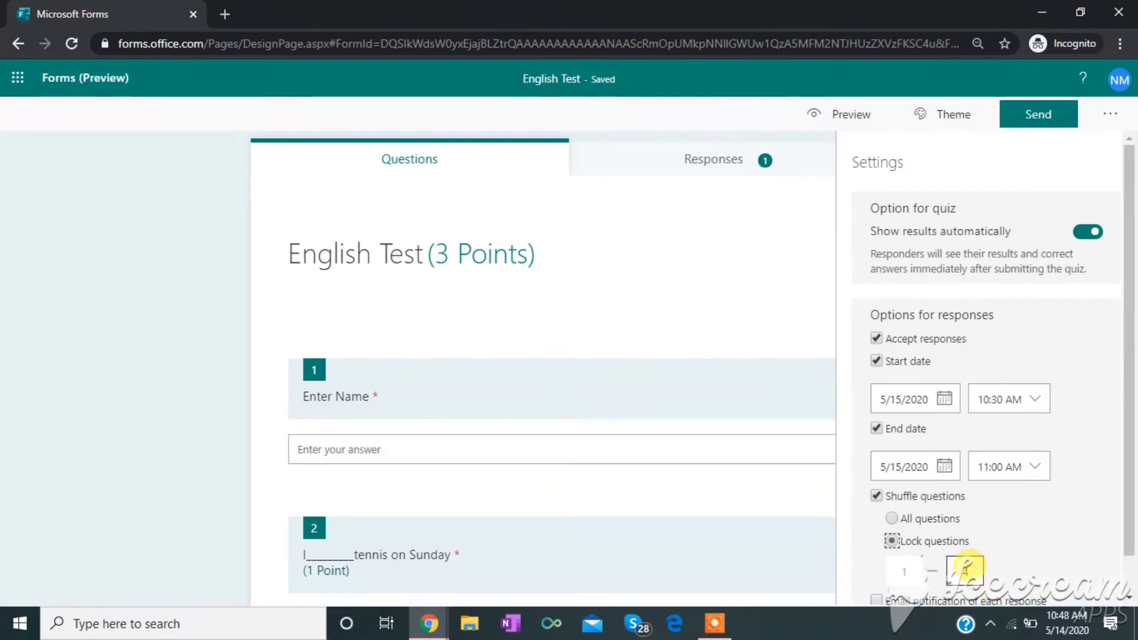
left_click(964, 570)
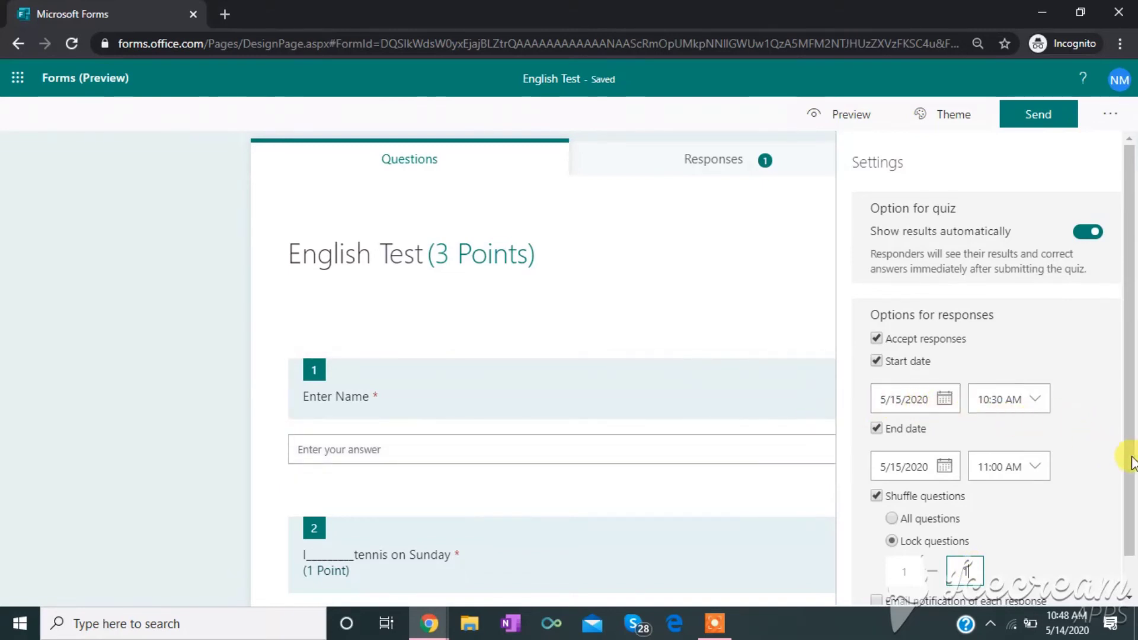
scroll(1129, 459, "down", 1)
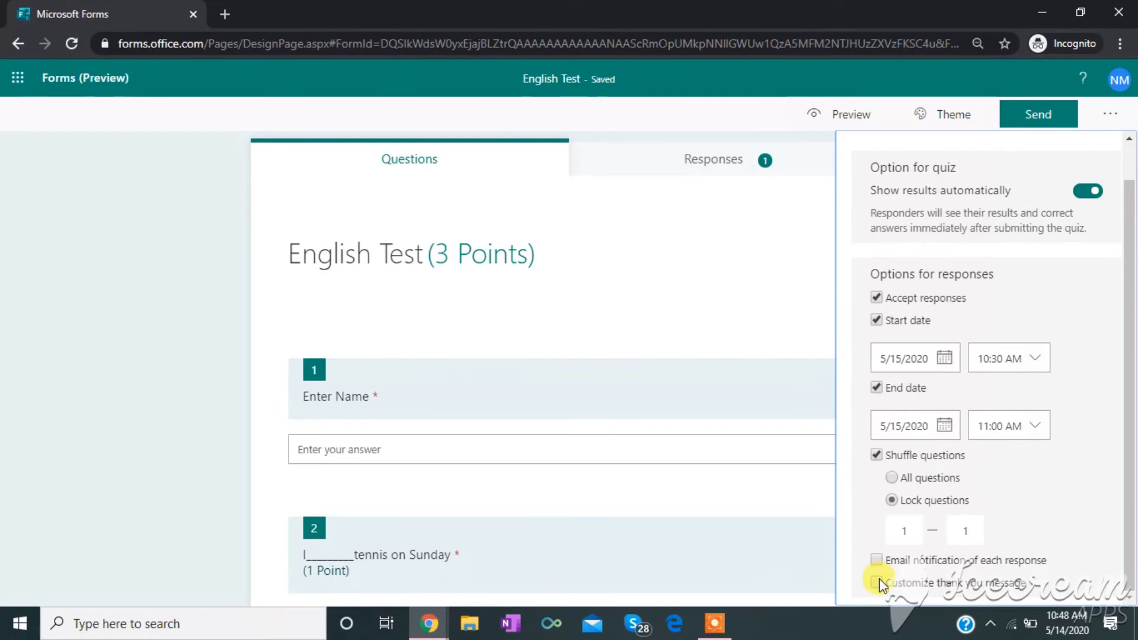
- Enable the custom thank-you message 'Your response was submitted.' and close Settings
left_click(879, 582)
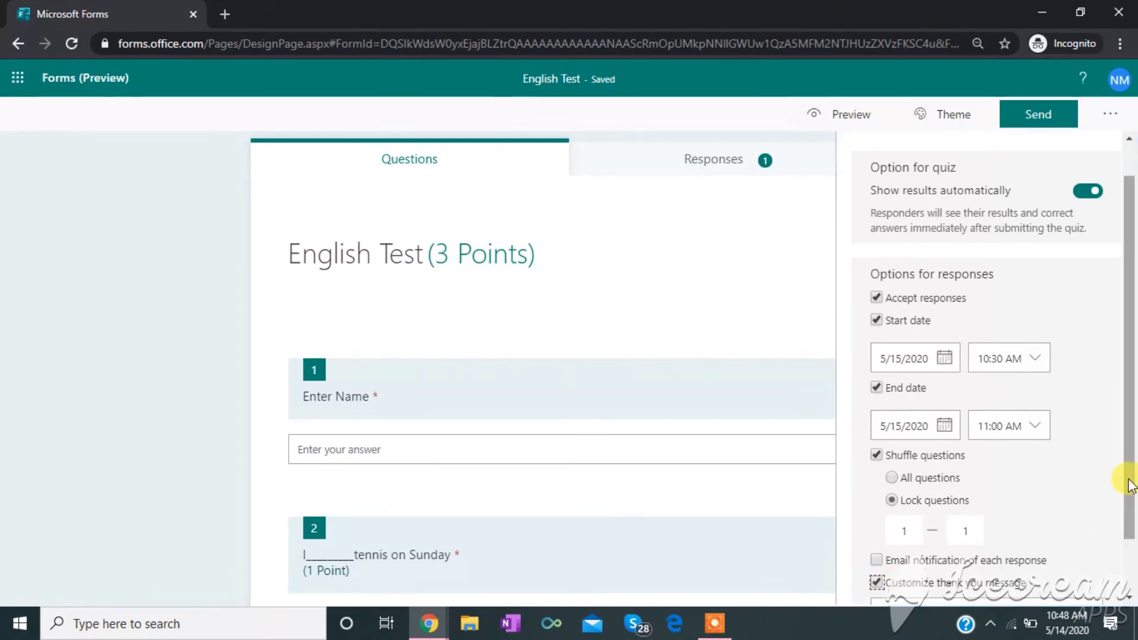
left_click_drag(1132, 486, 1133, 562)
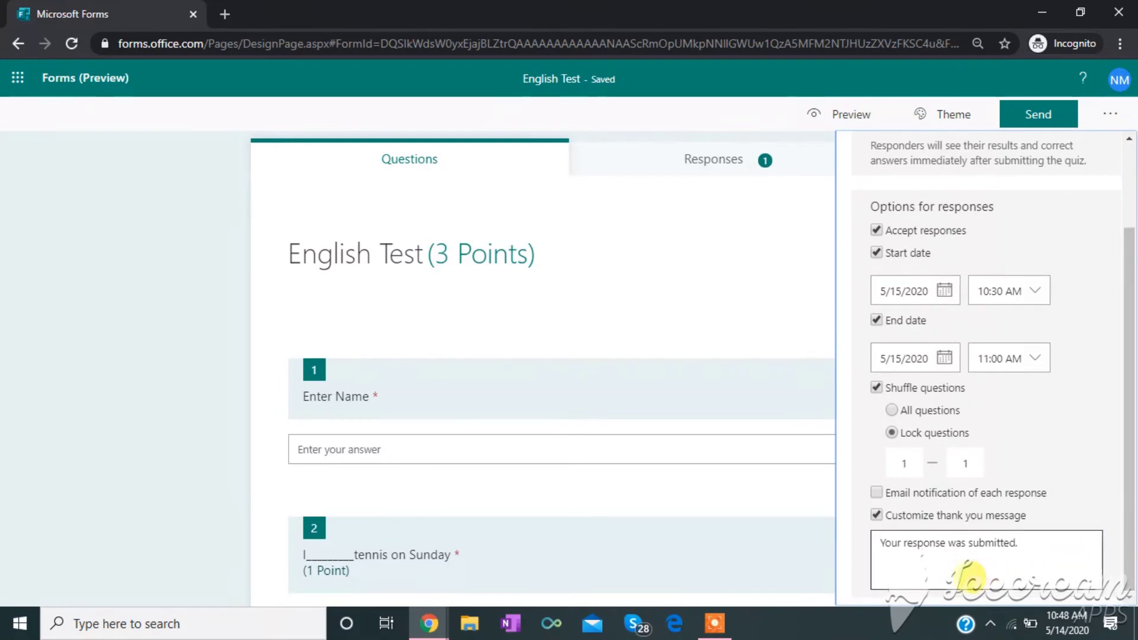
left_click(942, 559)
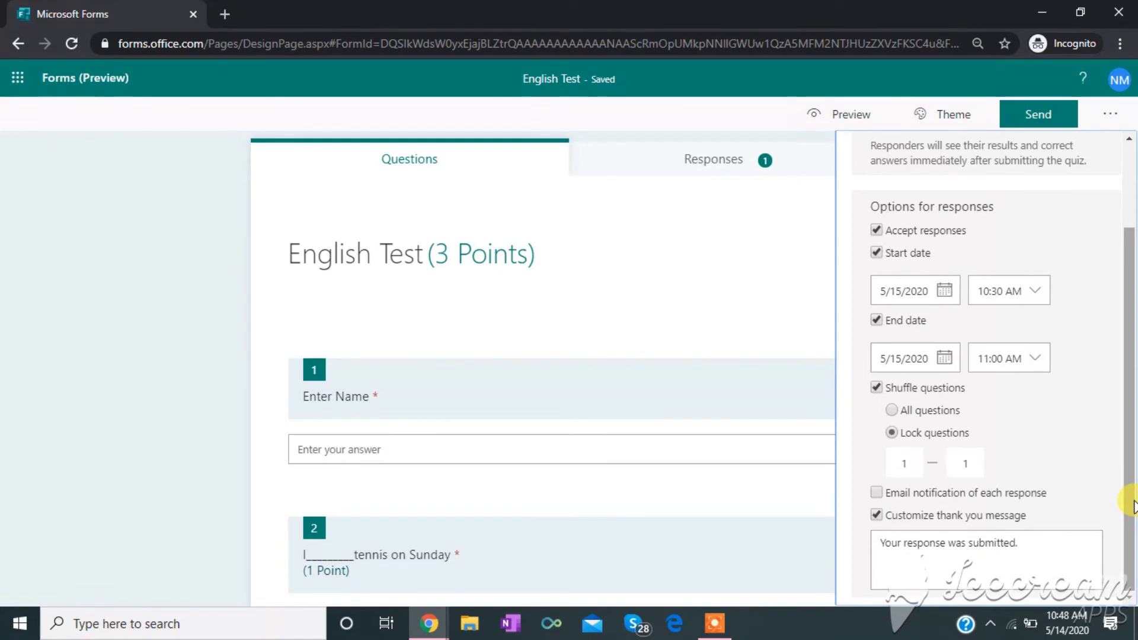
left_click_drag(1133, 504, 1125, 376)
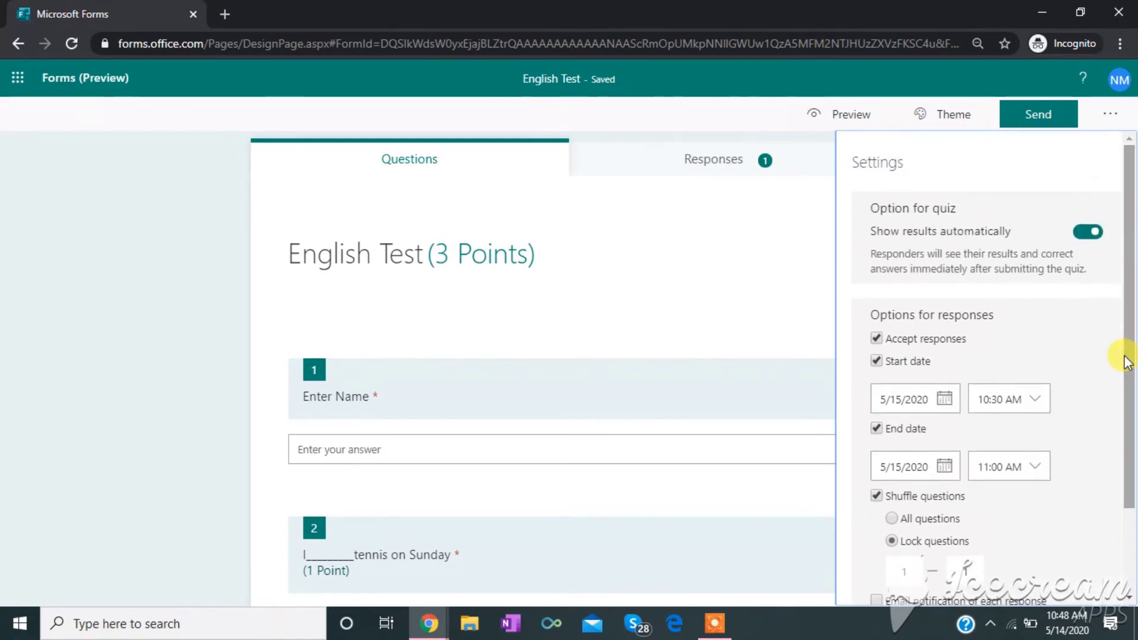
left_click(818, 141)
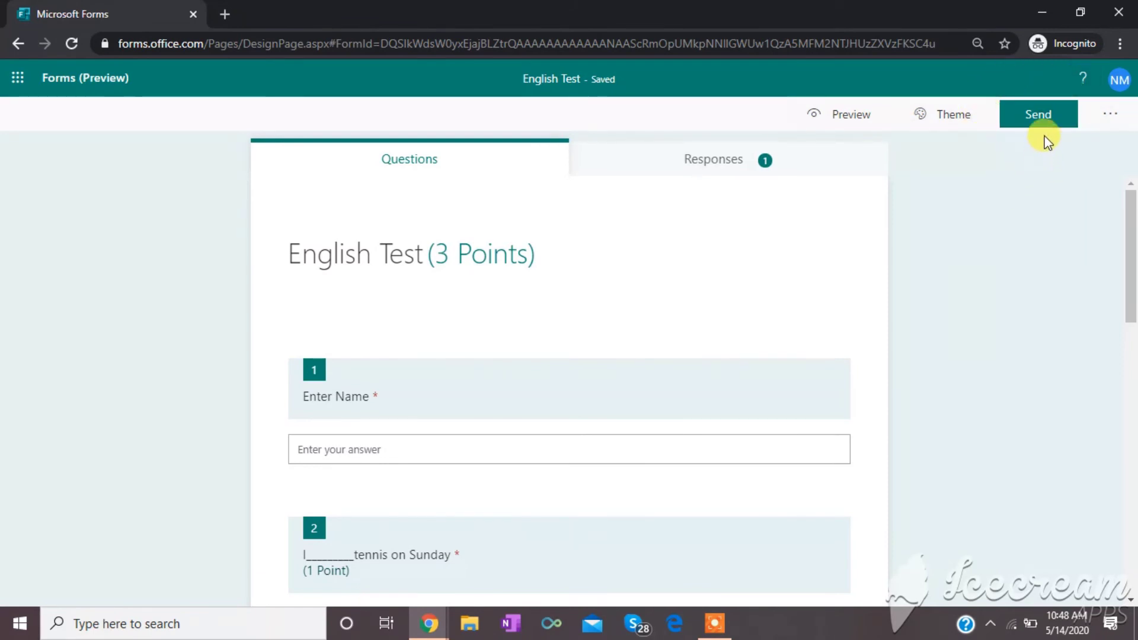
- Copy the English Test response link from the Send panel into a new browser tab
left_click(1044, 119)
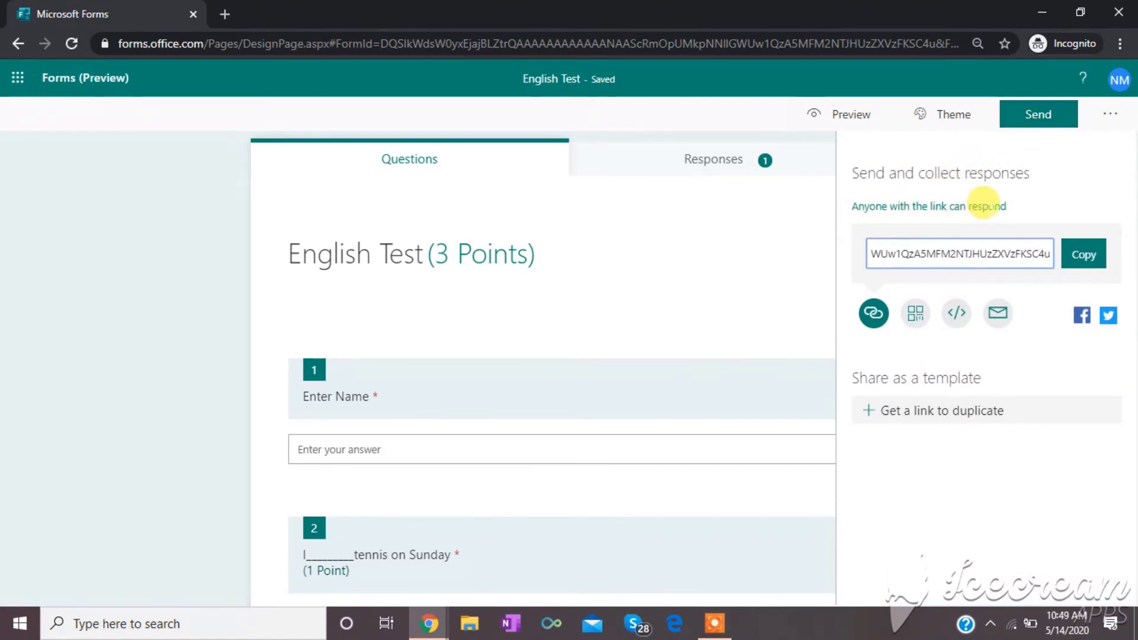
left_click(1104, 254)
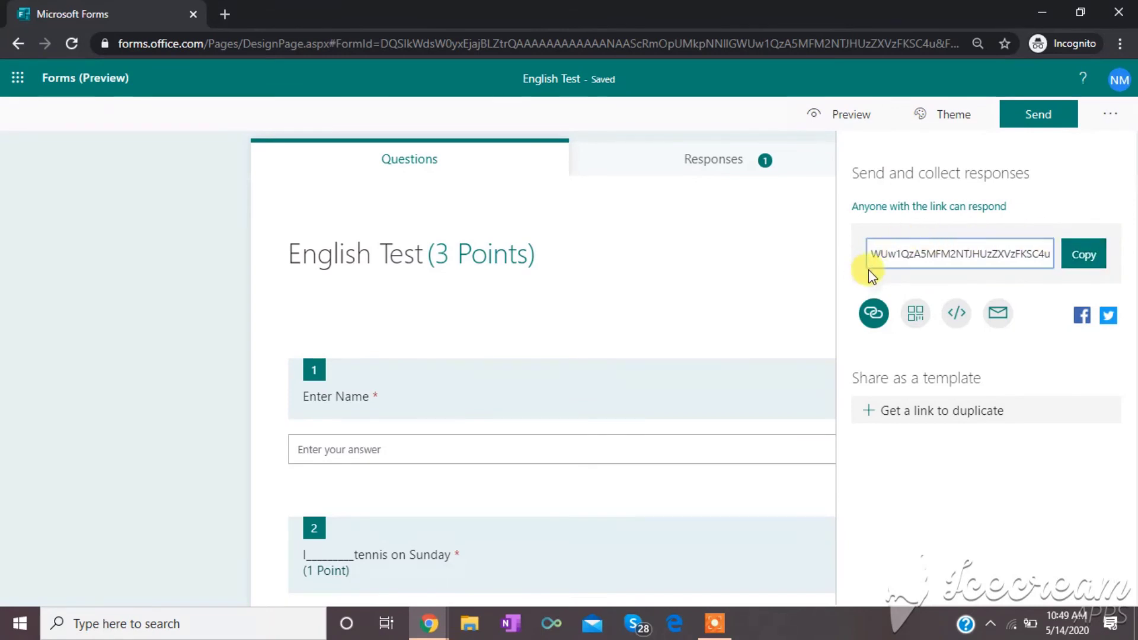
left_click(1075, 262)
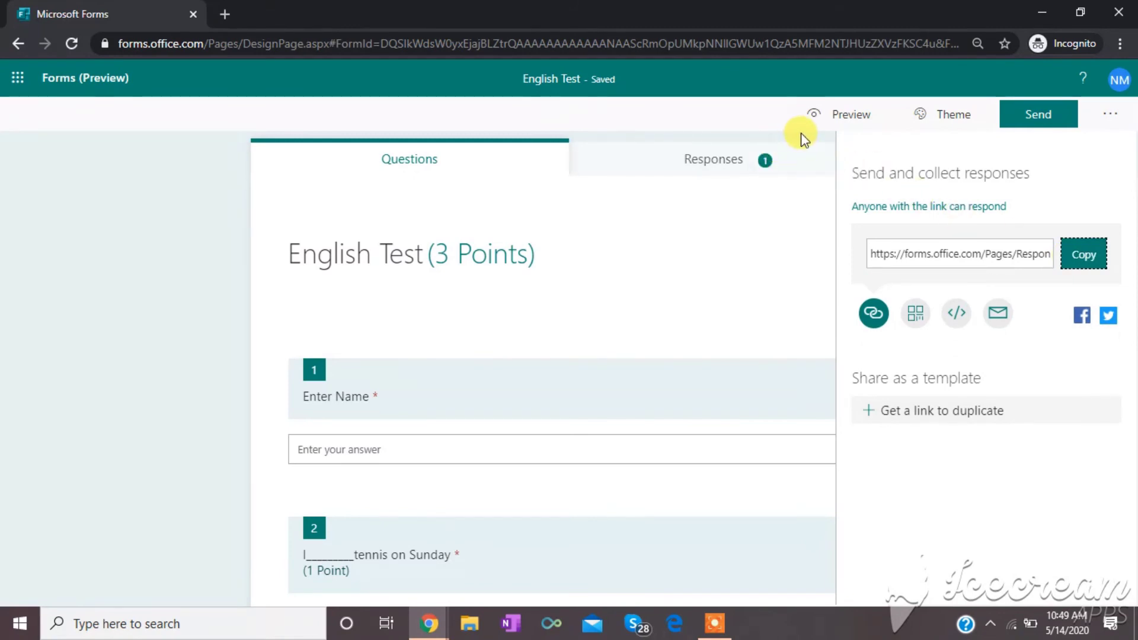
left_click(226, 14)
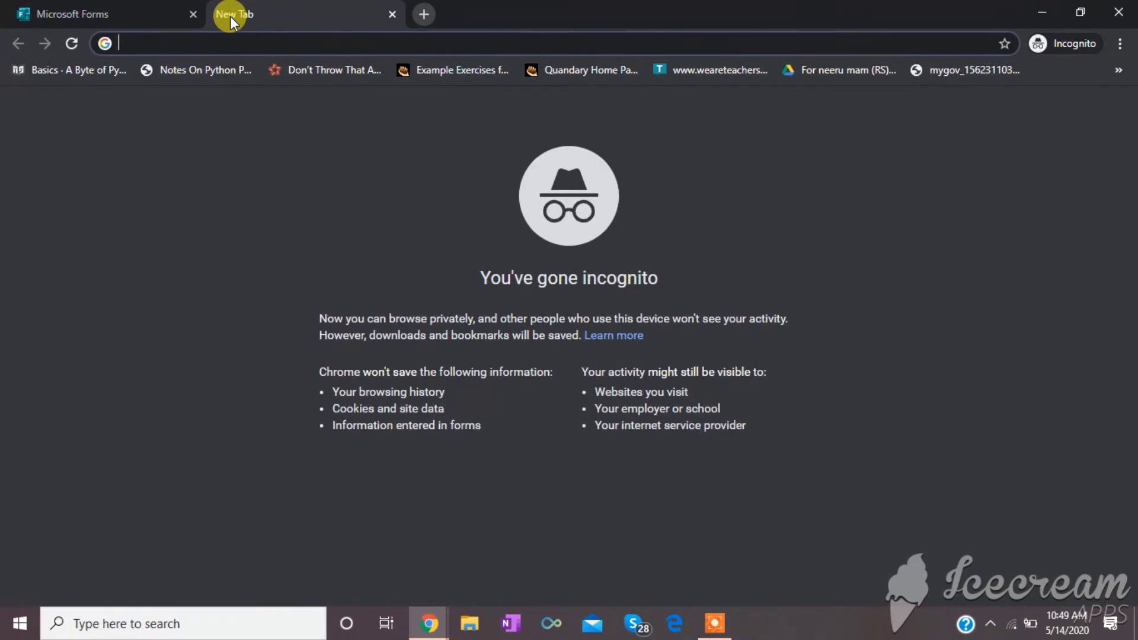
- Load the pasted quiz link, see it isn't accepting responses, and return to the editor tab
key("ctrl+v")
key("Return")
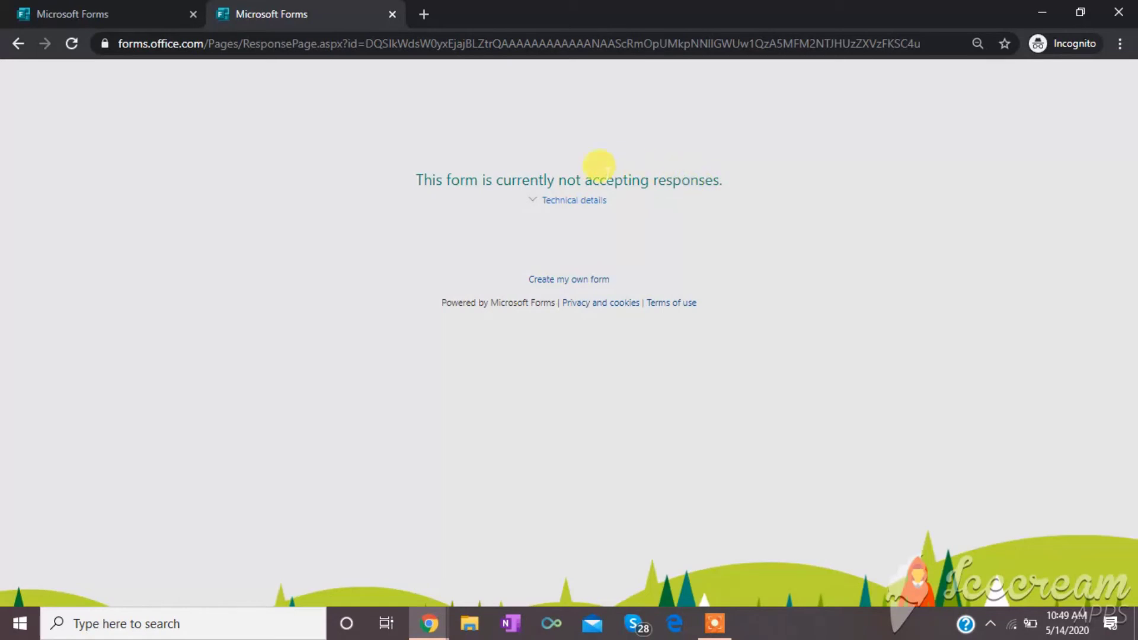
left_click(120, 21)
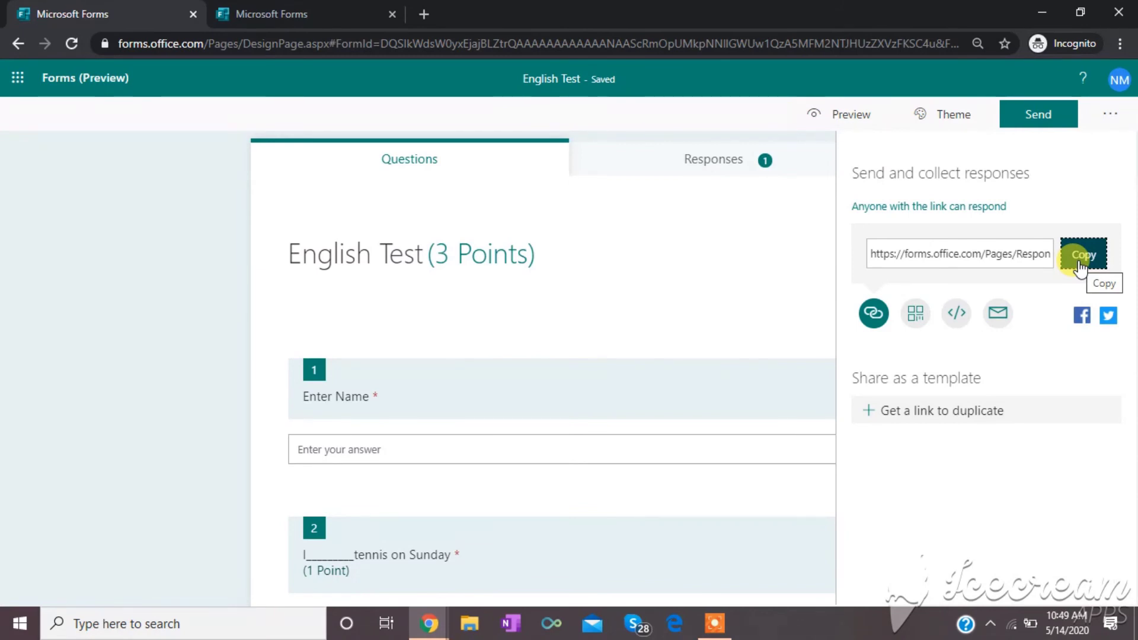
- Untick Start date and End date in the quiz settings so it accepts responses
left_click(1110, 116)
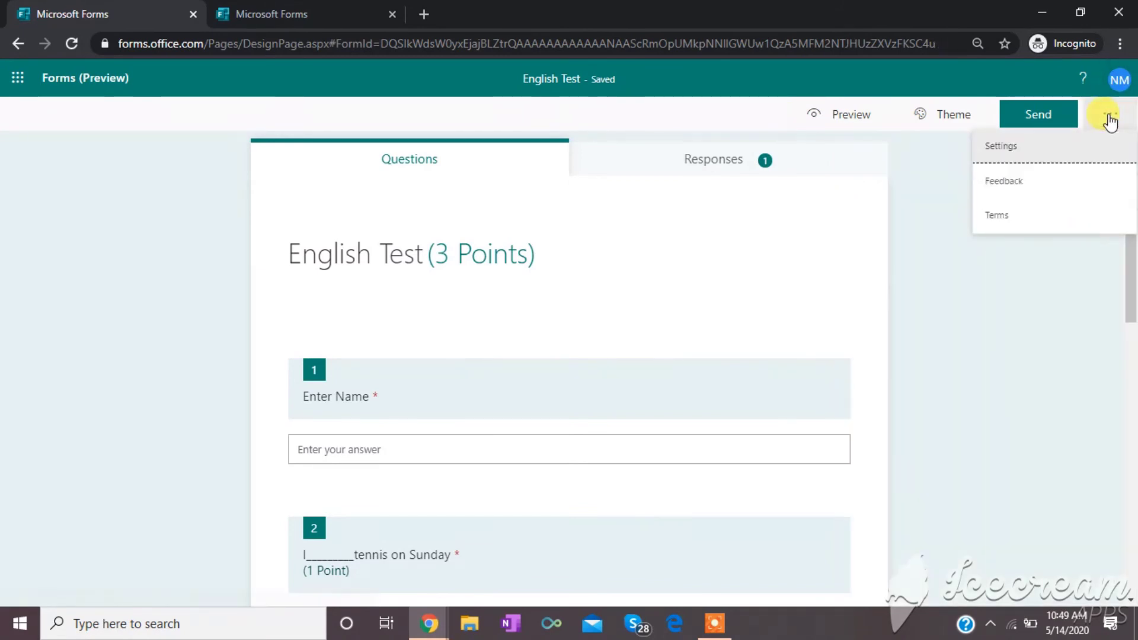
left_click(1085, 145)
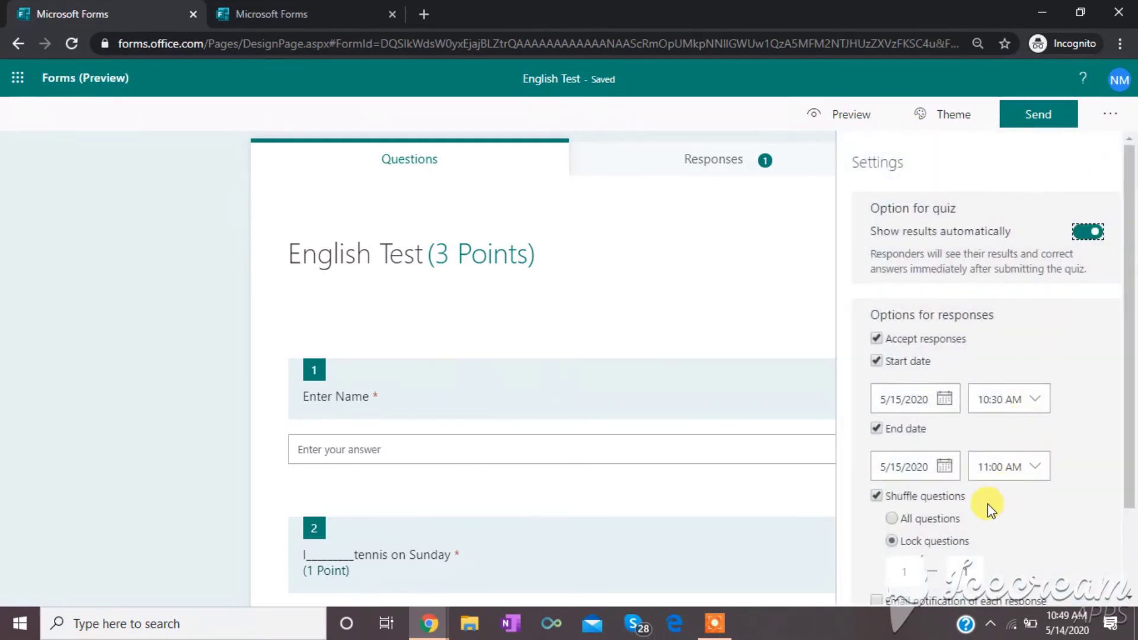
left_click(877, 363)
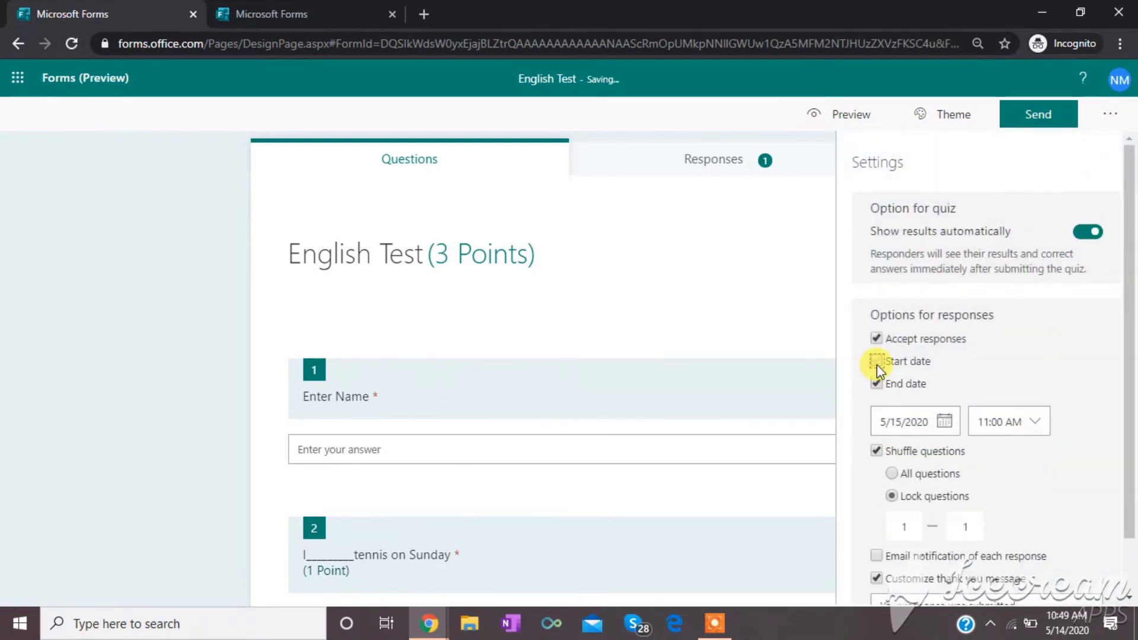
left_click(876, 382)
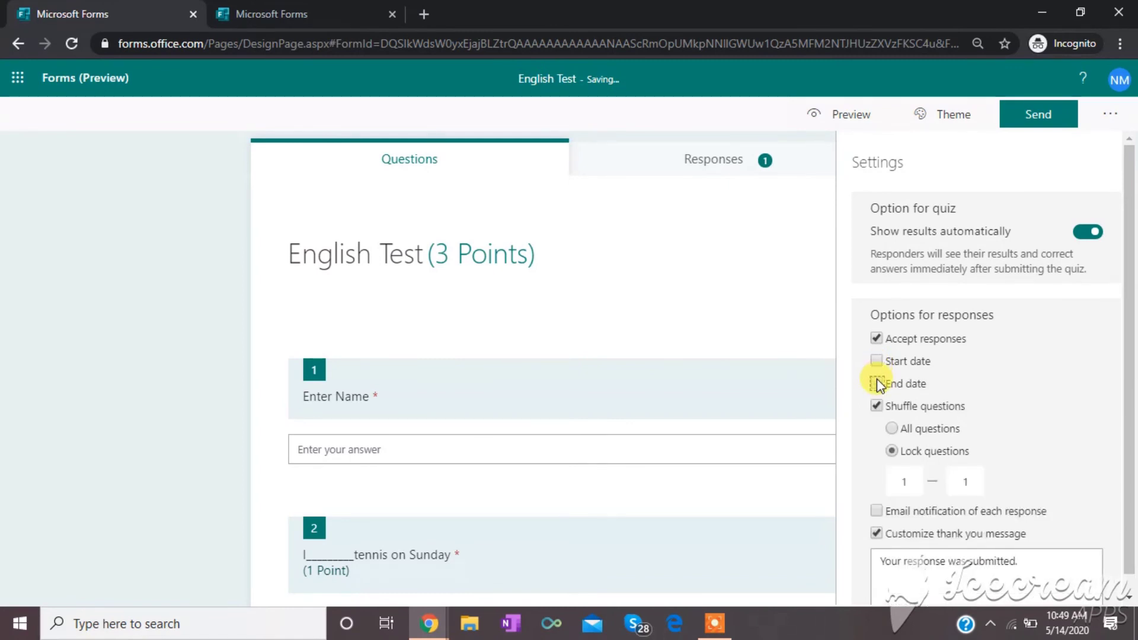
left_click(1058, 121)
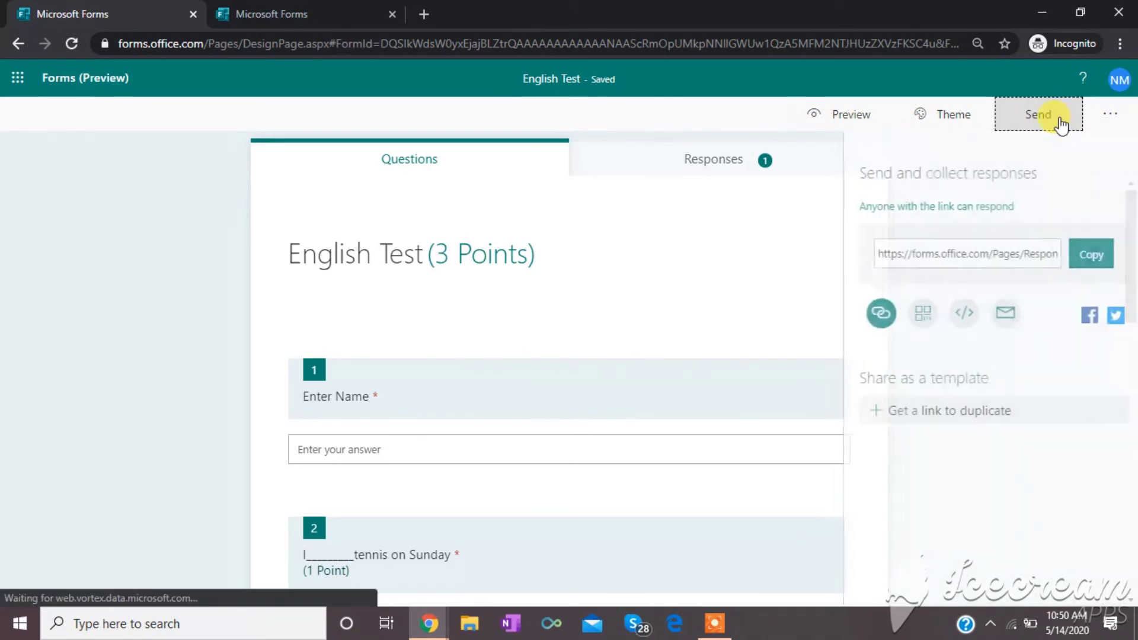
- Copy the quiz response link again and load it in a new browser tab
left_click(1084, 256)
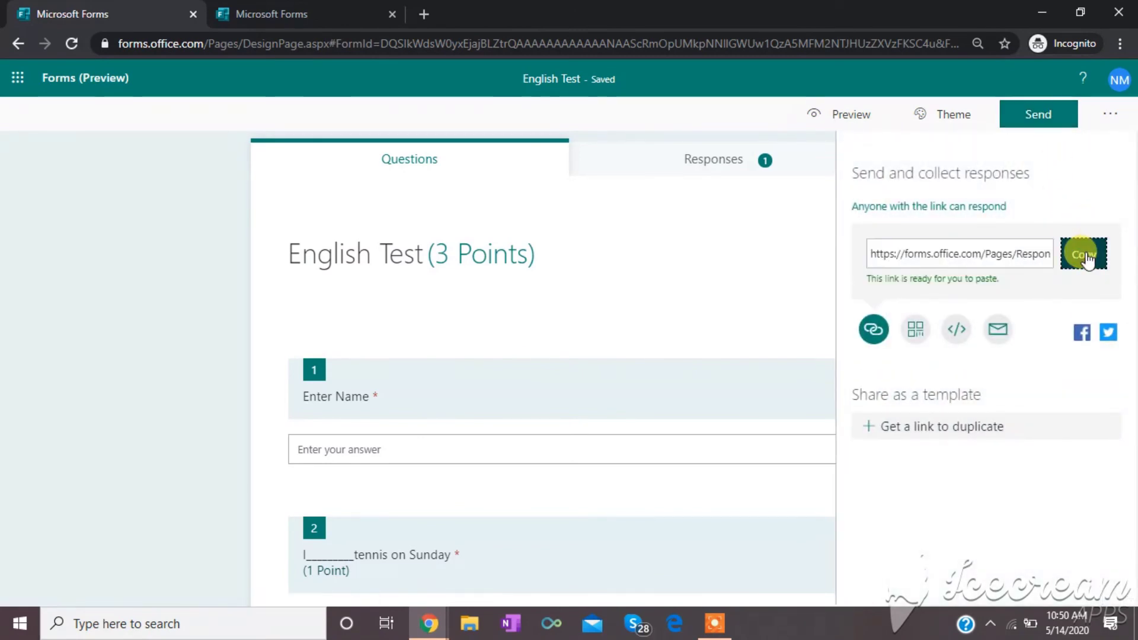
left_click(422, 13)
key("ctrl+v")
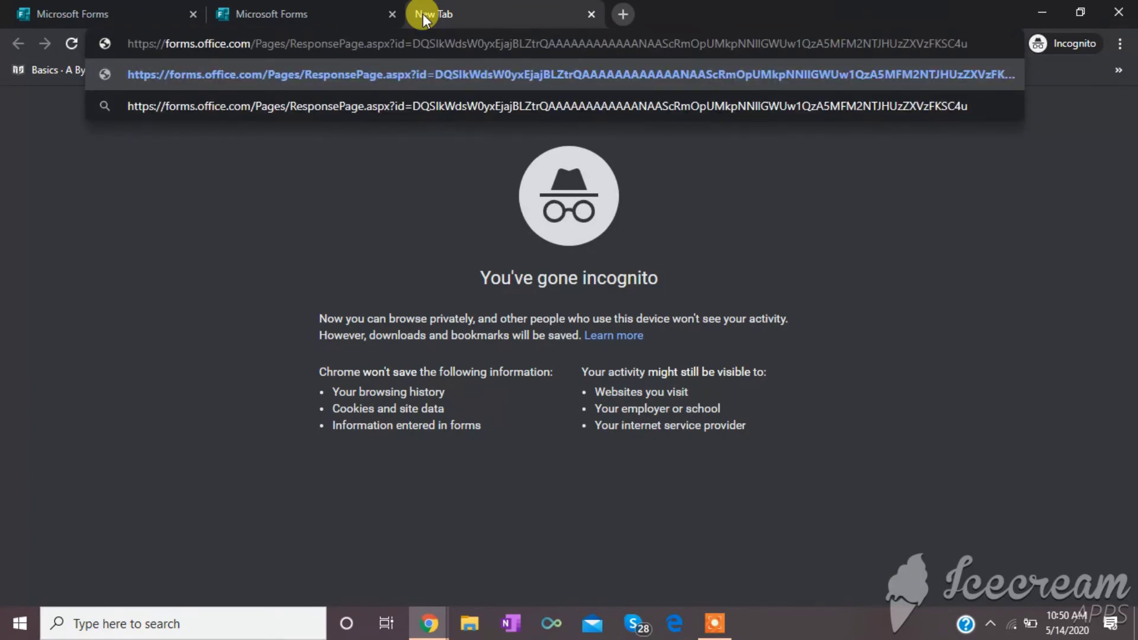
key("Return")
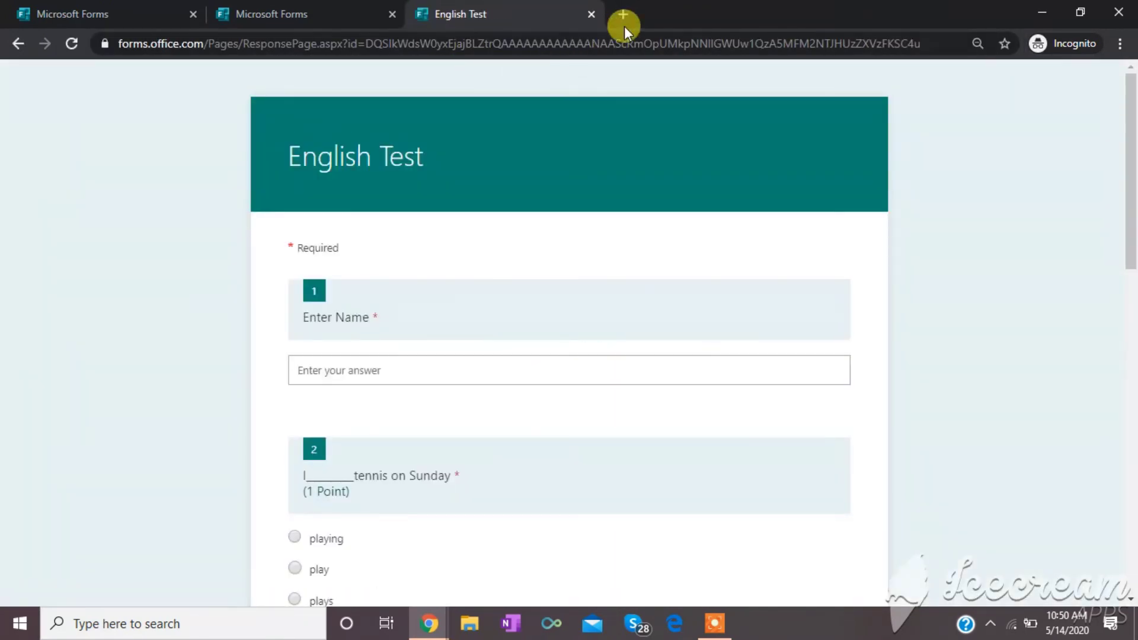
left_click_drag(1131, 159, 1132, 190)
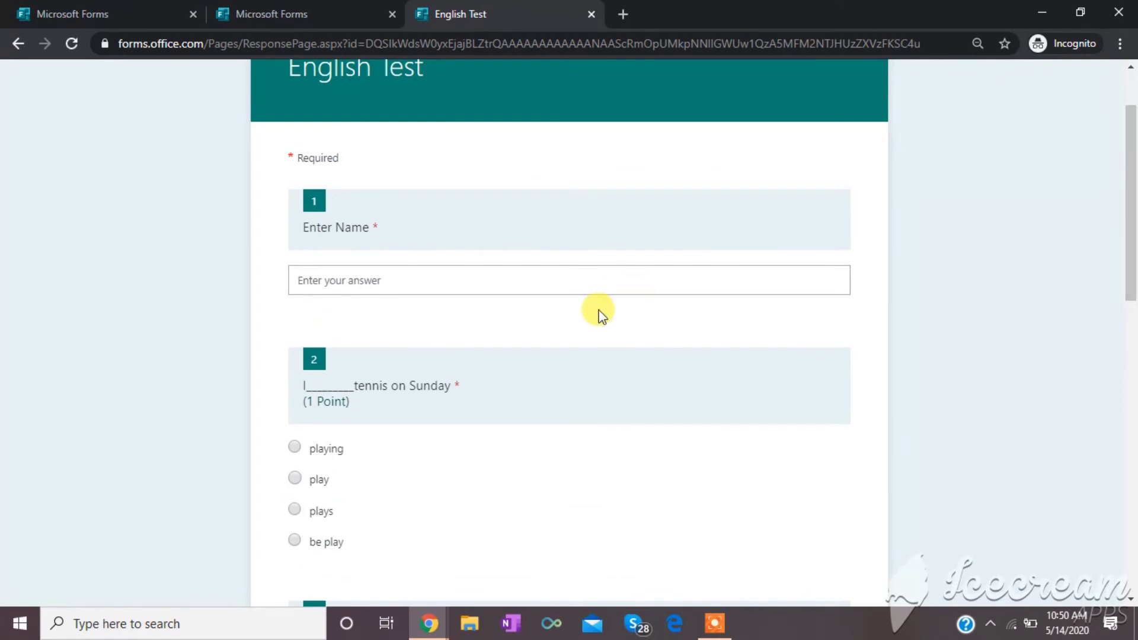
- Enter the respondent's name, answer playing and clorophyl, and submit the quiz
left_click(585, 279)
type("Mridula")
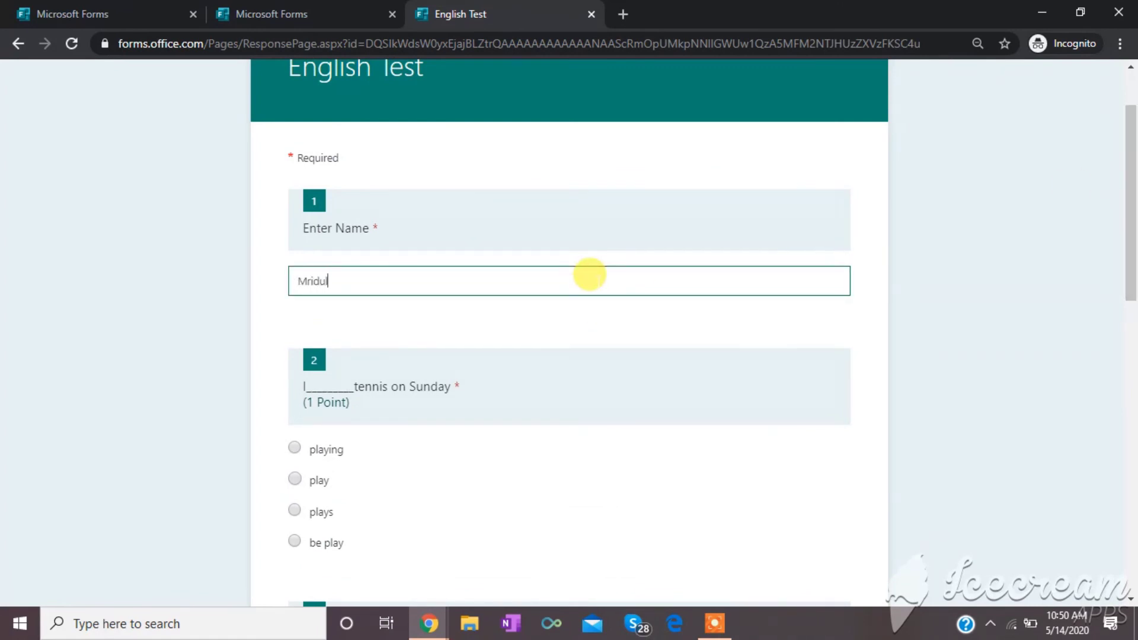
left_click(294, 448)
left_click_drag(1129, 252, 1119, 391)
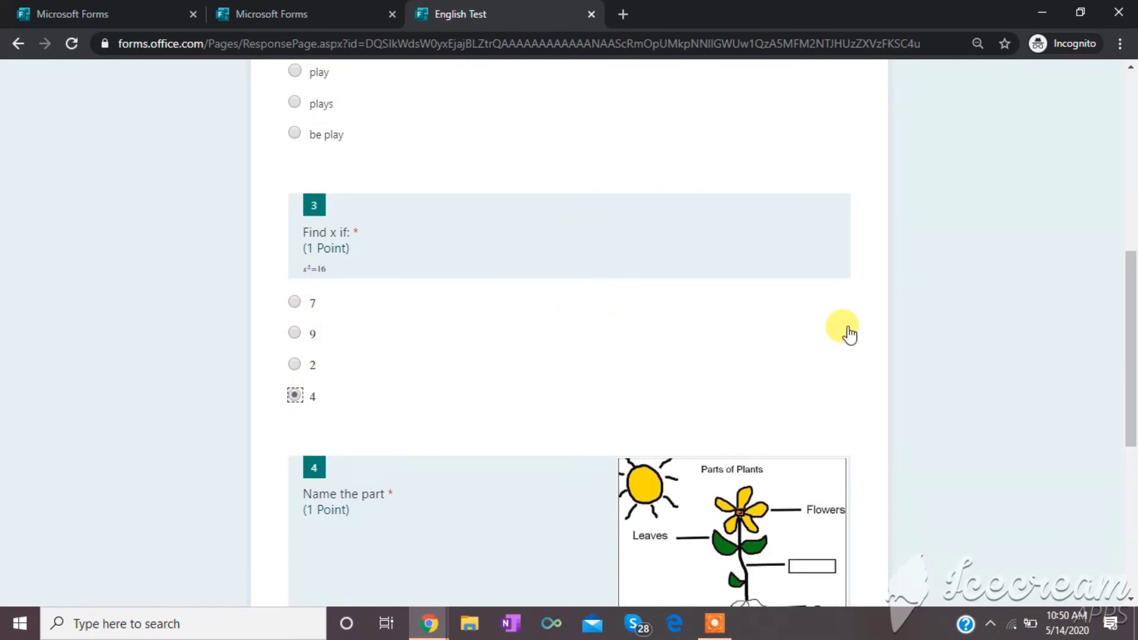
left_click_drag(1130, 318, 1132, 443)
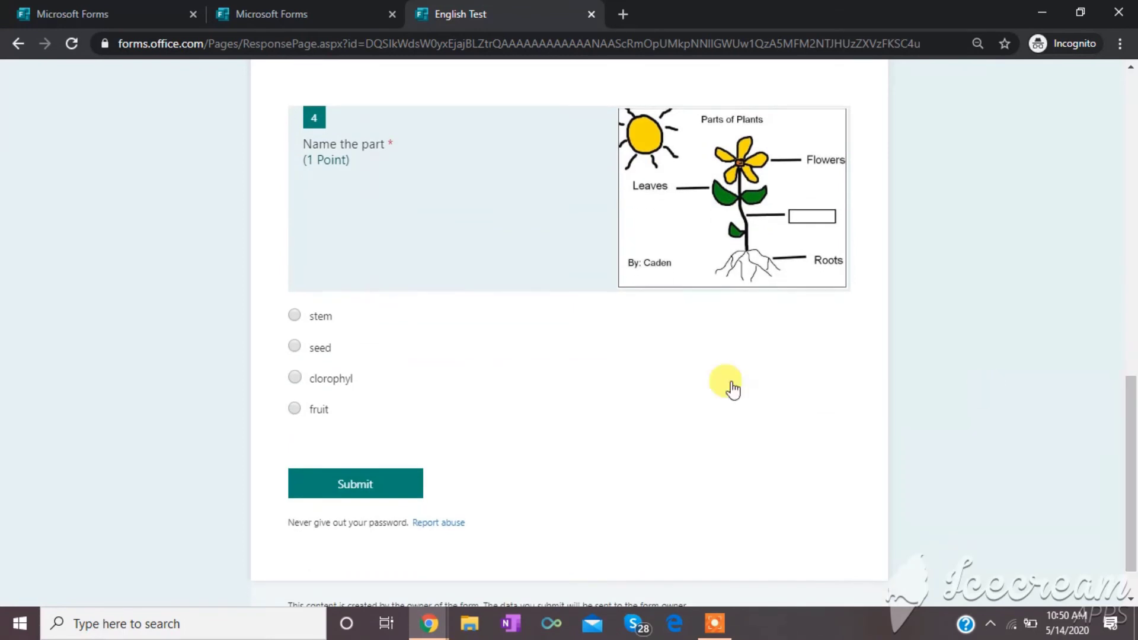
left_click(298, 379)
left_click(367, 492)
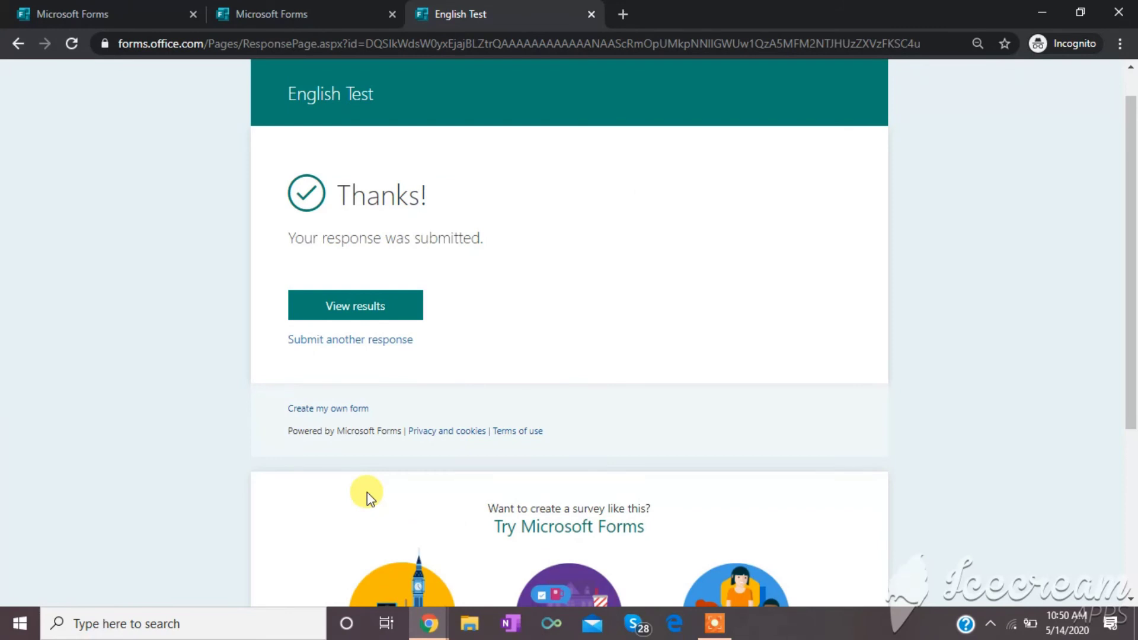
- Open the Responses tab to review charts for 2 responses averaging 1.5, then view individual results
left_click(91, 13)
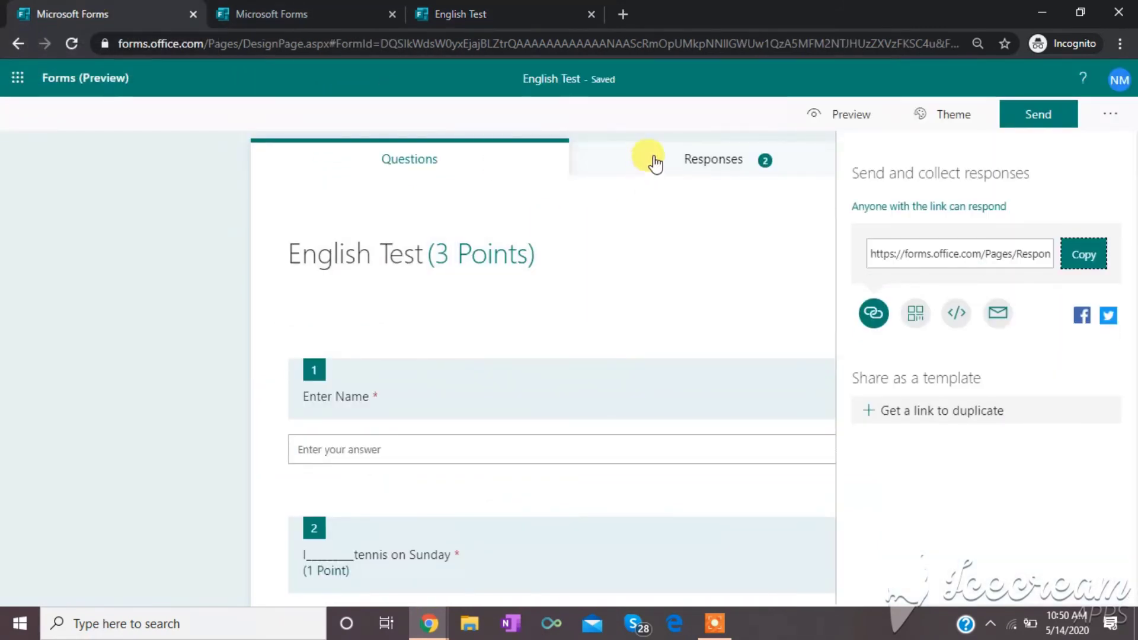
left_click(669, 132)
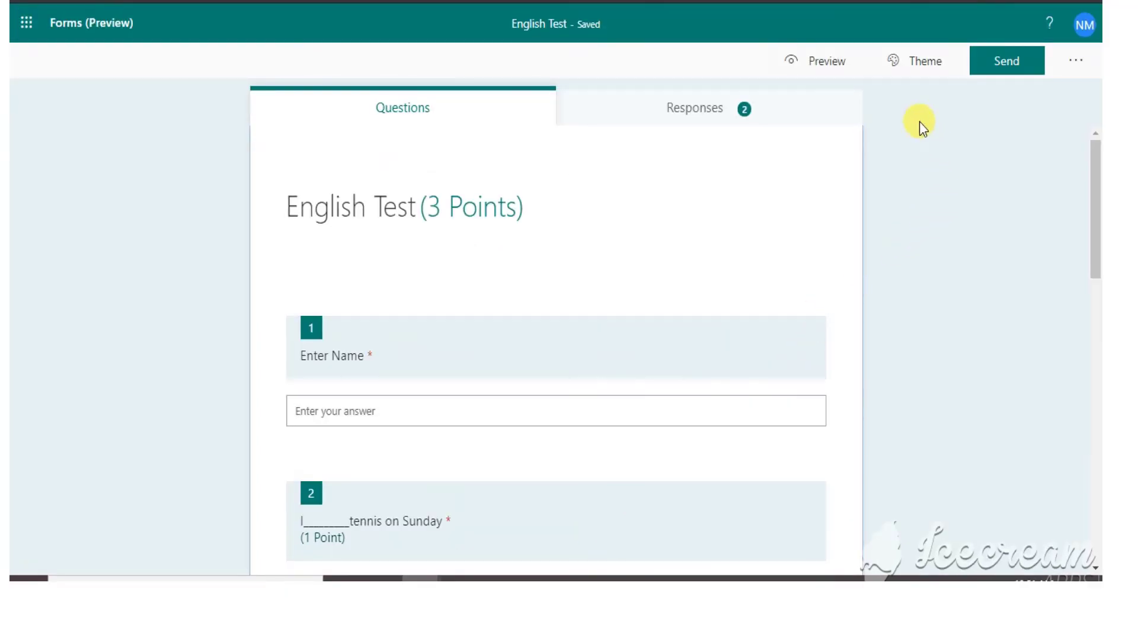
left_click(705, 120)
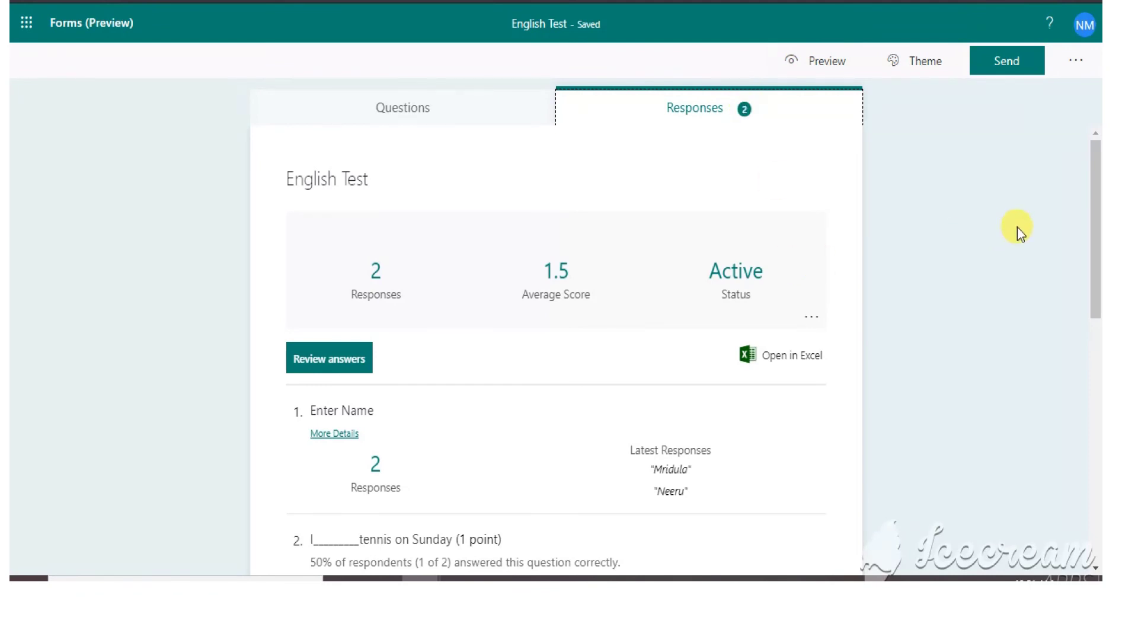
left_click_drag(1094, 205, 1096, 303)
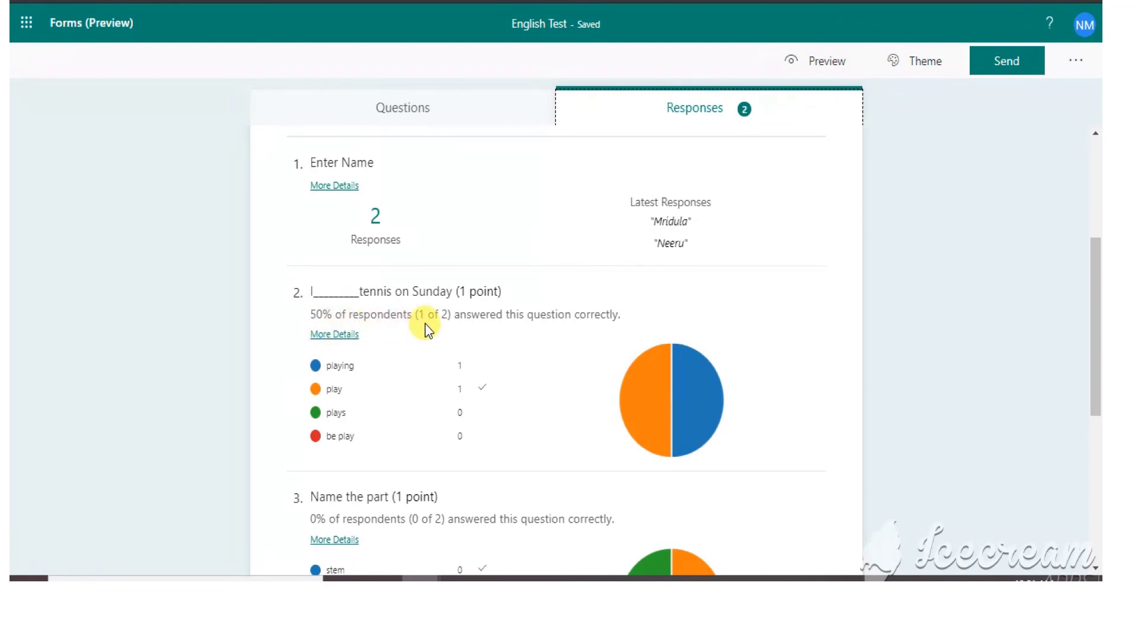
mouse_move(474, 382)
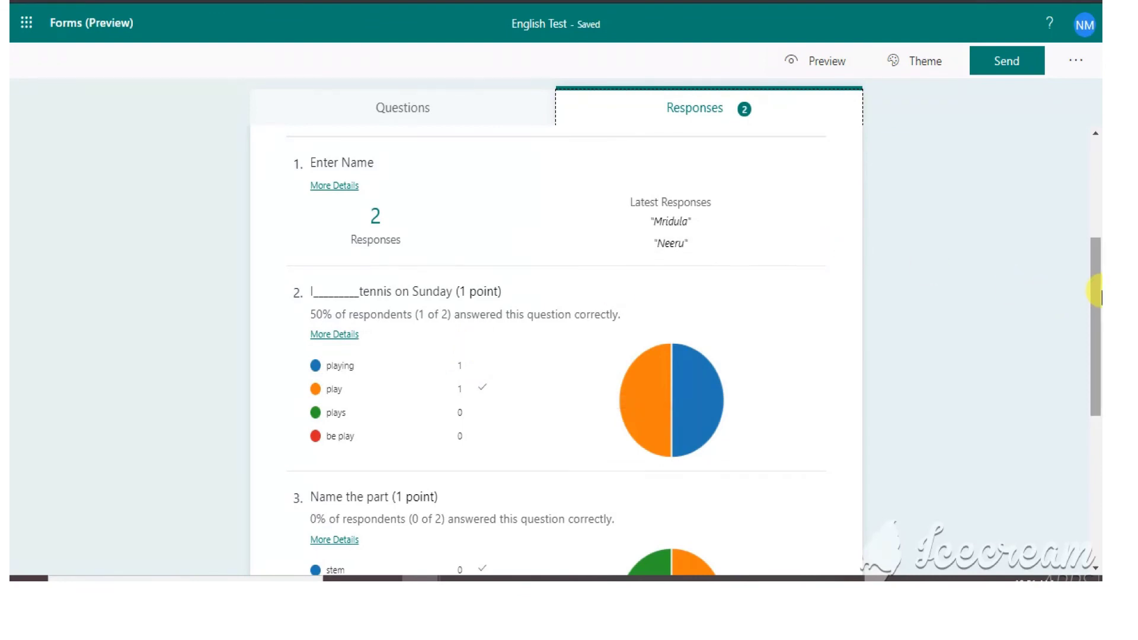
left_click_drag(1095, 280, 1098, 430)
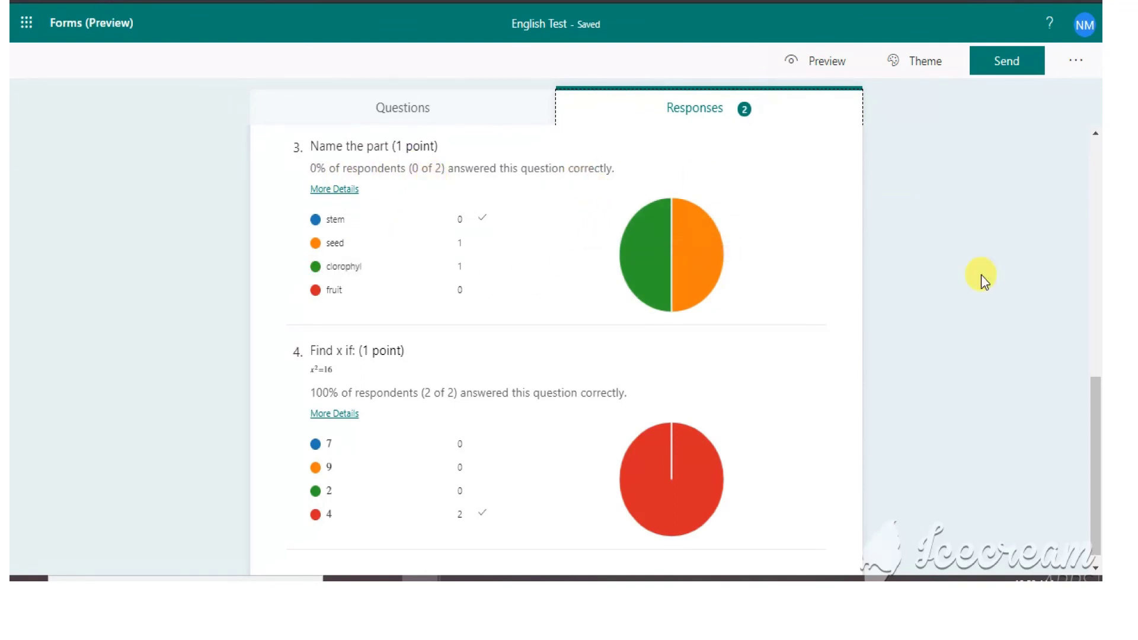
left_click_drag(1097, 460, 1098, 361)
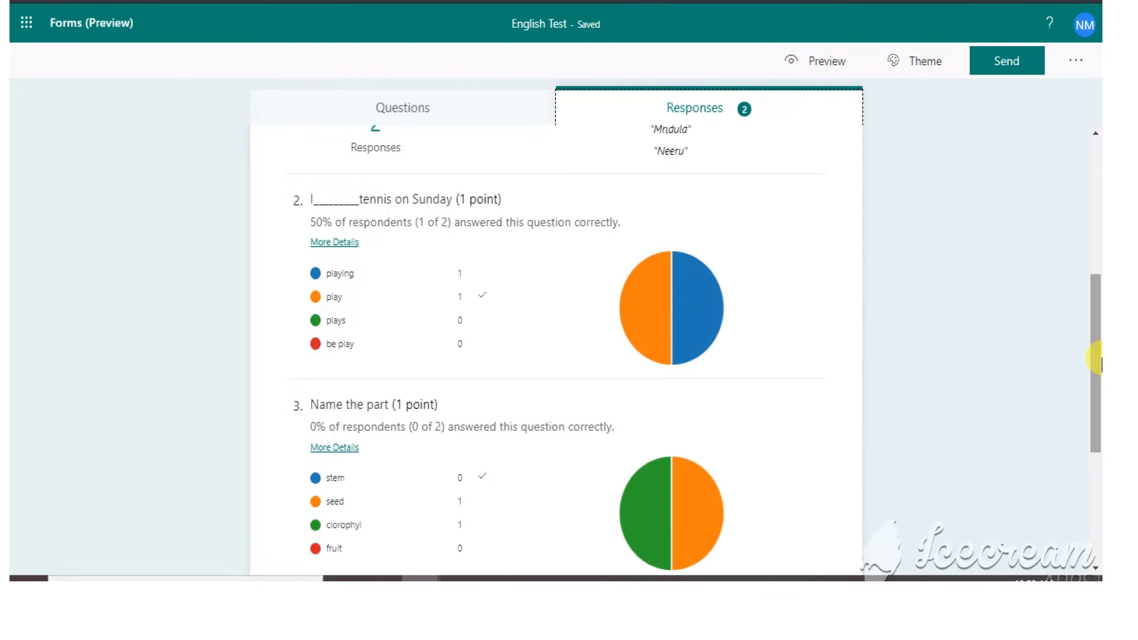
left_click_drag(1099, 361, 1096, 215)
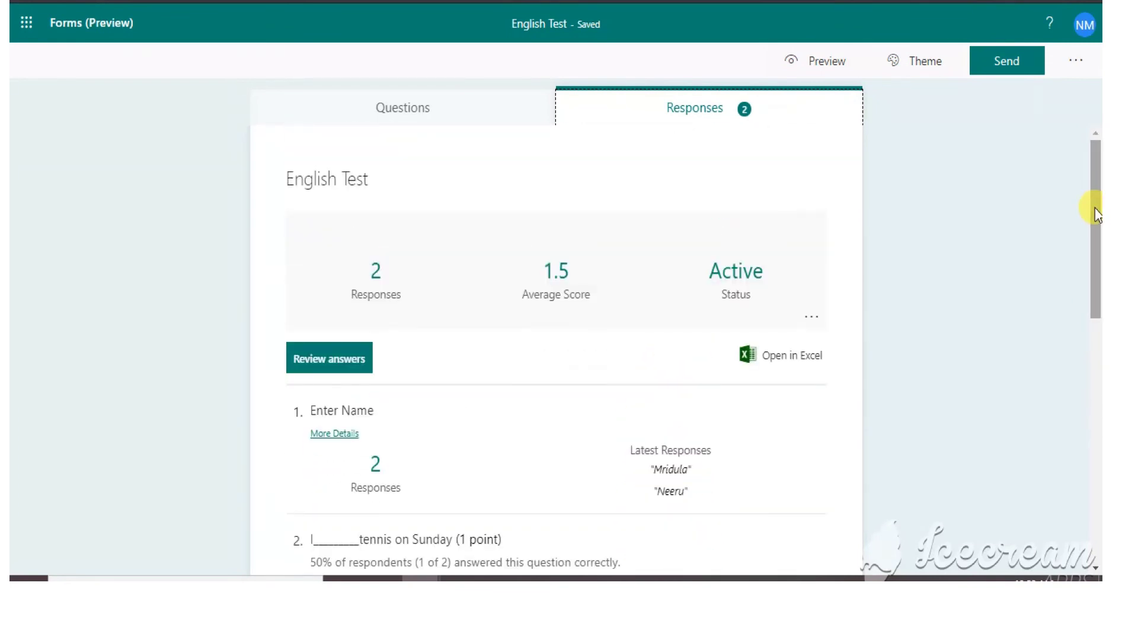
left_click(325, 371)
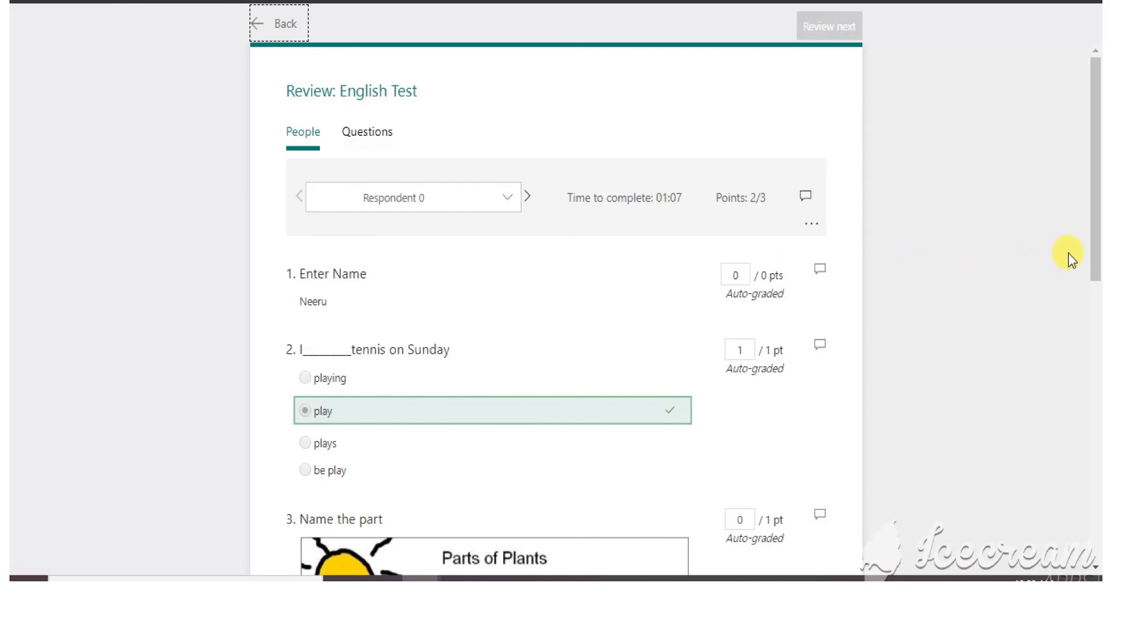
left_click_drag(1097, 240, 1100, 375)
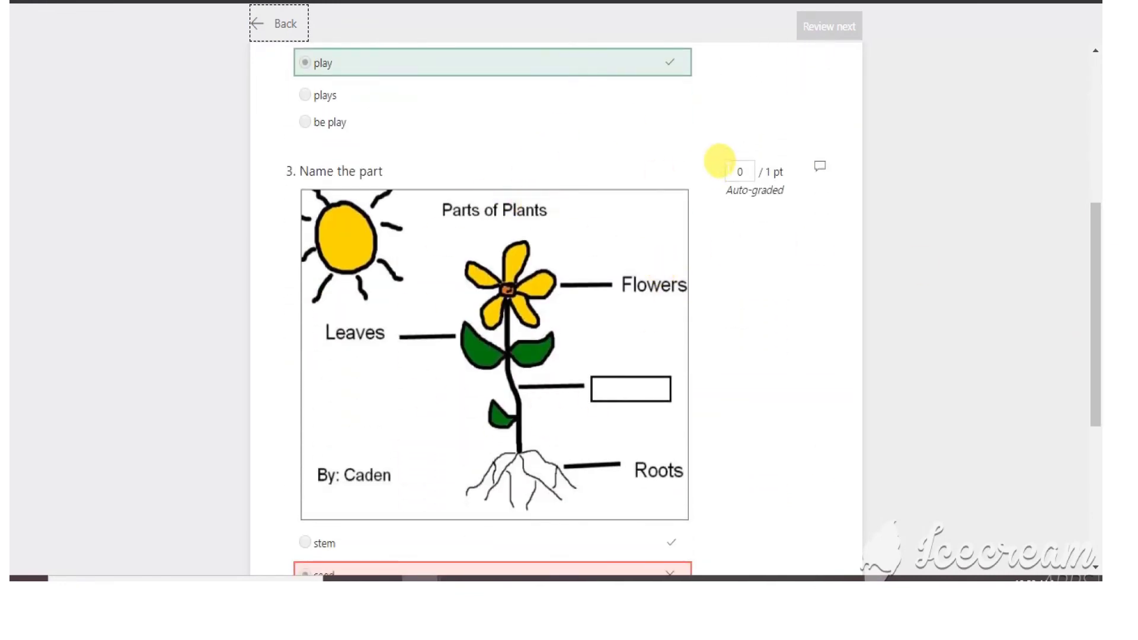
left_click(728, 168)
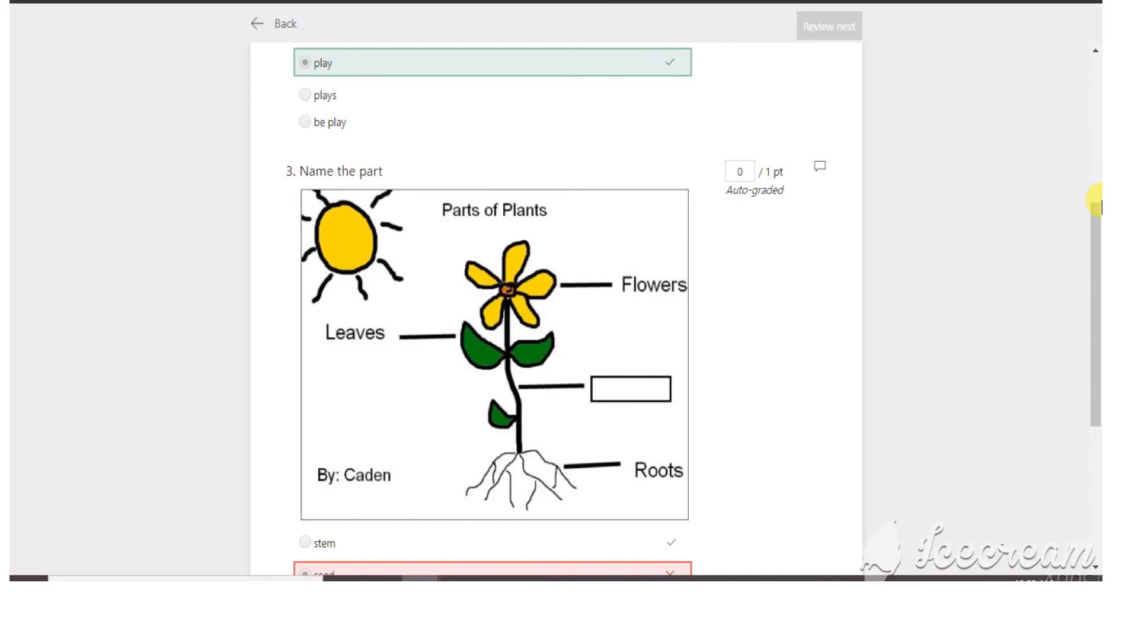
type("1")
left_click_drag(1100, 211, 1086, 74)
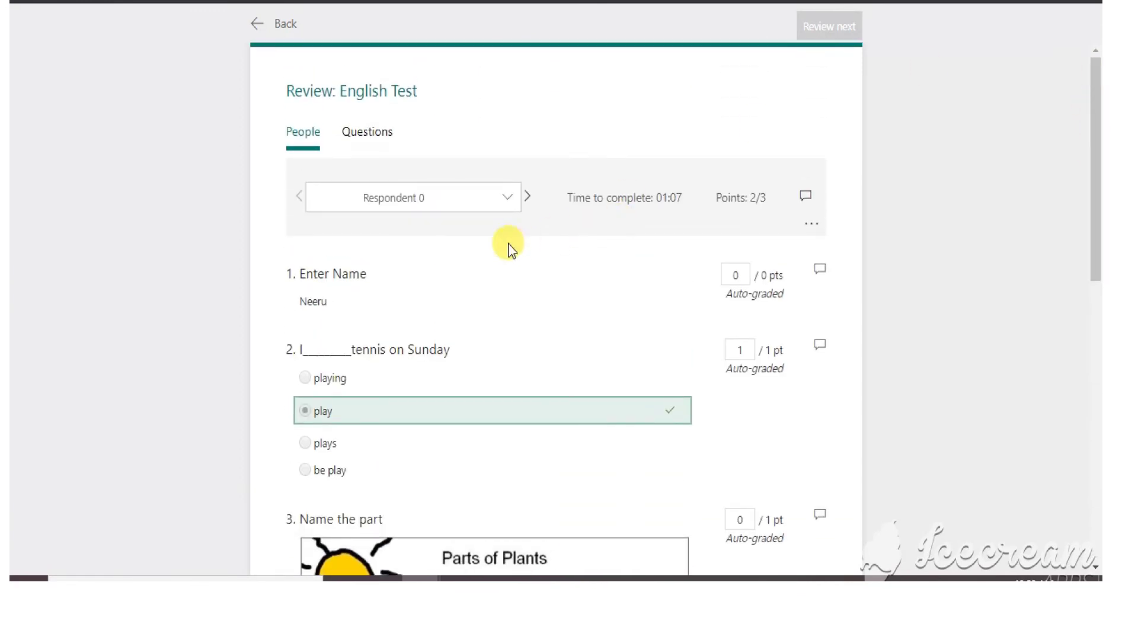
left_click(528, 199)
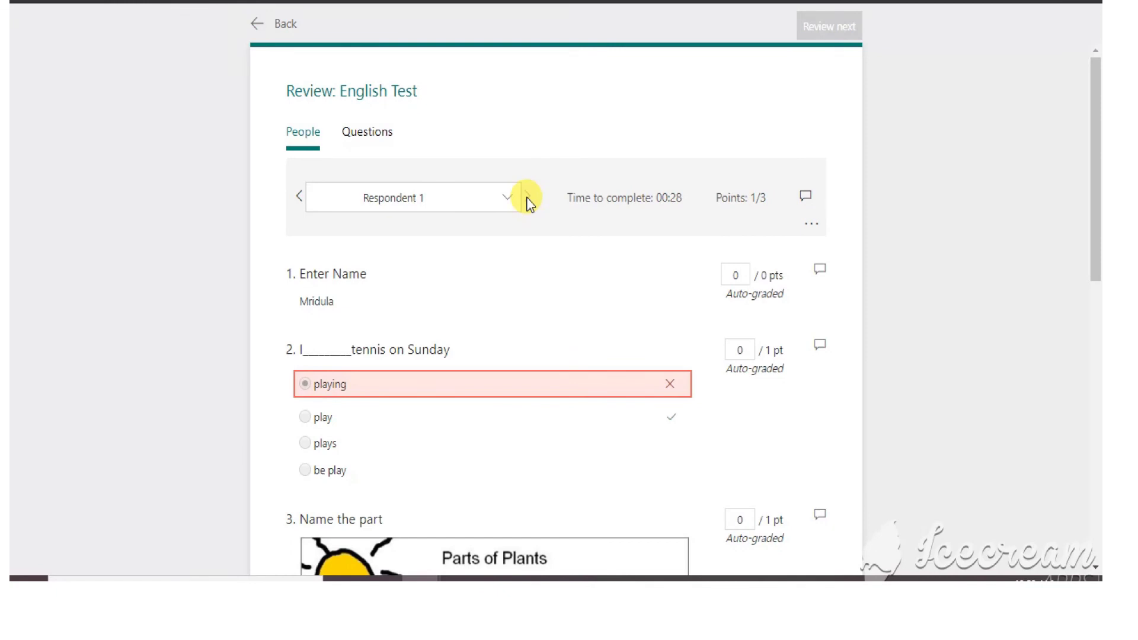
left_click(379, 143)
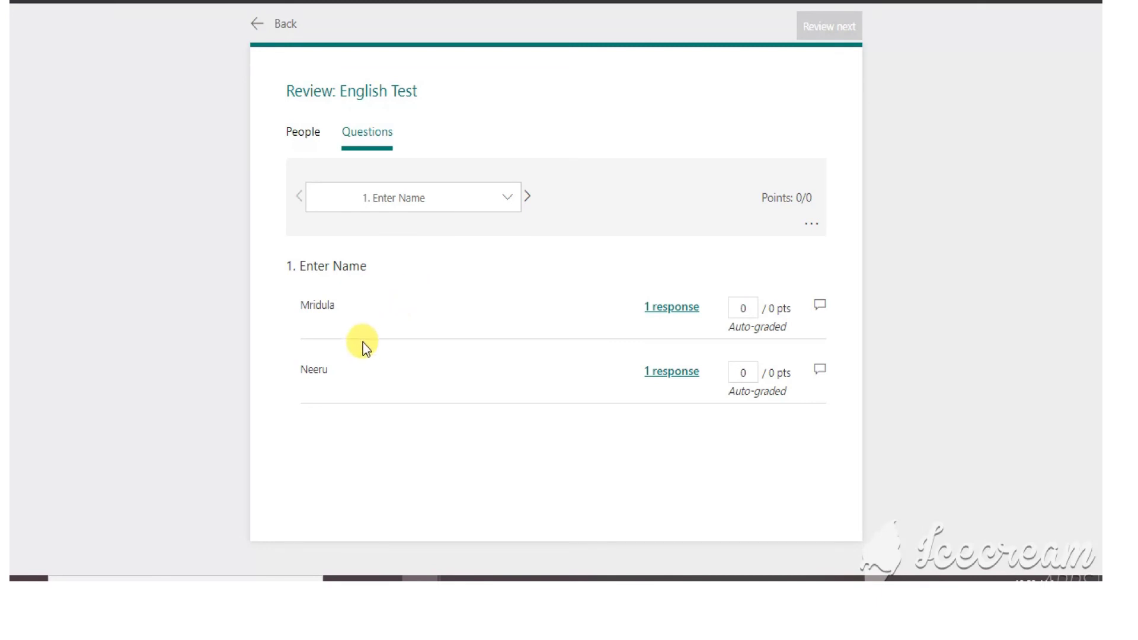
left_click(286, 24)
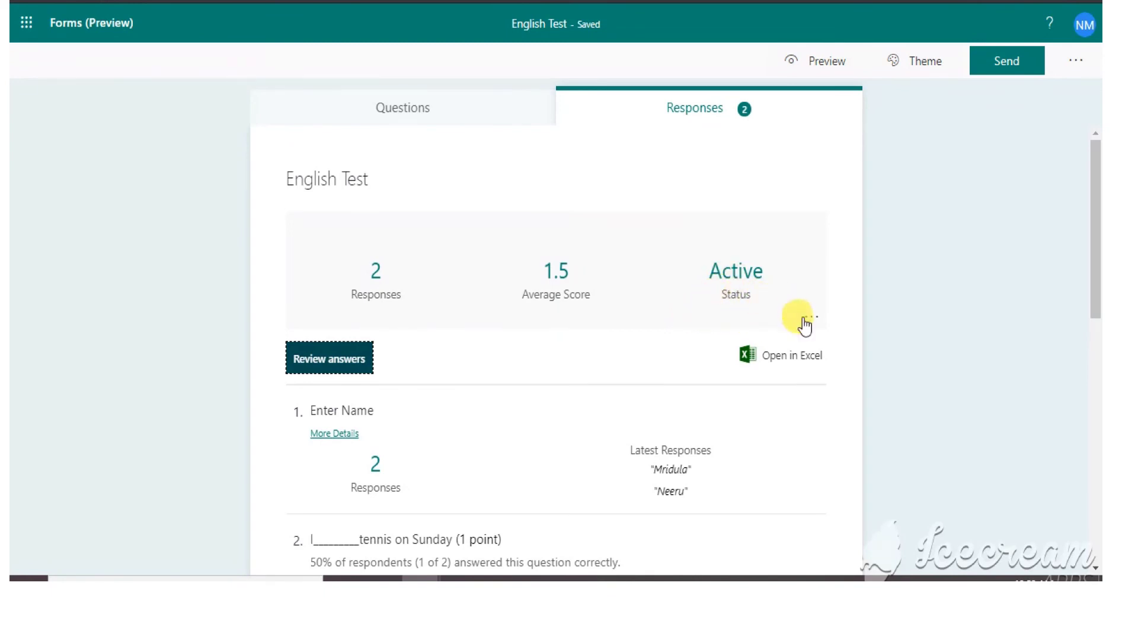
- Export the responses with Open in Excel and open English Test(1-2).xlsx
left_click(810, 357)
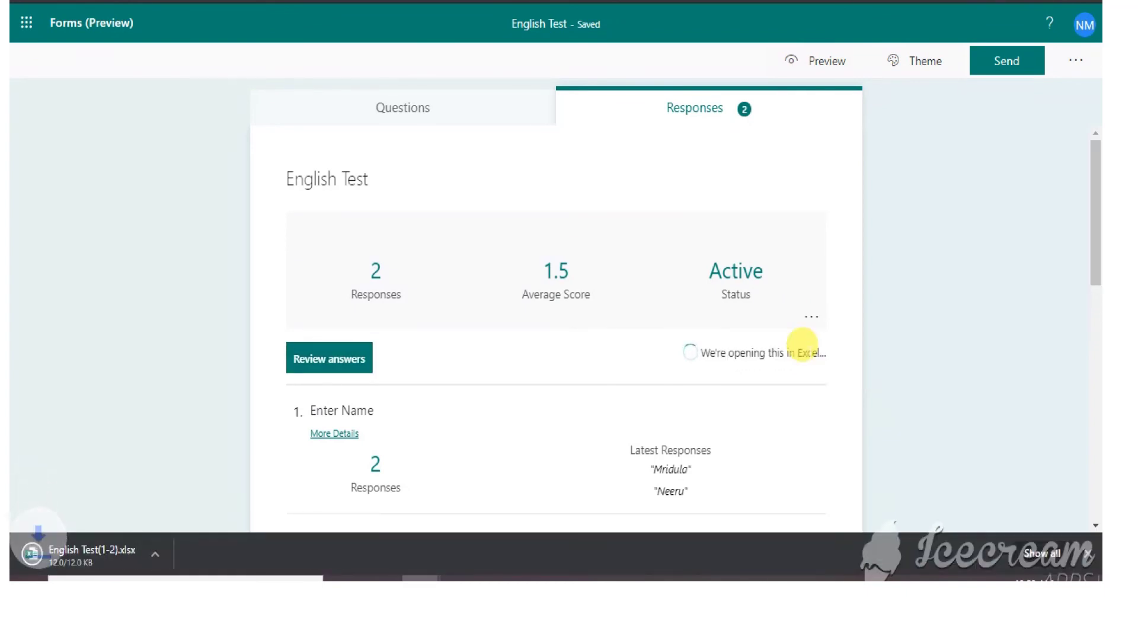
left_click(91, 550)
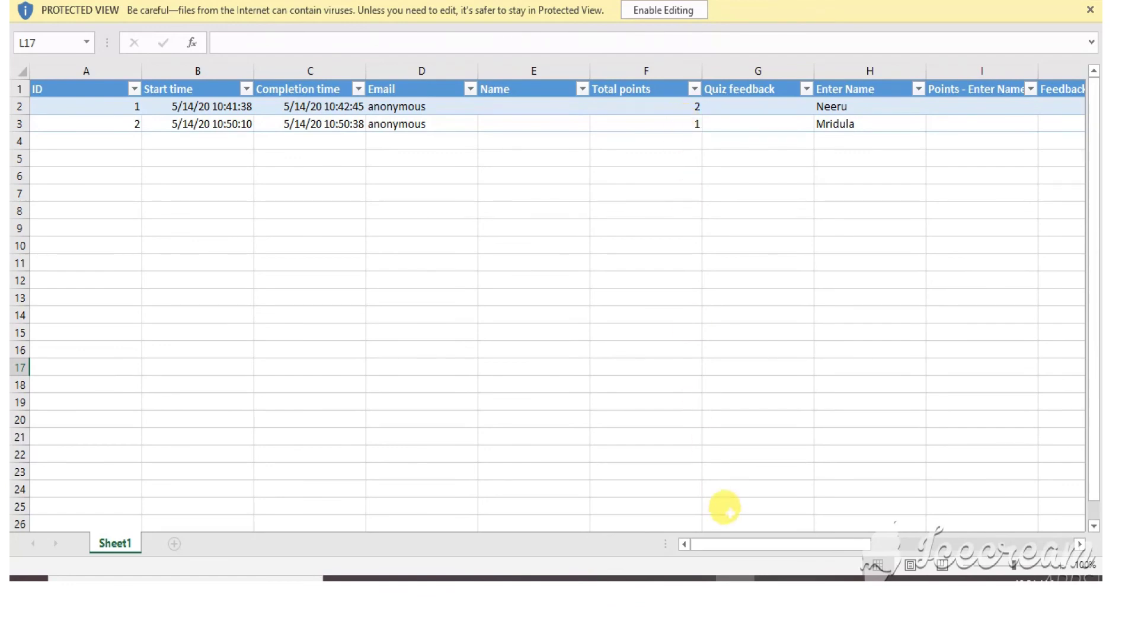
- Close the exported English Test responses workbook in Excel to return to the Forms summary
left_click_drag(733, 543, 675, 566)
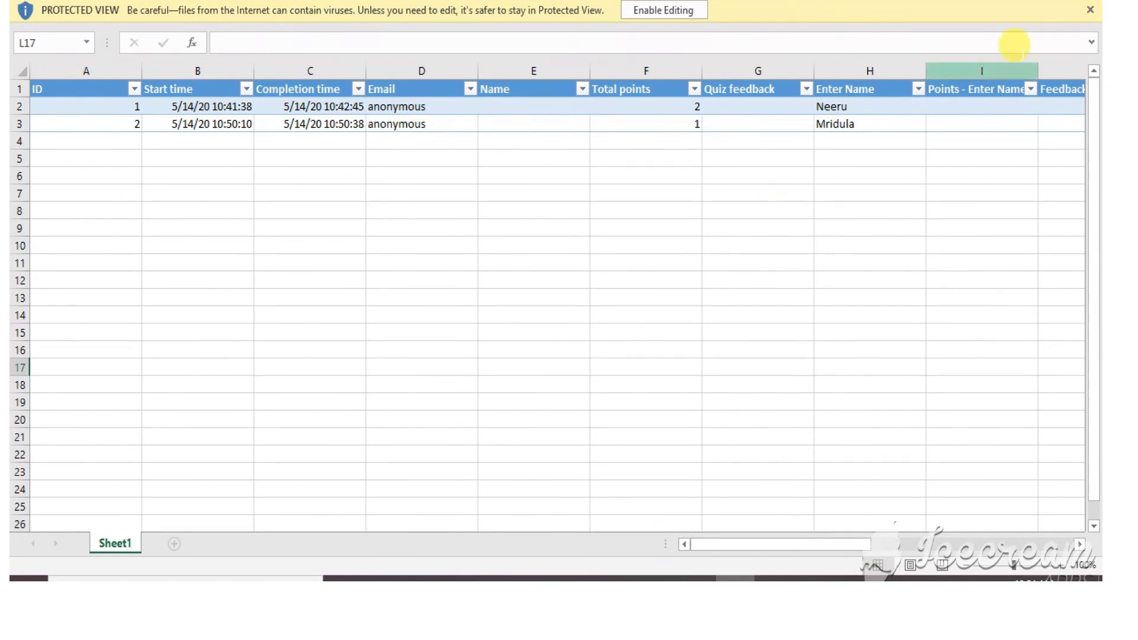
key("alt+F4")
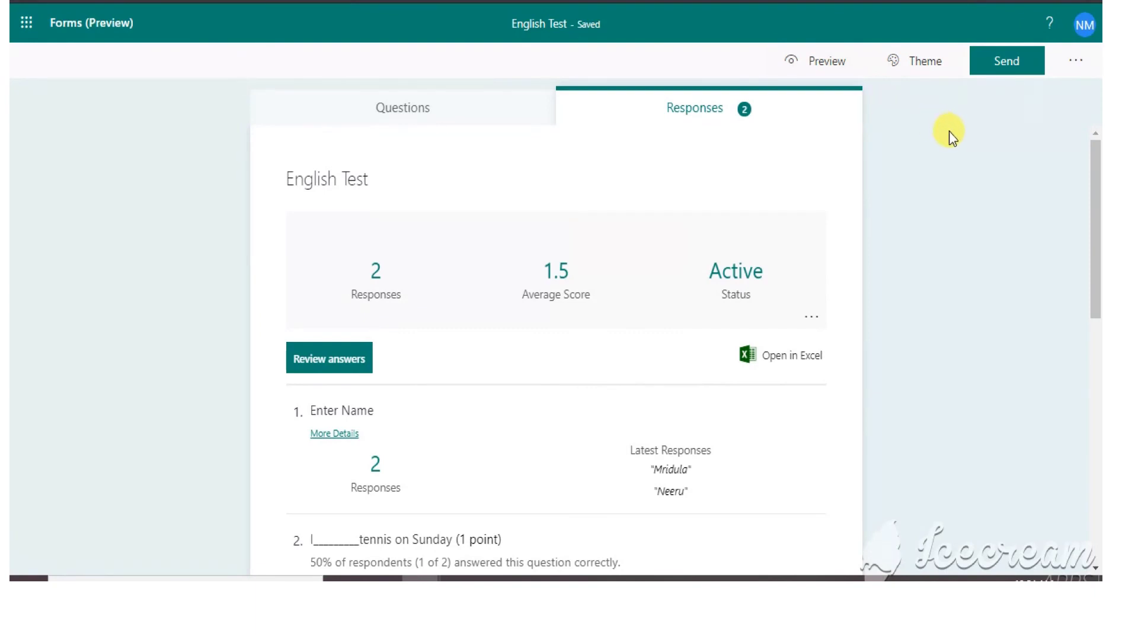
- Glance at the Theme options, then return to the English Test question editor
left_click(934, 73)
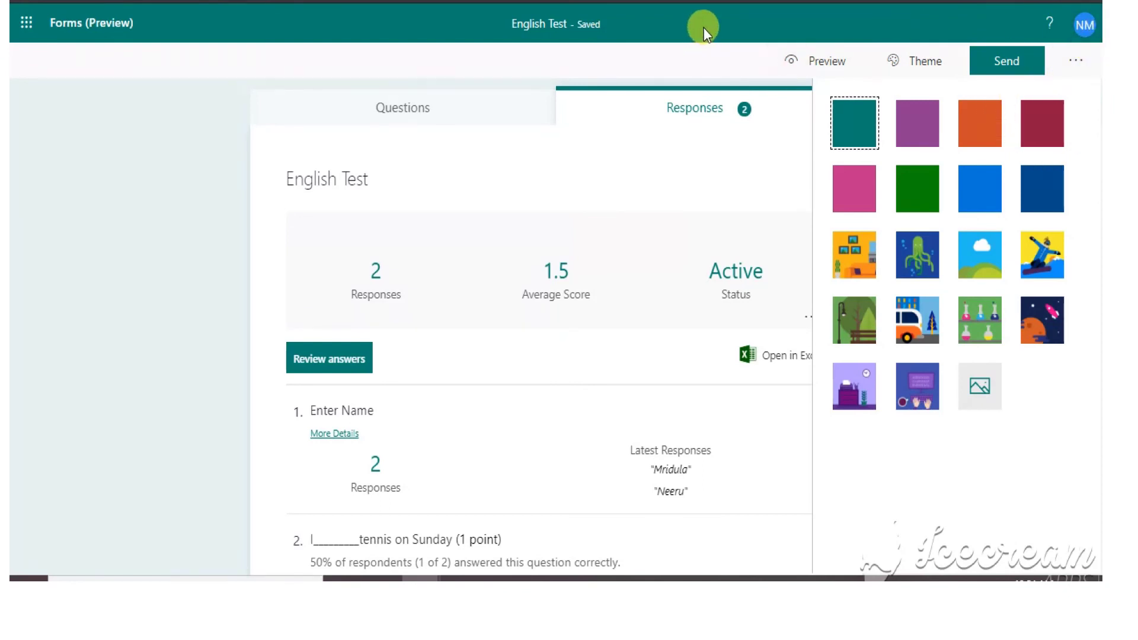
left_click(380, 115)
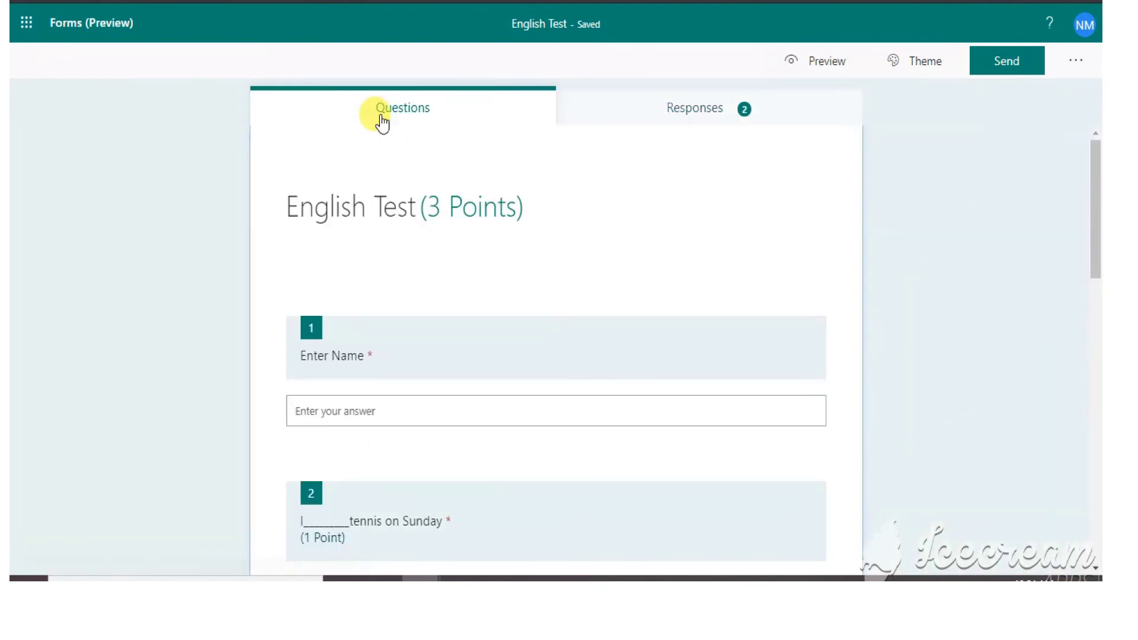